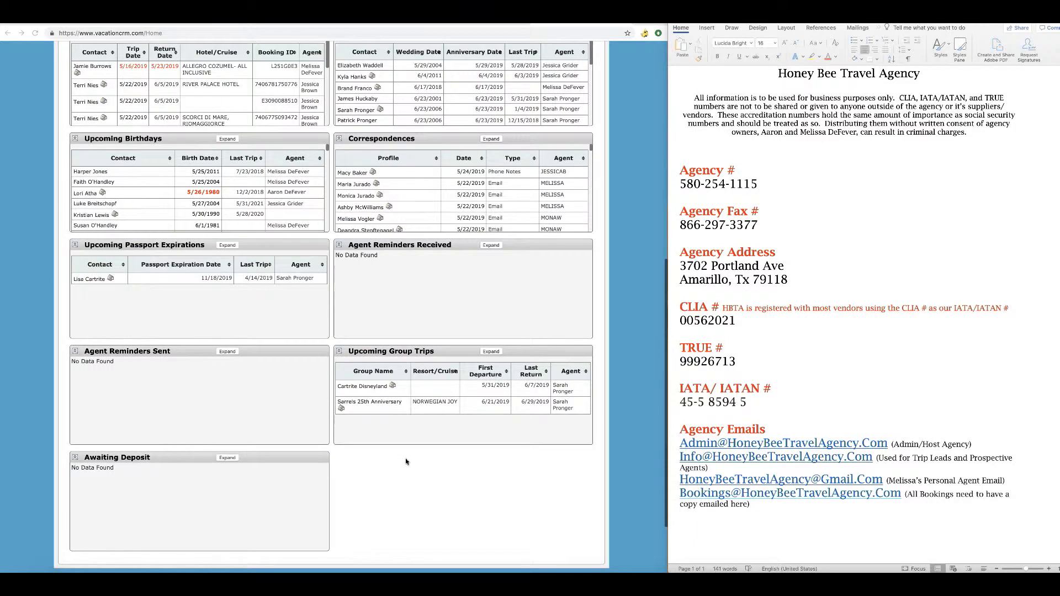
Leave the dashboard and open Profile Search from the top navigation bar.
scroll(406, 462, "up", 1)
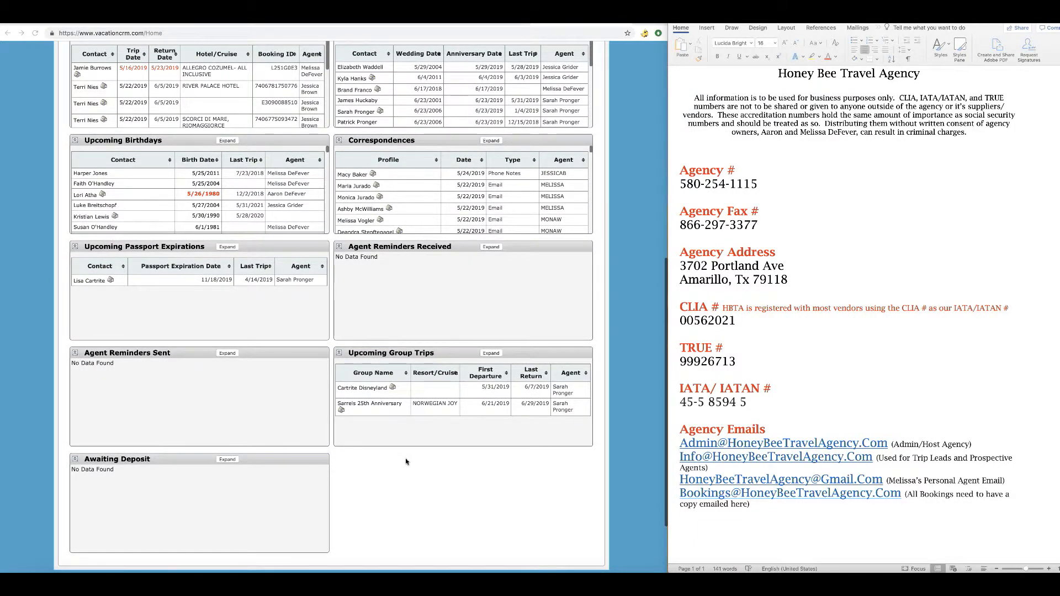
scroll(406, 461, "up", 10)
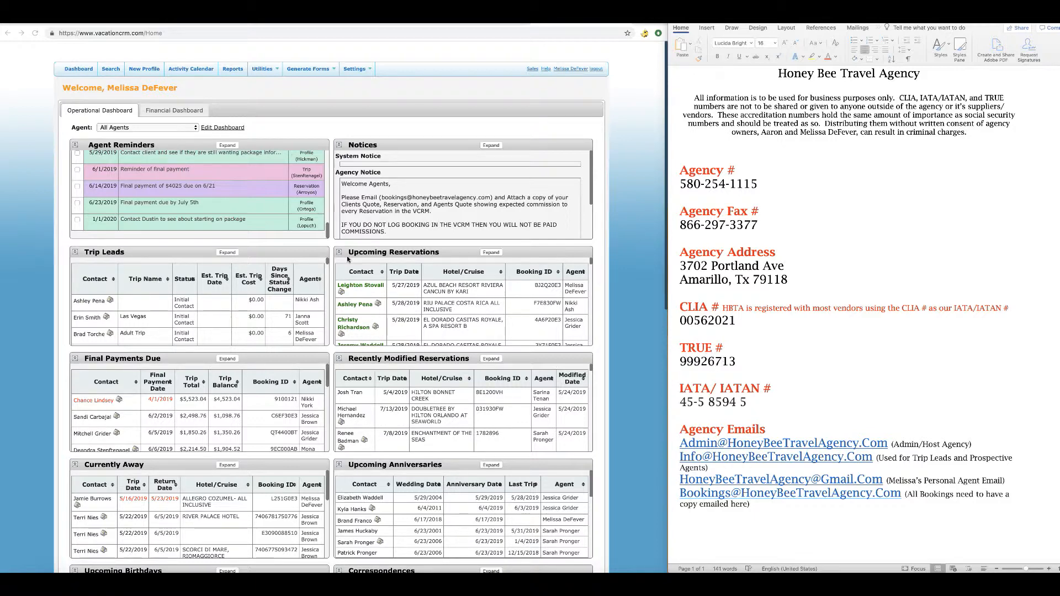
left_click(110, 71)
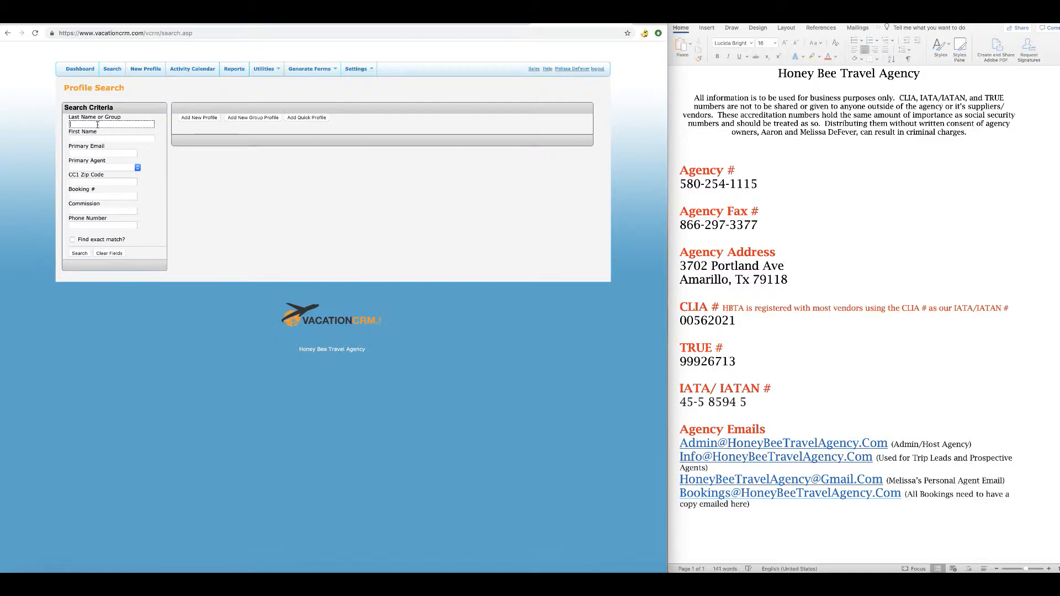
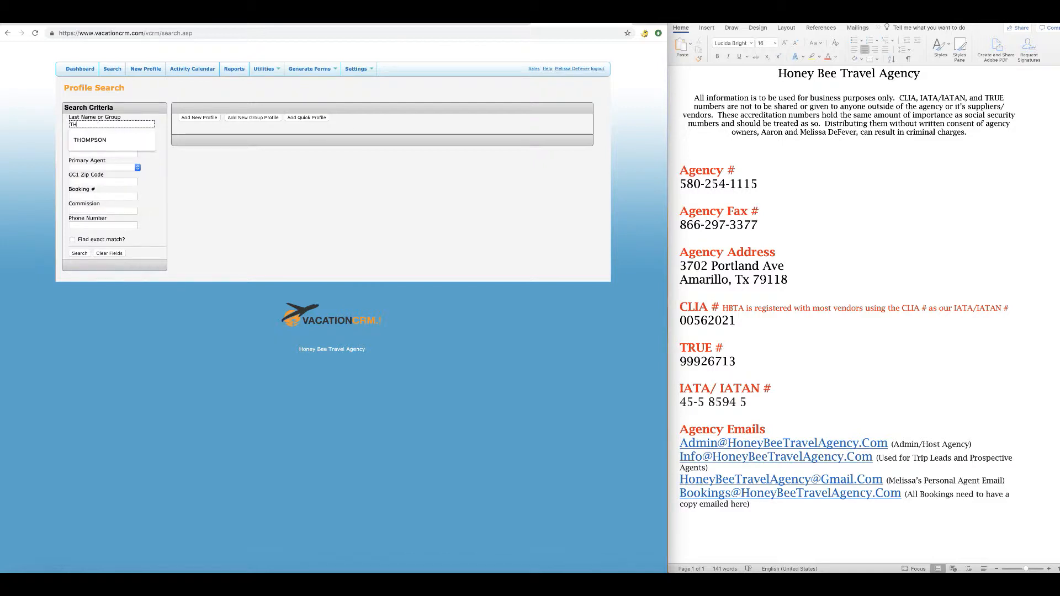
Search profiles by the client's last and first name, confirming No Records Found.
left_click(94, 137)
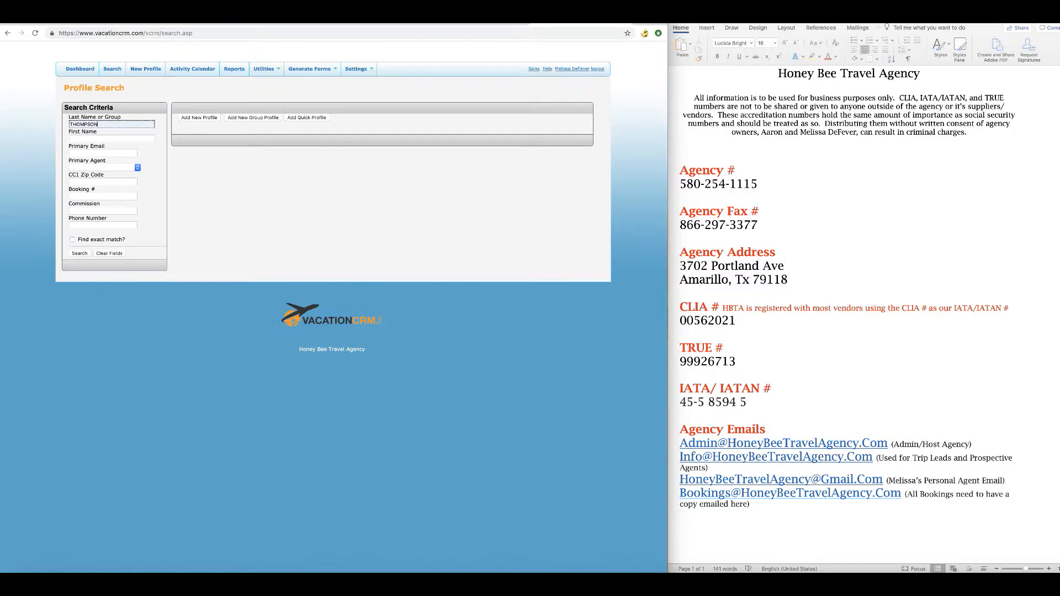
left_click(96, 138)
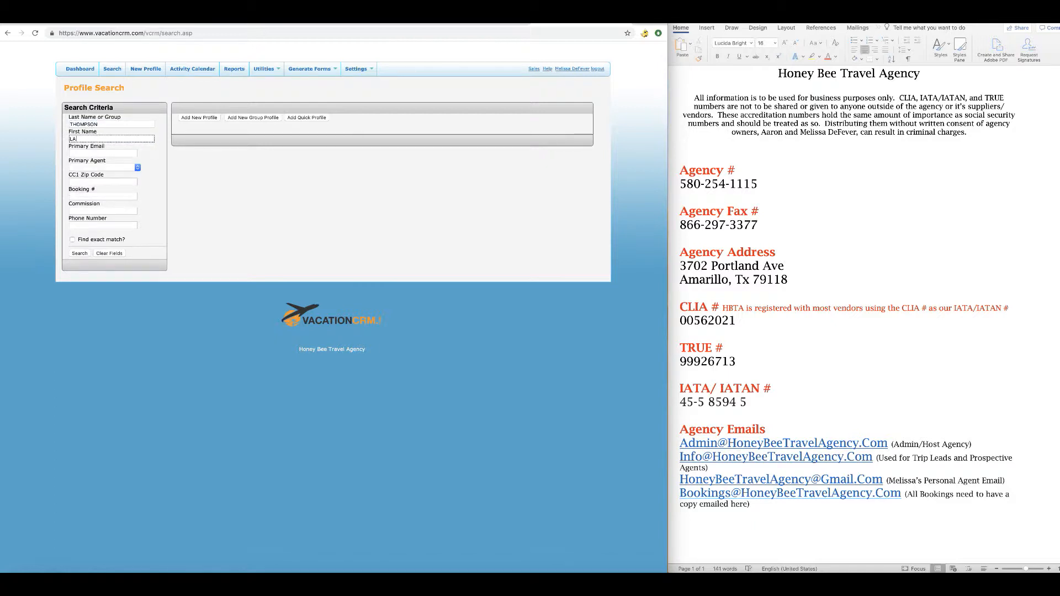
left_click(78, 253)
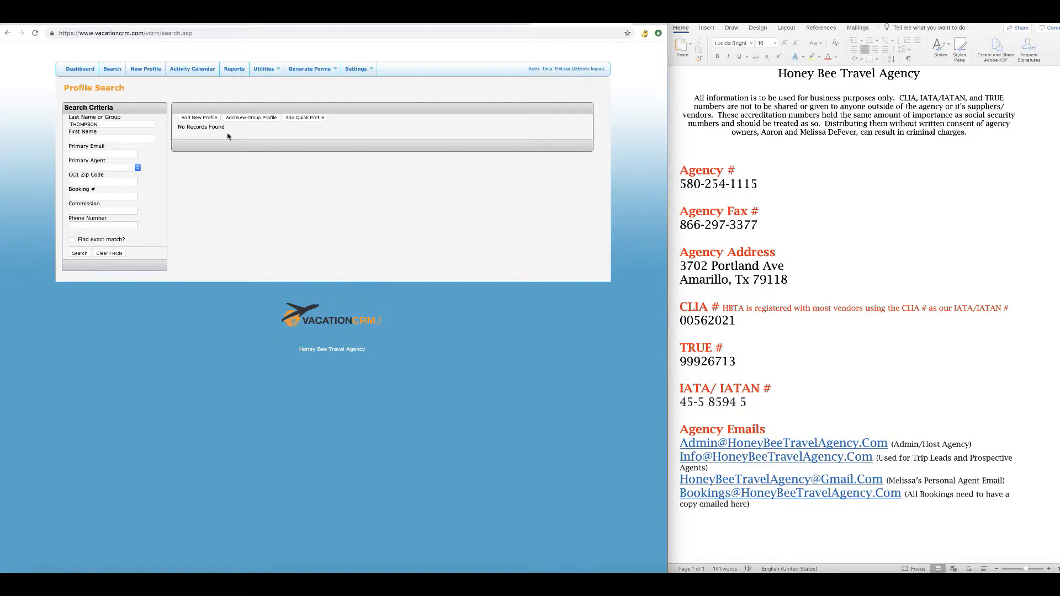
Start a new profile with title Mr. and the client's first and last name.
left_click(147, 71)
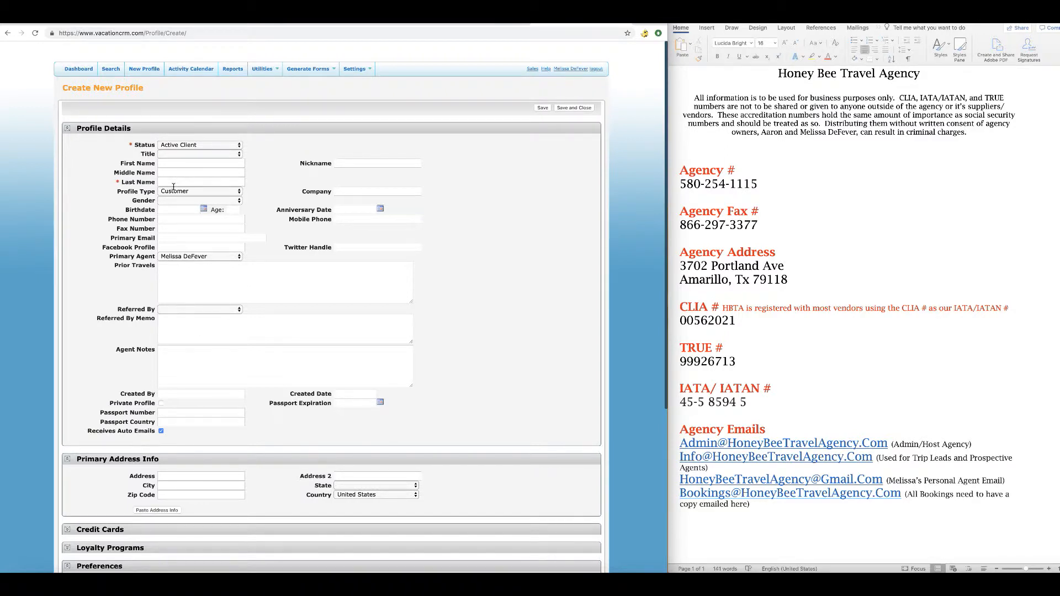
left_click(180, 155)
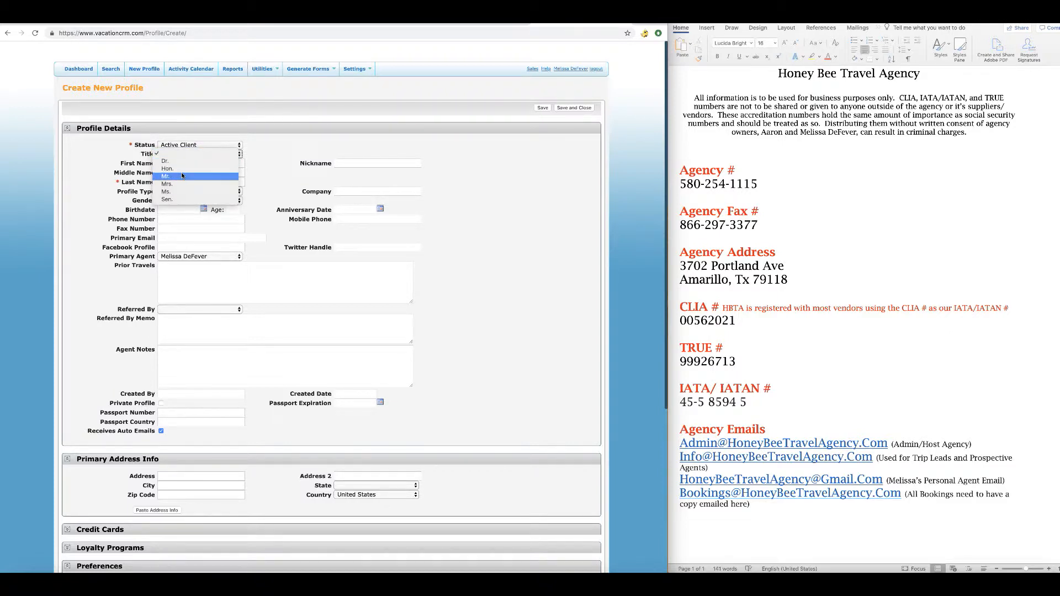
left_click(182, 176)
left_click(163, 164)
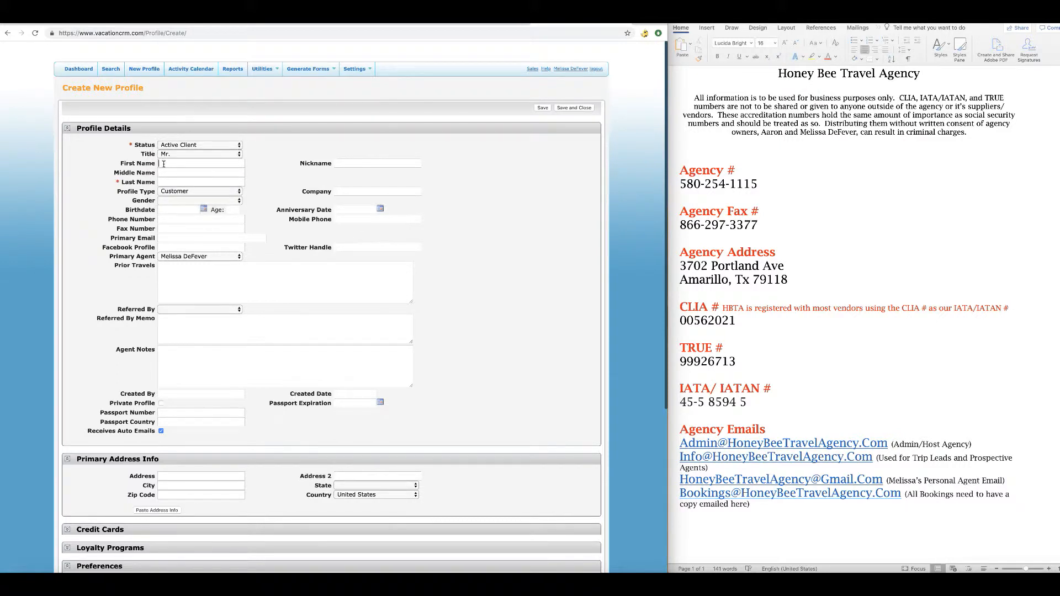
key("Tab")
key("Tab")
key("Tab")
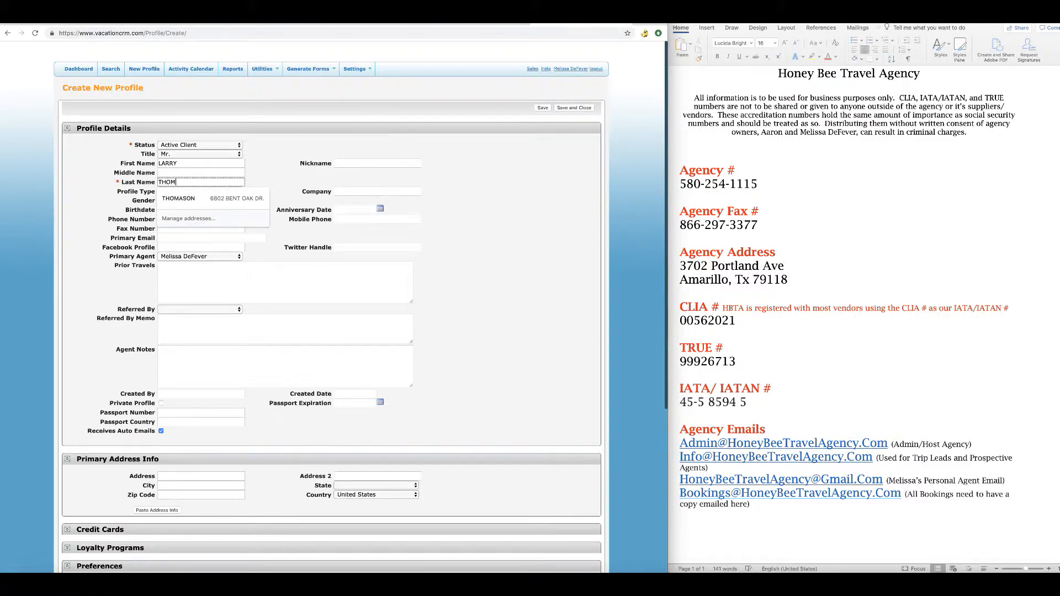
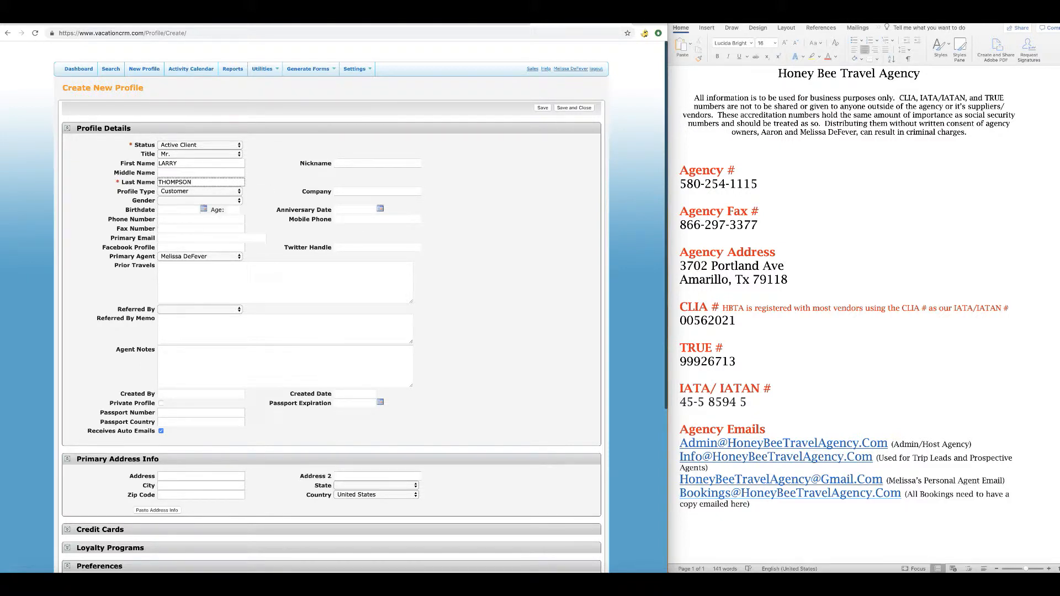
Keep profile type Customer, enter the client's company name, and set gender to Male.
left_click(190, 192)
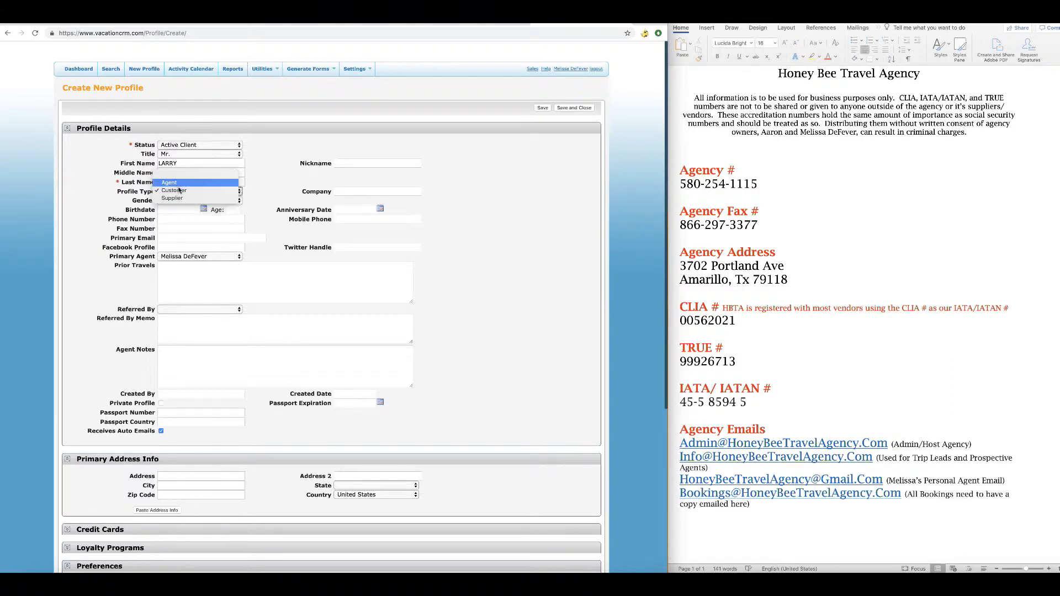
left_click(187, 190)
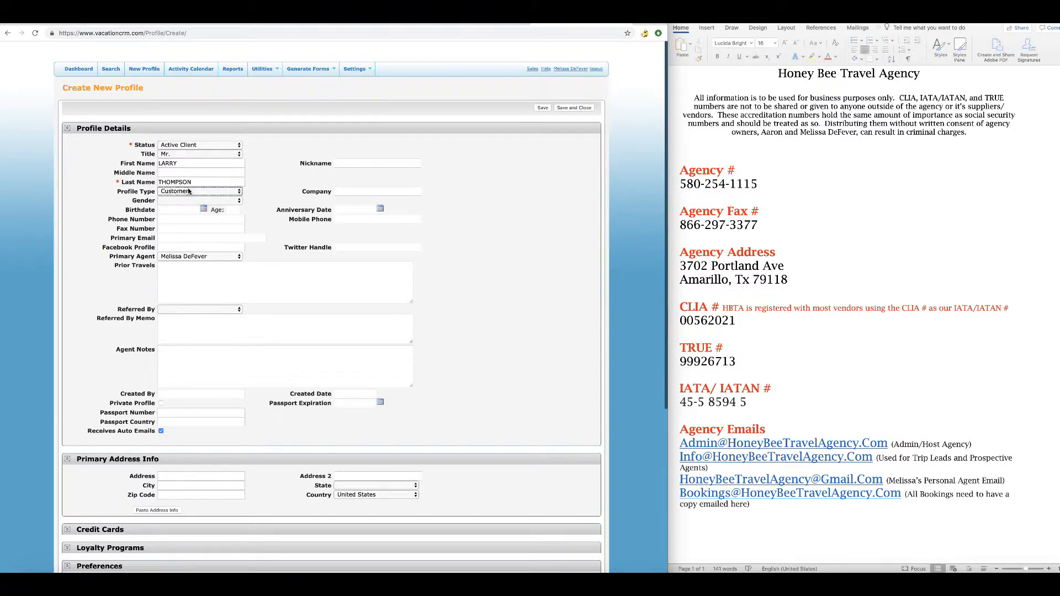
left_click(354, 192)
type("THOMPSON FEEDER")
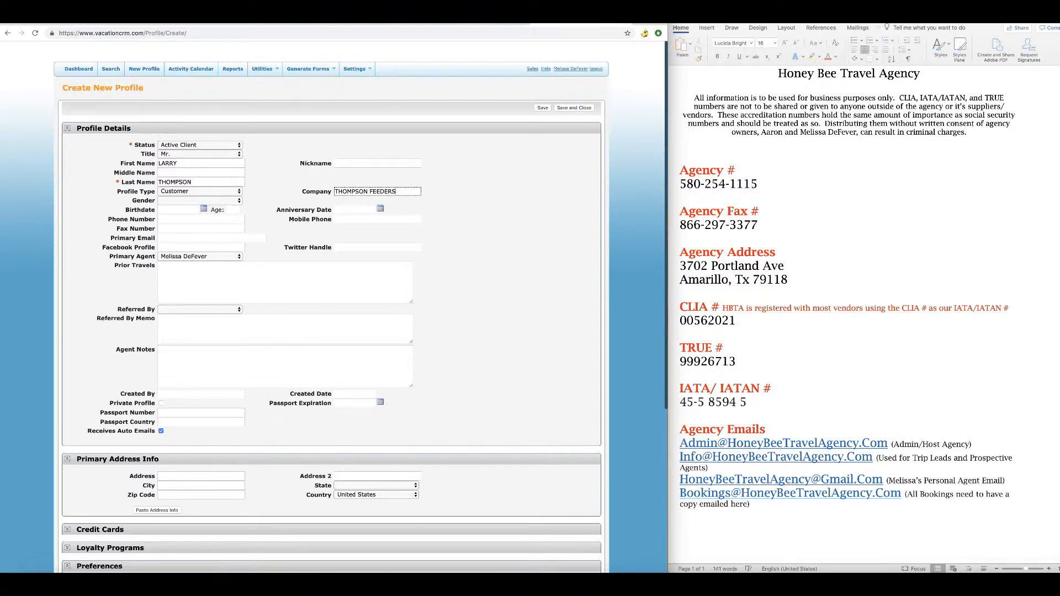
type("S")
left_click(228, 201)
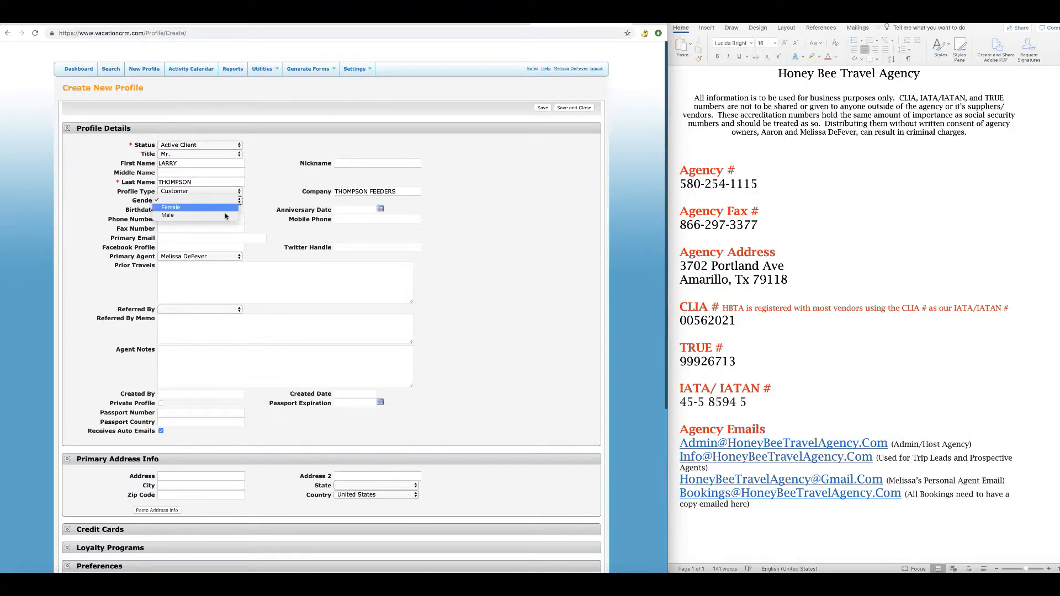
left_click(226, 216)
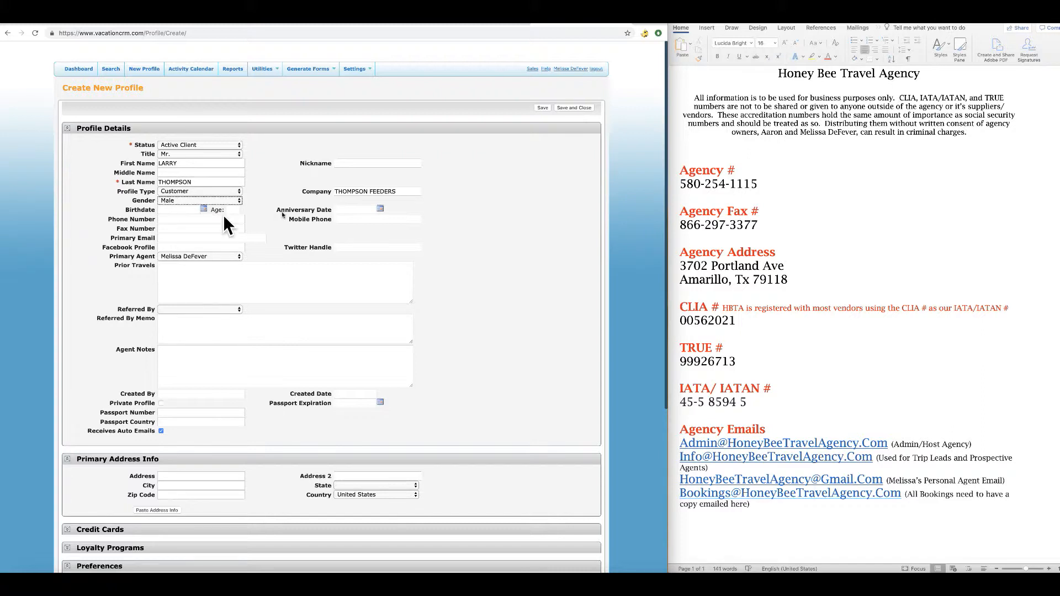
Autofill e-mail, phone and Texas address from saved agency details, then assign another primary agent.
left_click(171, 239)
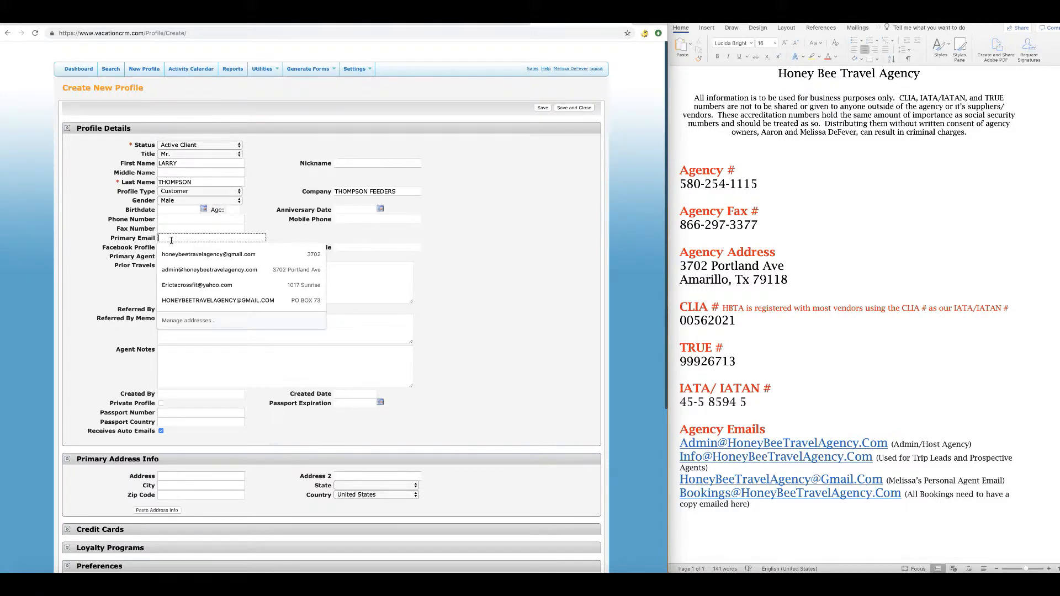
type("ADM")
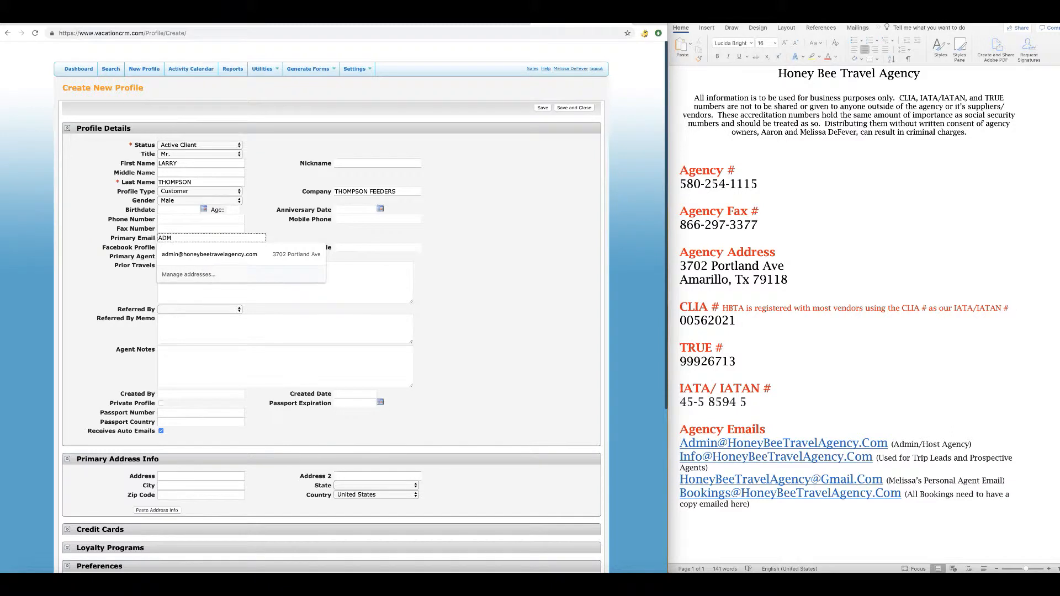
key("Down")
key("Return")
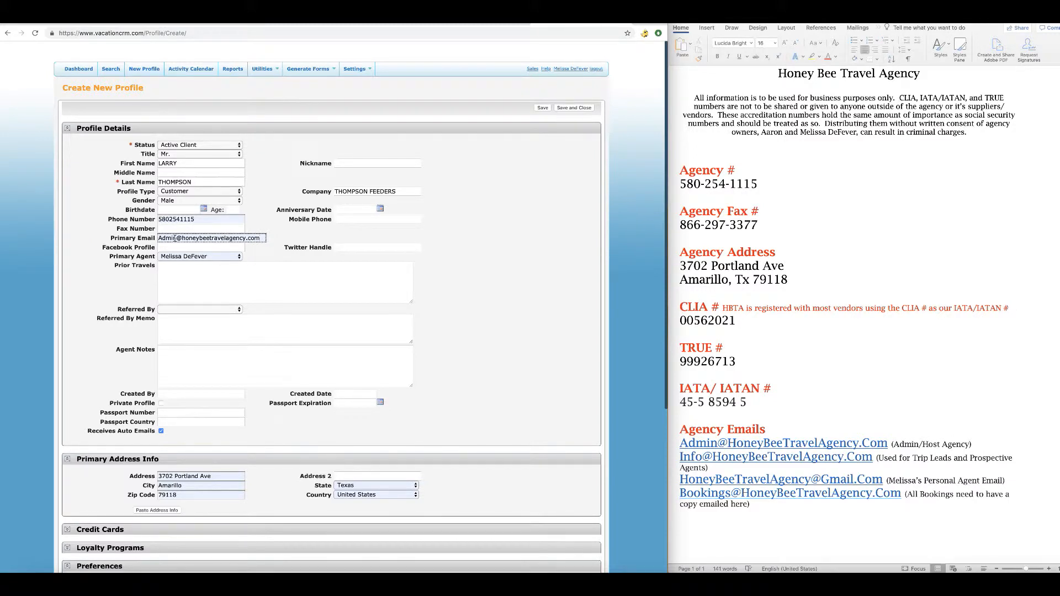
left_click(218, 256)
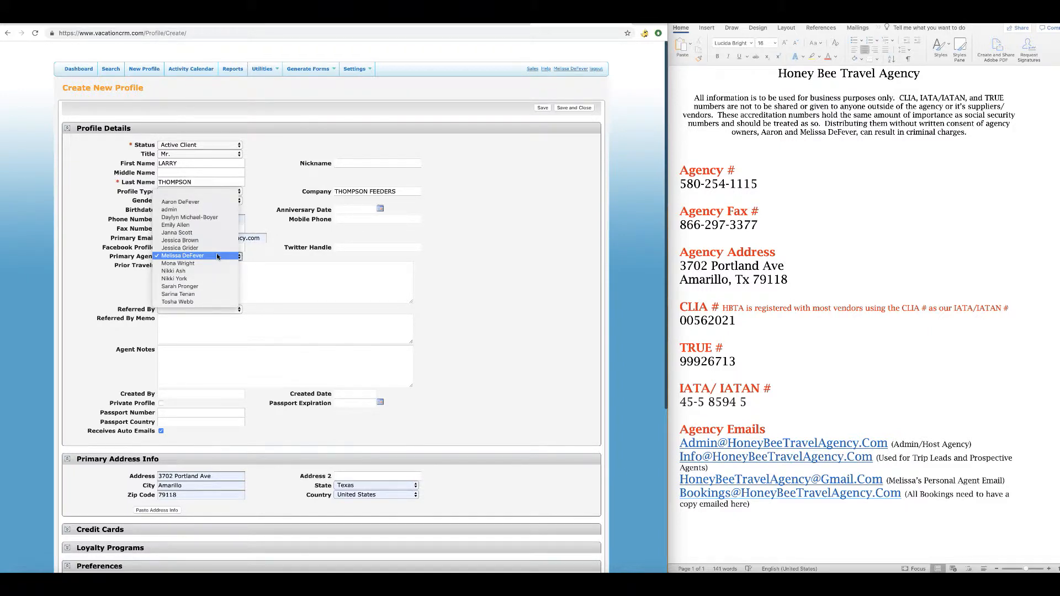
left_click(214, 249)
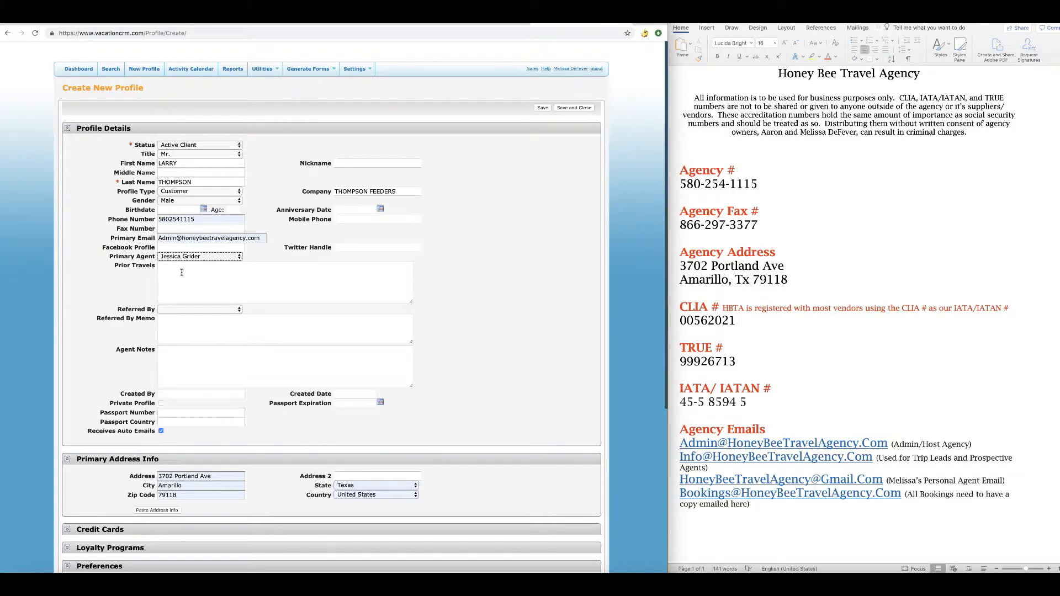
Set Referred By to Facebook and review the rest of the profile form.
scroll(184, 268, "down", 1)
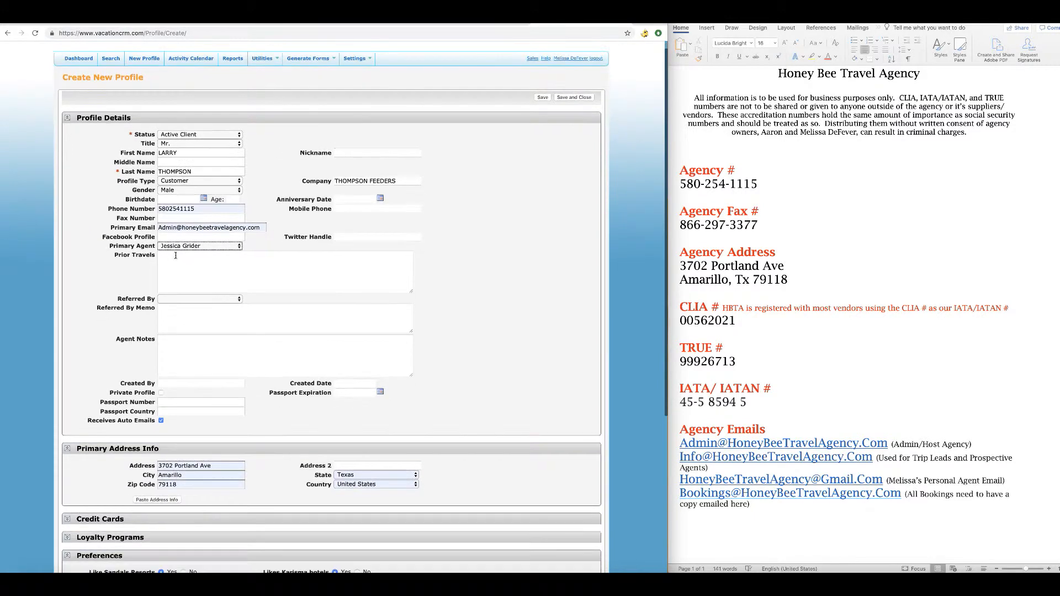
left_click(209, 298)
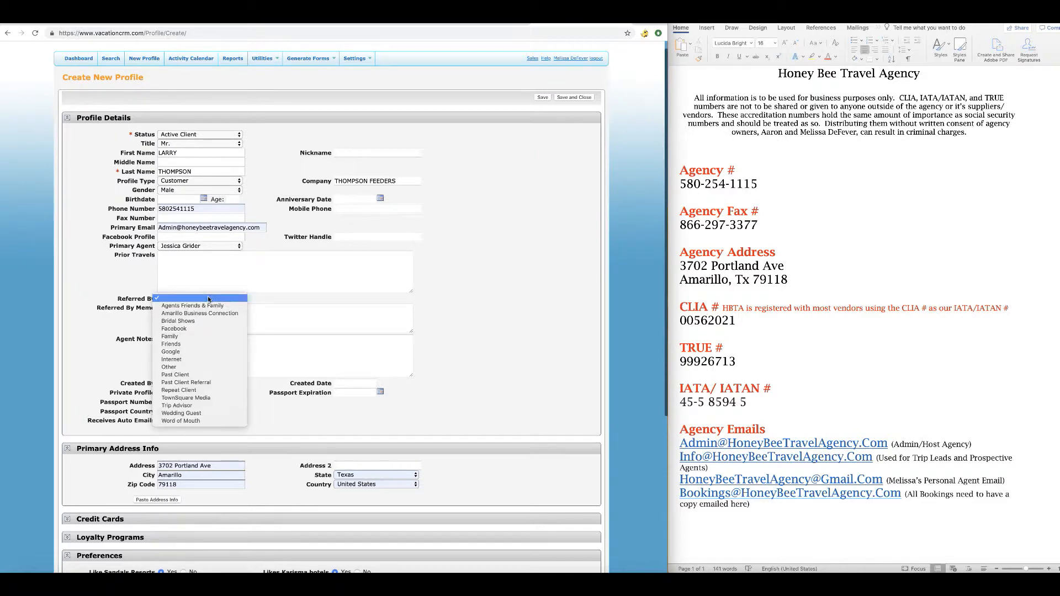
left_click(185, 329)
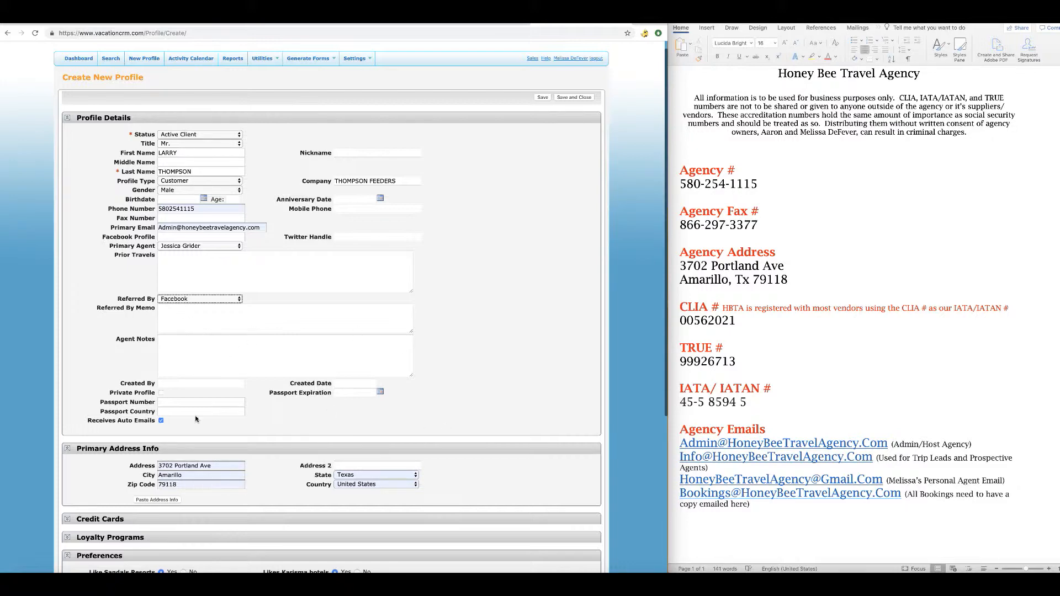
scroll(195, 415, "down", 5)
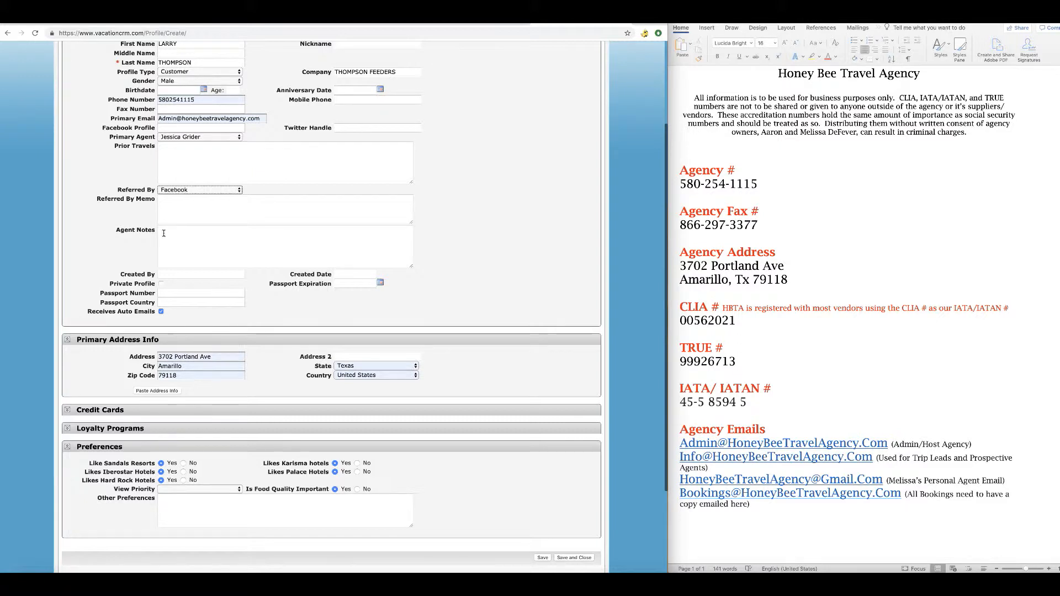
scroll(164, 233, "up", 1)
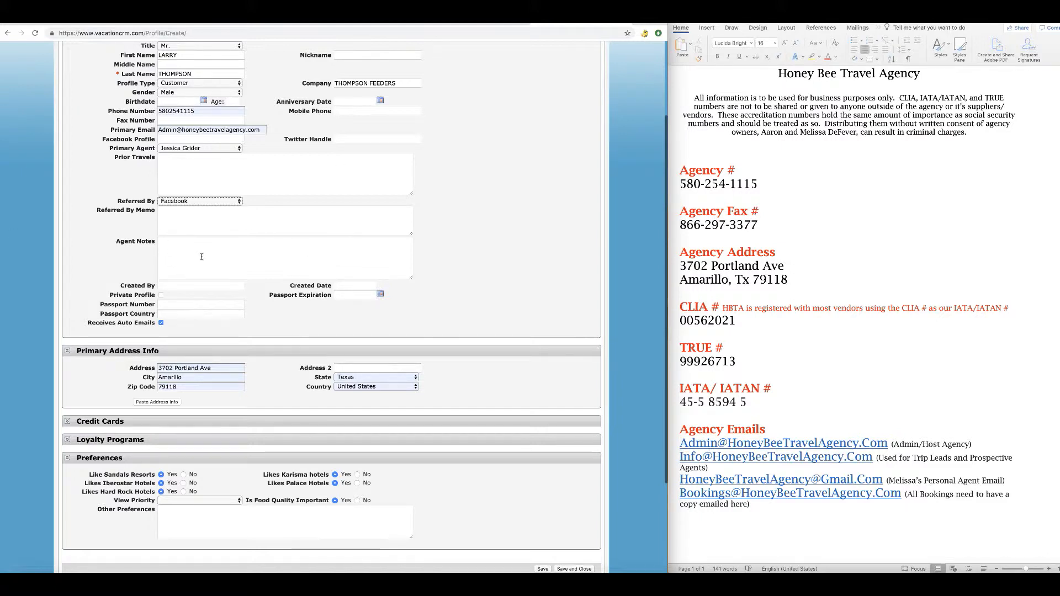
scroll(193, 309, "down", 3)
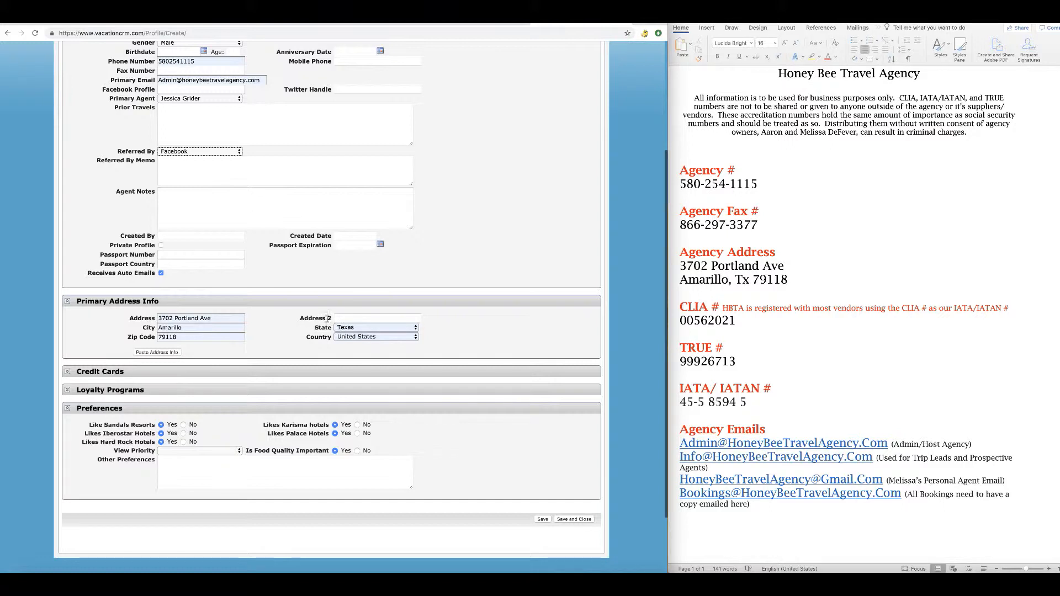
Clear the autofilled zip code, city and street address, keeping Texas as the state.
left_click(199, 336)
key("BackSpace")
left_click_drag(194, 328, 155, 329)
key("BackSpace")
left_click_drag(215, 318, 147, 319)
key("BackSpace")
left_click(364, 328)
left_click(364, 328)
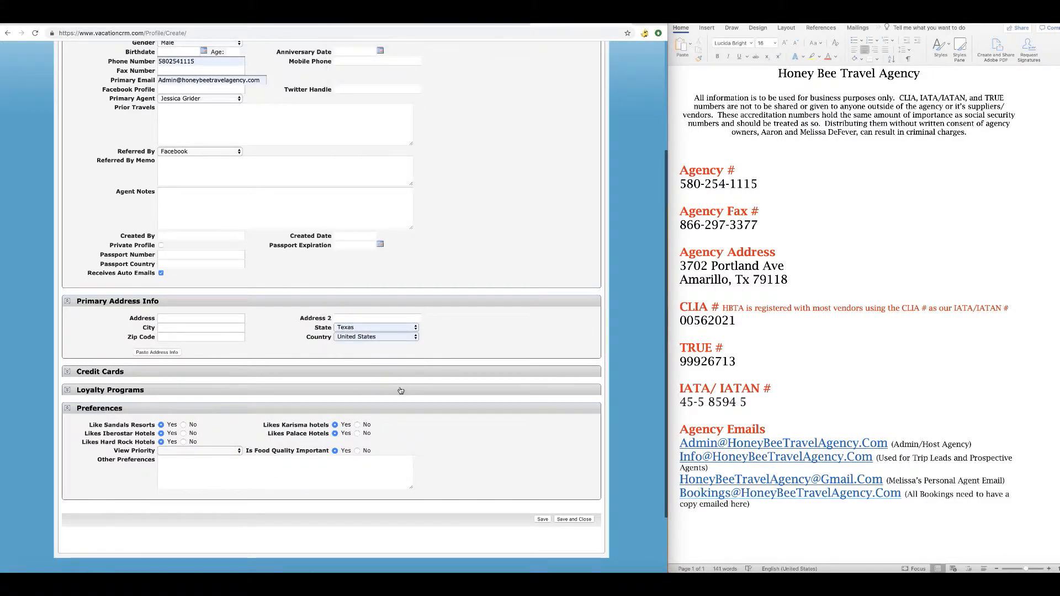
Save and close the new client profile.
scroll(401, 391, "down", 2)
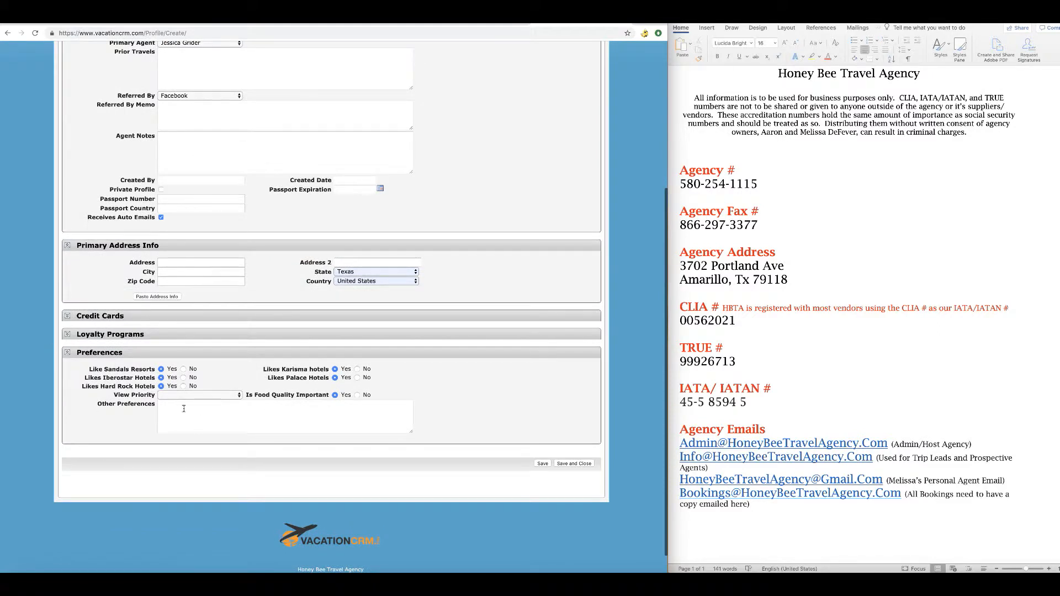
scroll(243, 309, "up", 8)
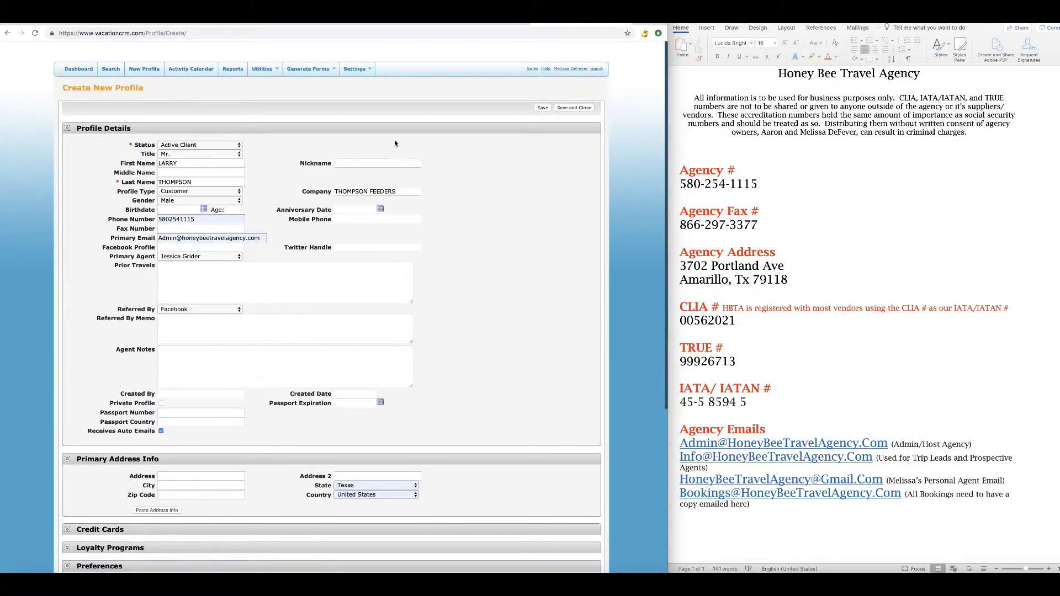
left_click(542, 108)
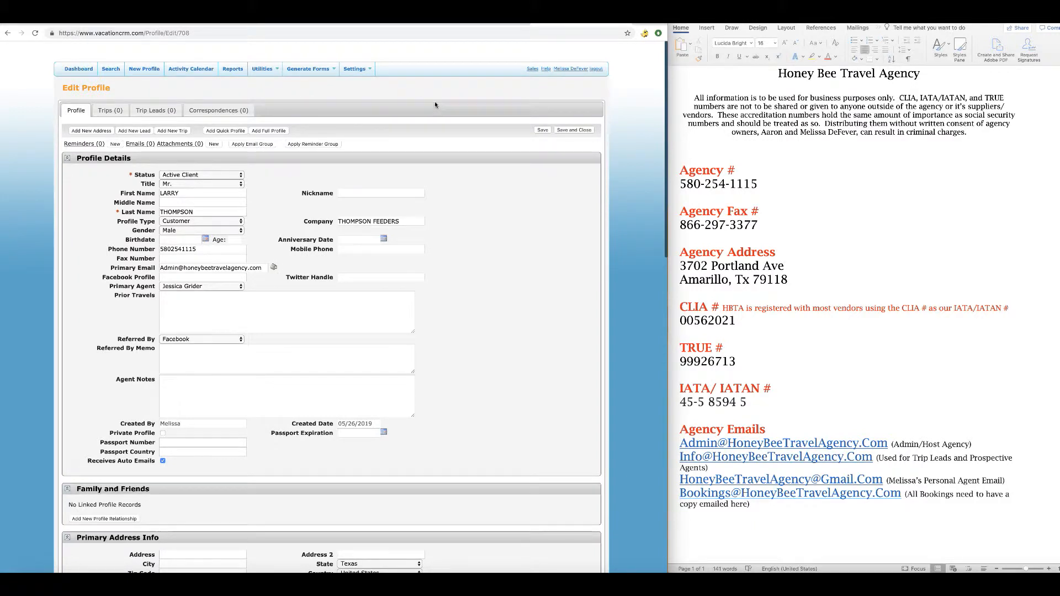
Add a new trip lead named 'Jamaica Getaway MAY 2019'.
left_click(148, 112)
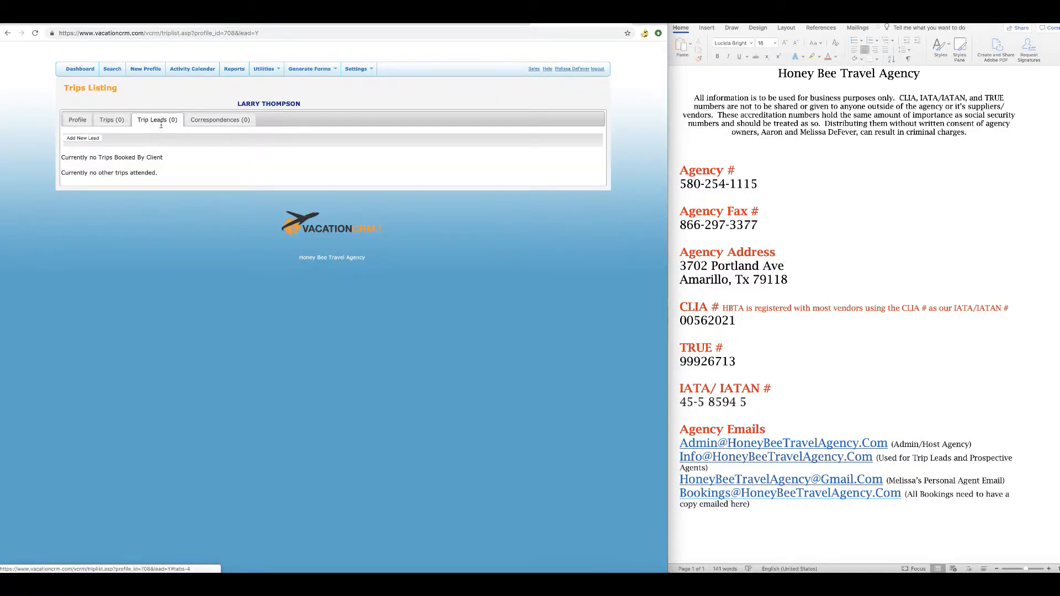
left_click(83, 138)
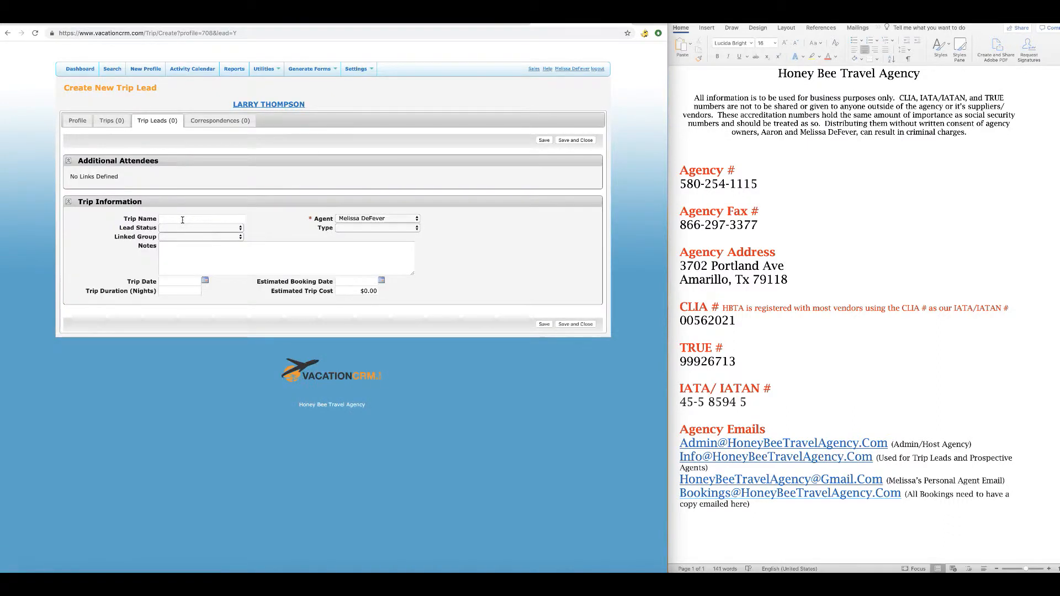
left_click(182, 219)
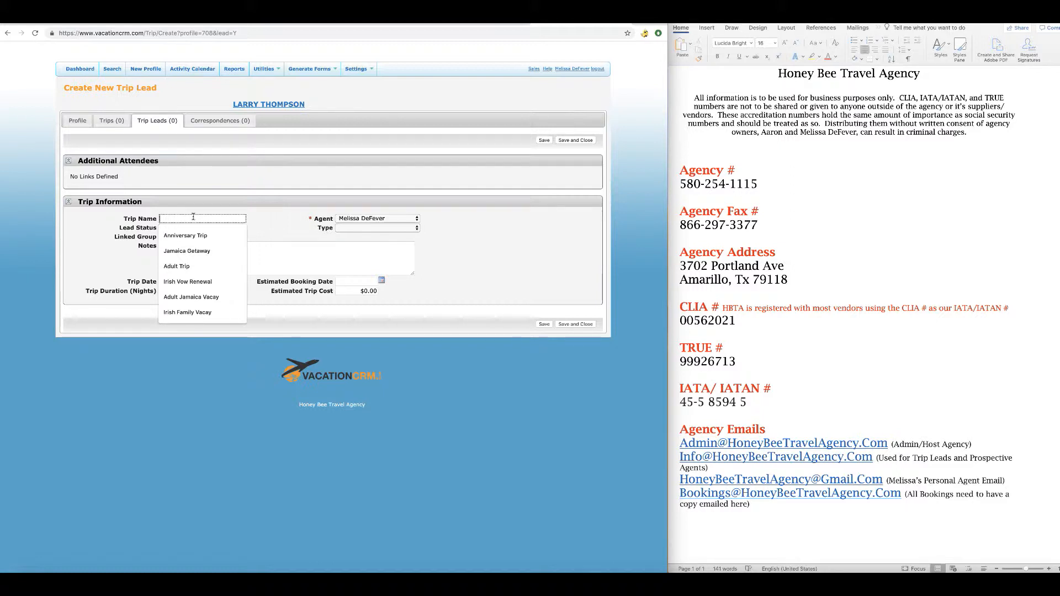
type("JA")
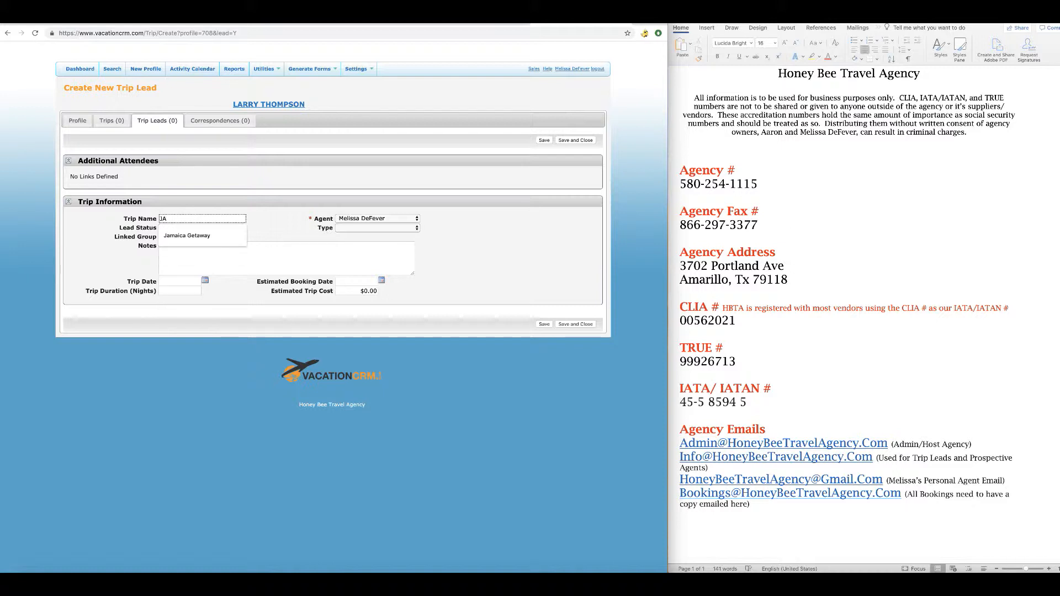
key("Down")
key("Return")
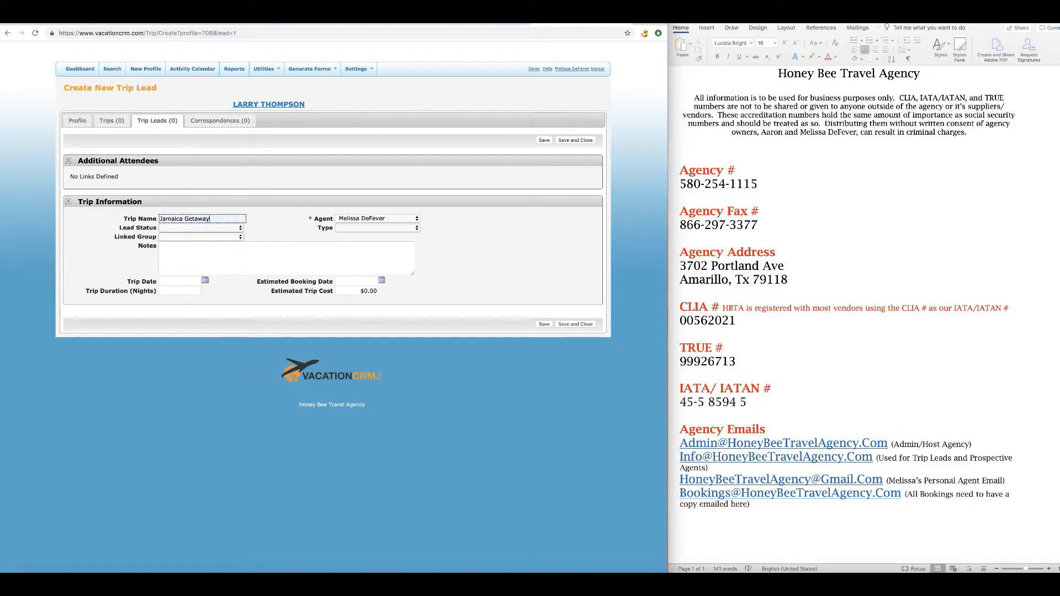
type("MAR")
key("BackSpace")
key("BackSpace")
key("BackSpace")
type("MAY")
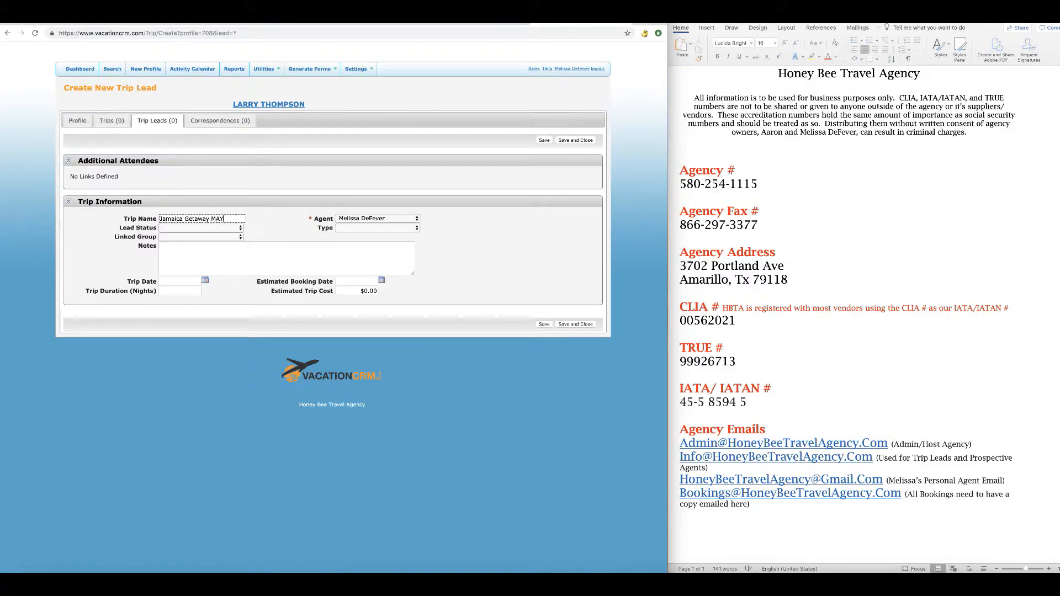
type(" 2019")
left_click(285, 227)
Assign another agent, set status Initial Contact and type Anniversary, linking no group.
left_click(408, 219)
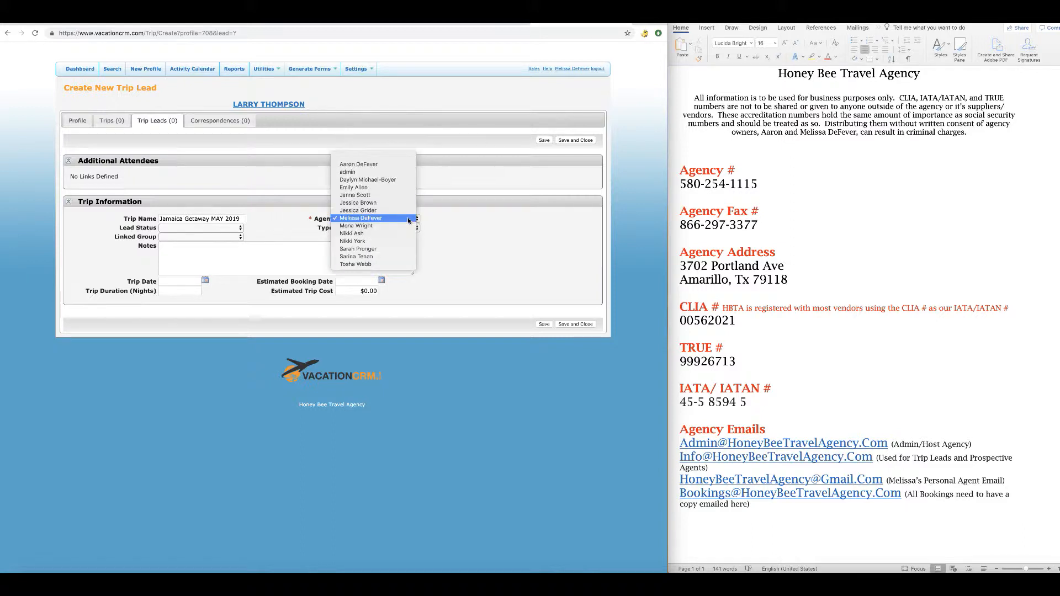
left_click(409, 210)
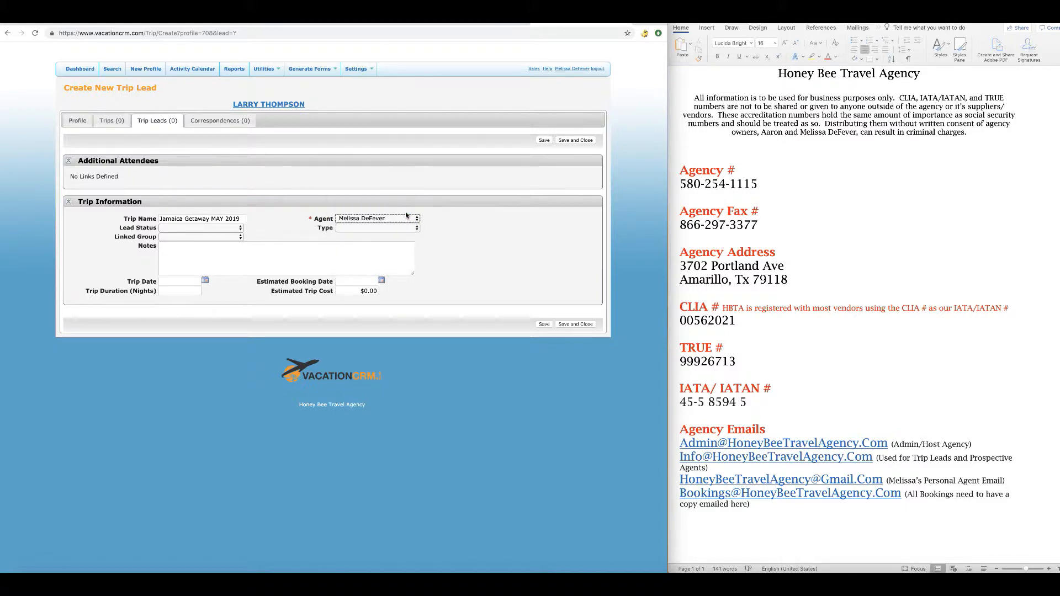
left_click(204, 229)
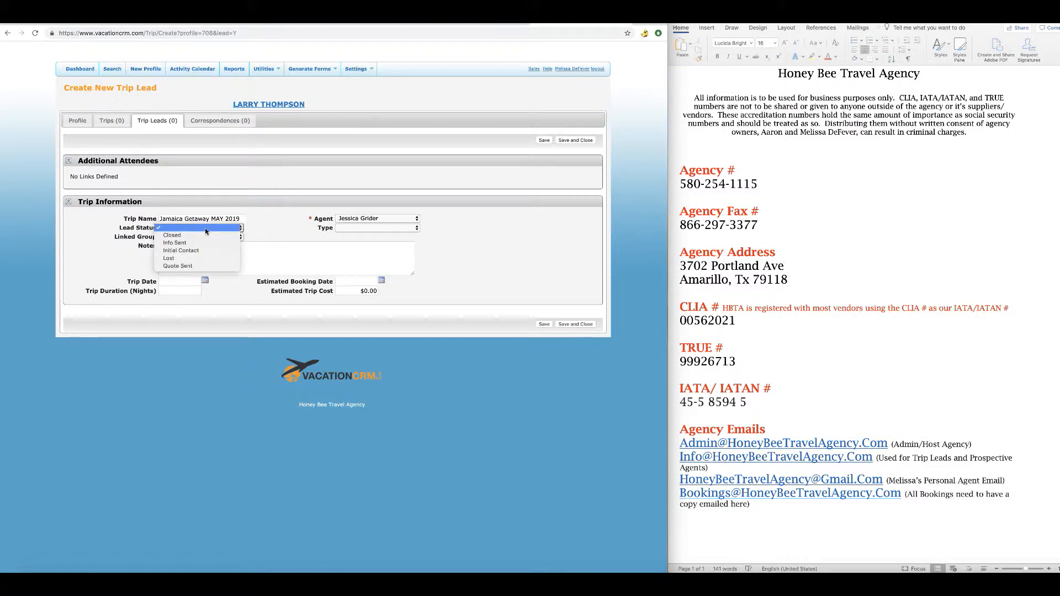
left_click(207, 251)
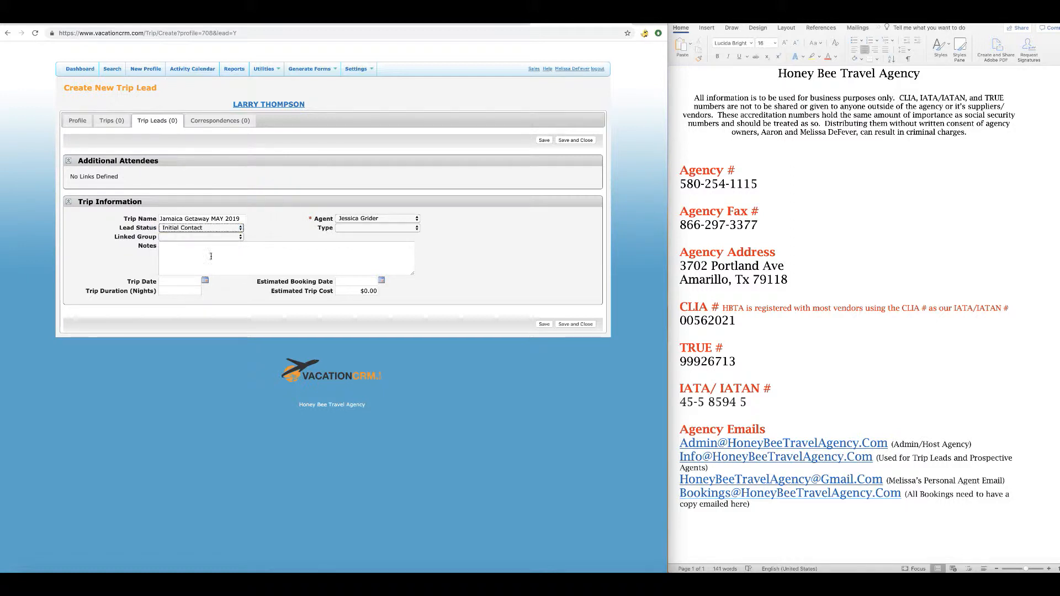
left_click(218, 229)
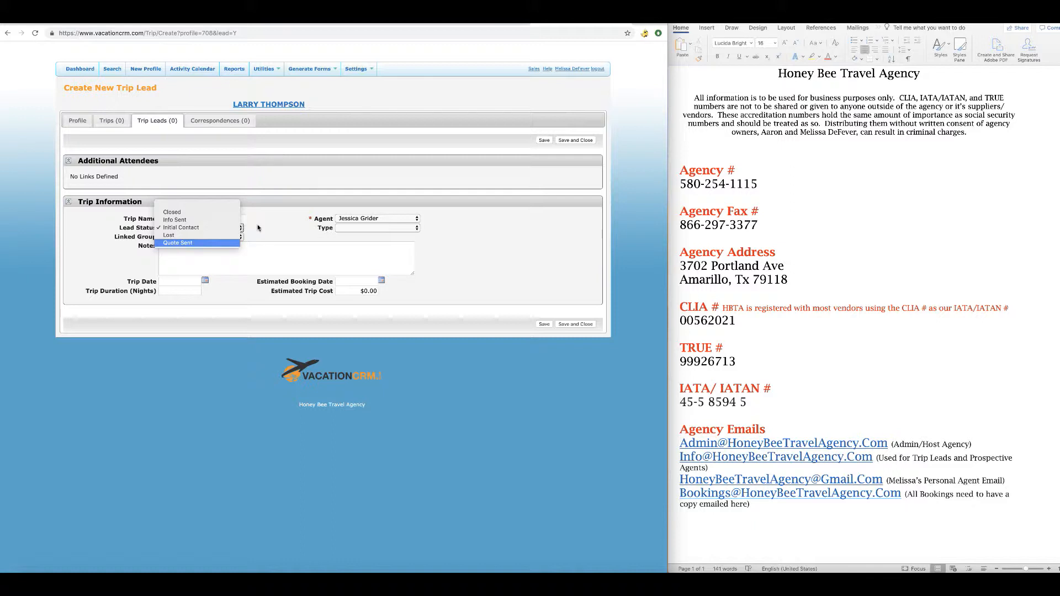
left_click(192, 229)
left_click(402, 229)
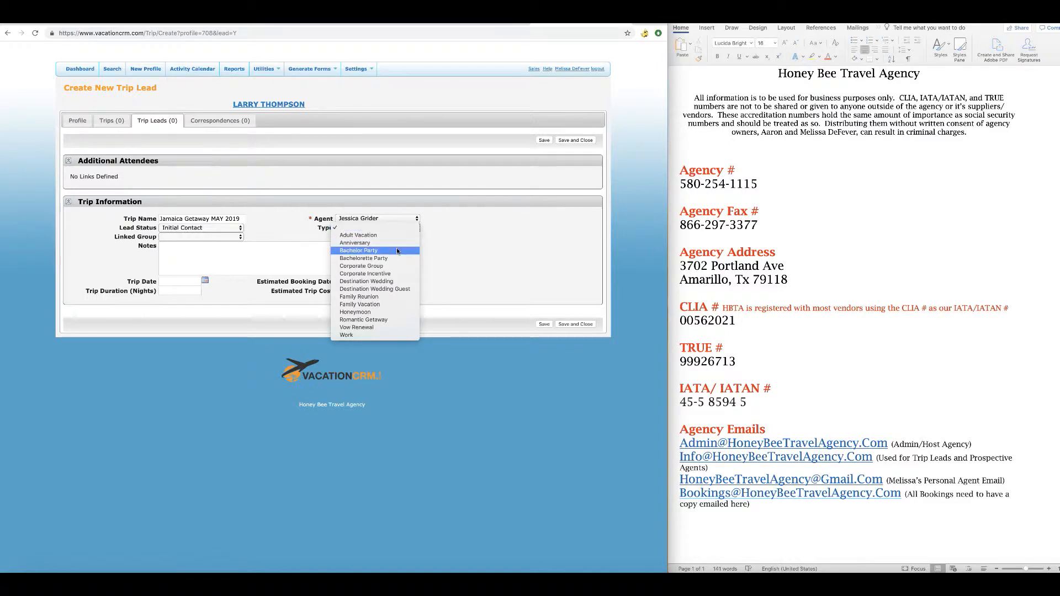
left_click(394, 244)
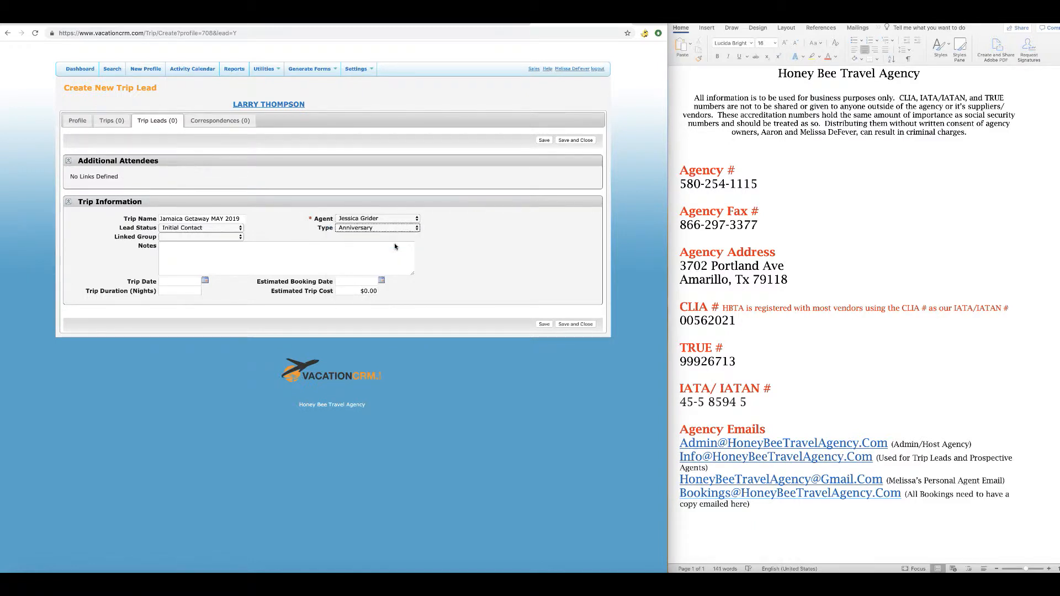
left_click(206, 238)
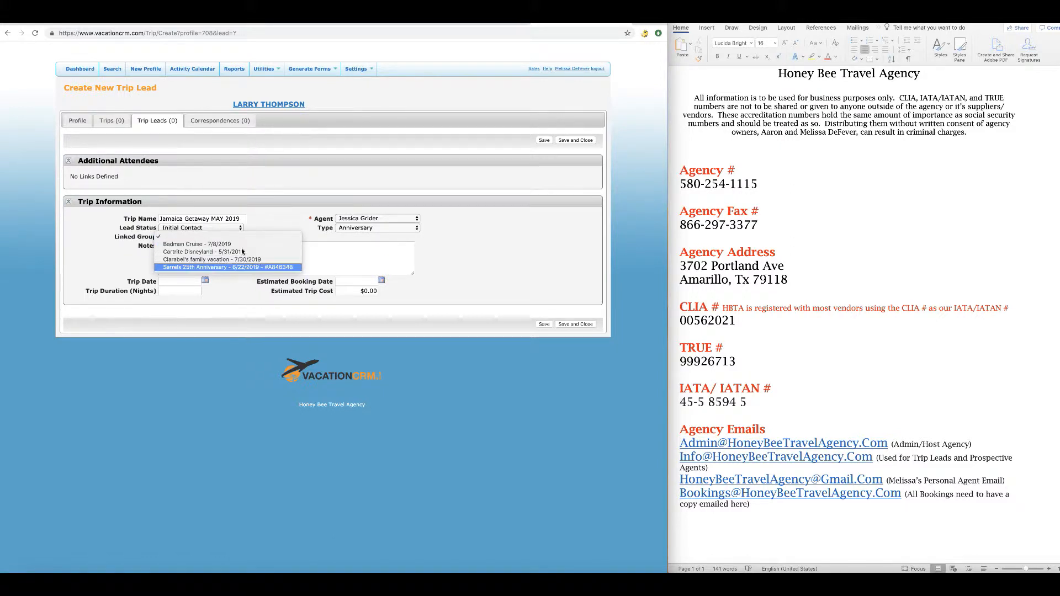
left_click(469, 241)
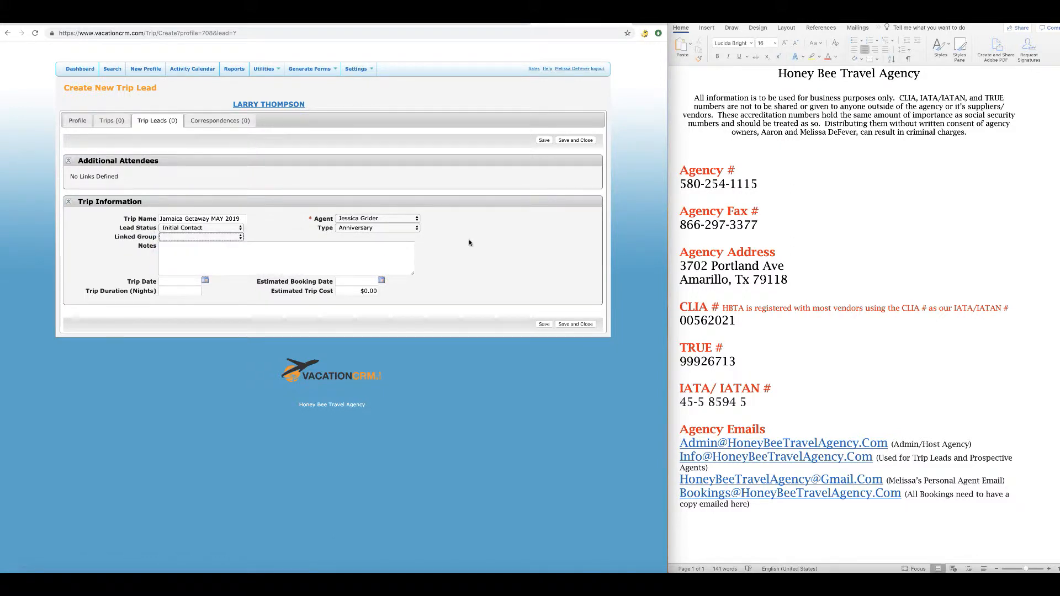
Set trip date 05/31/2019 and estimated booking date 05/27/2019 from the calendars.
left_click(205, 281)
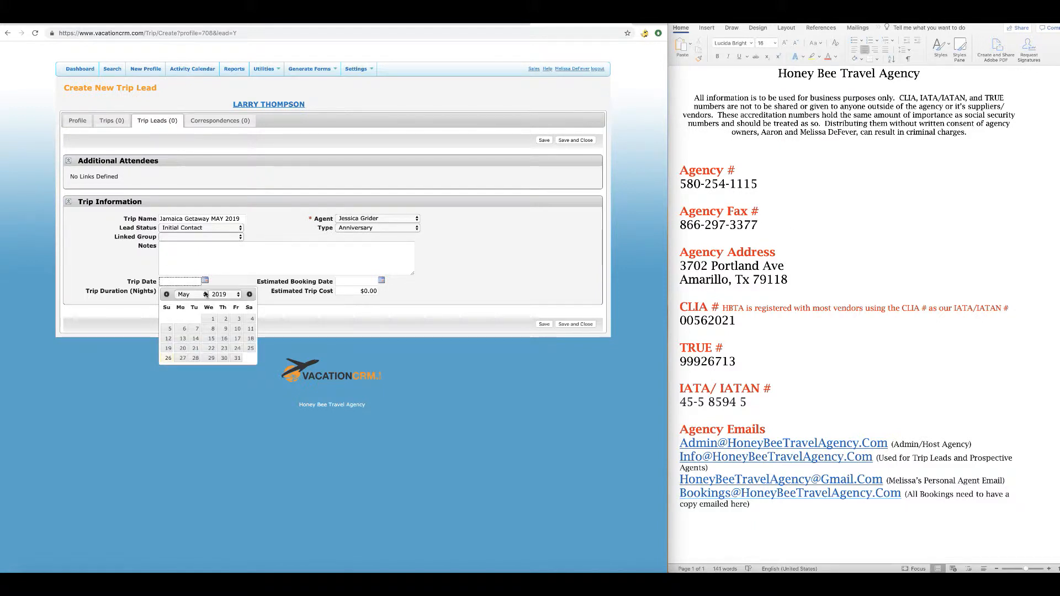
left_click(236, 358)
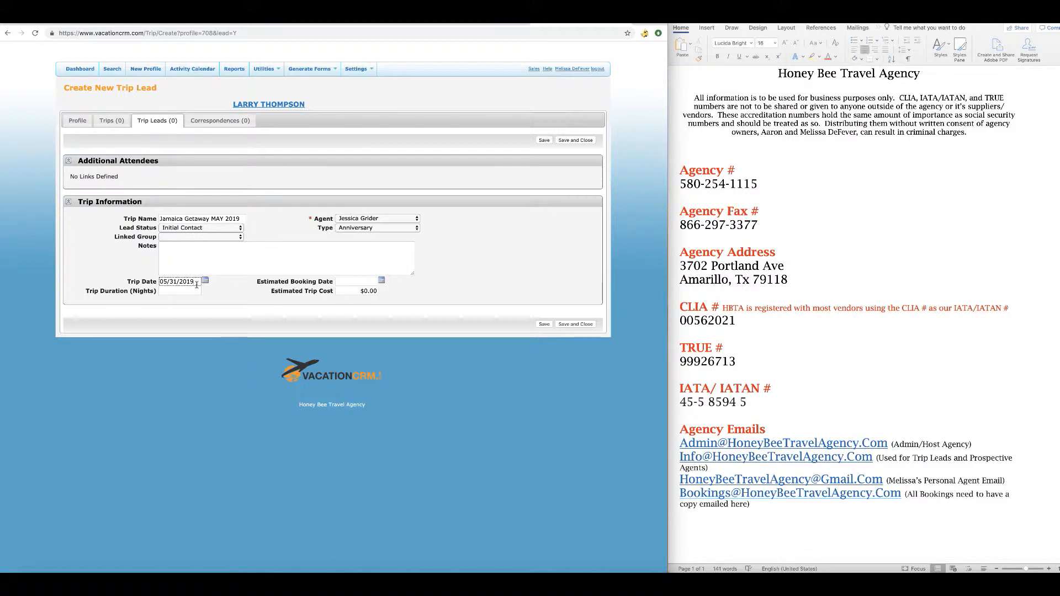
left_click(384, 280)
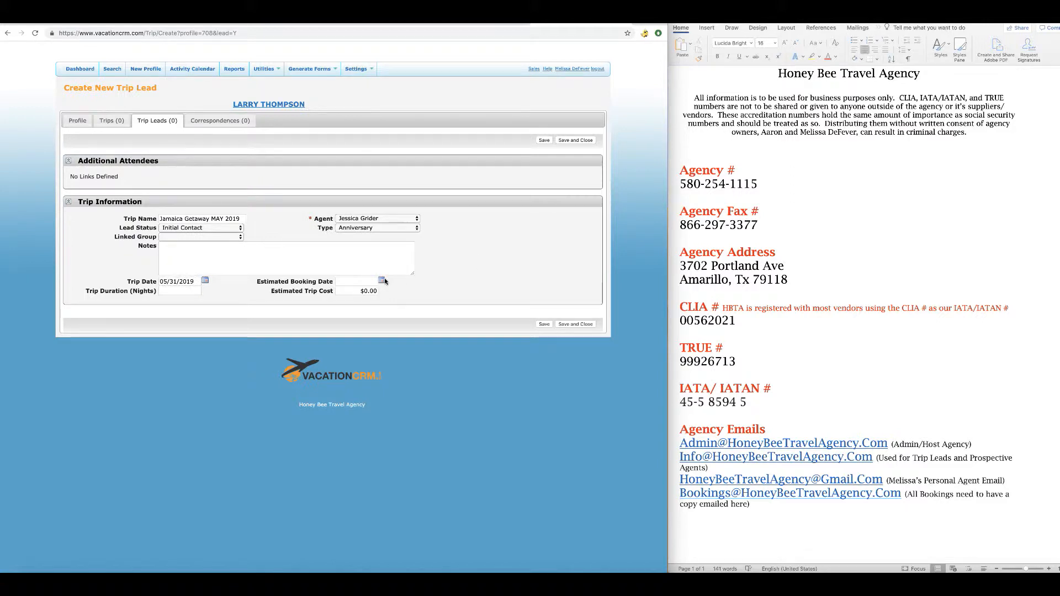
left_click(359, 358)
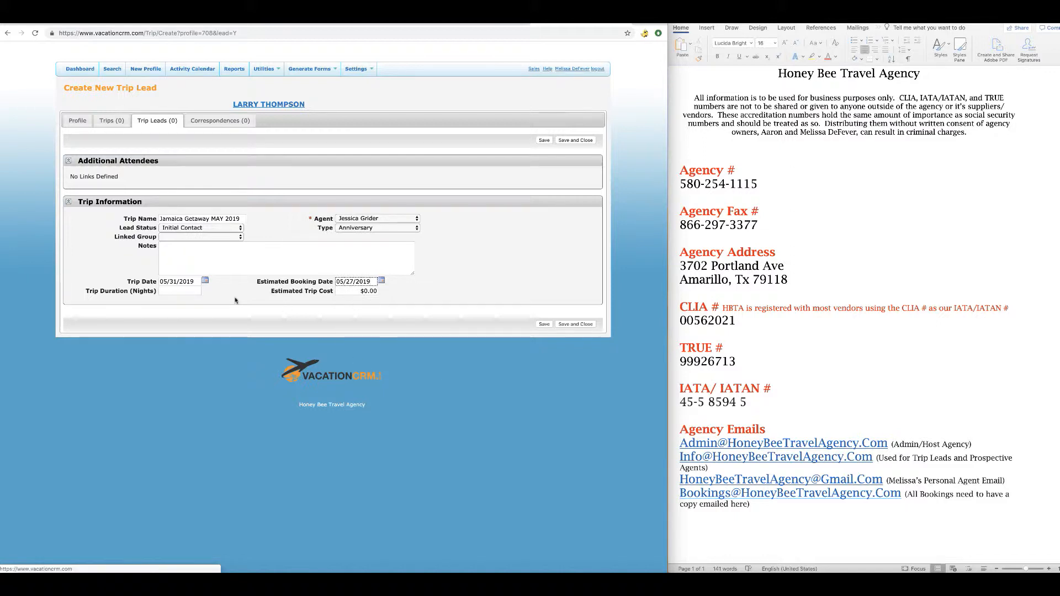
Enter a trip duration of 4 nights and an estimated cost of 3300.
left_click(171, 290)
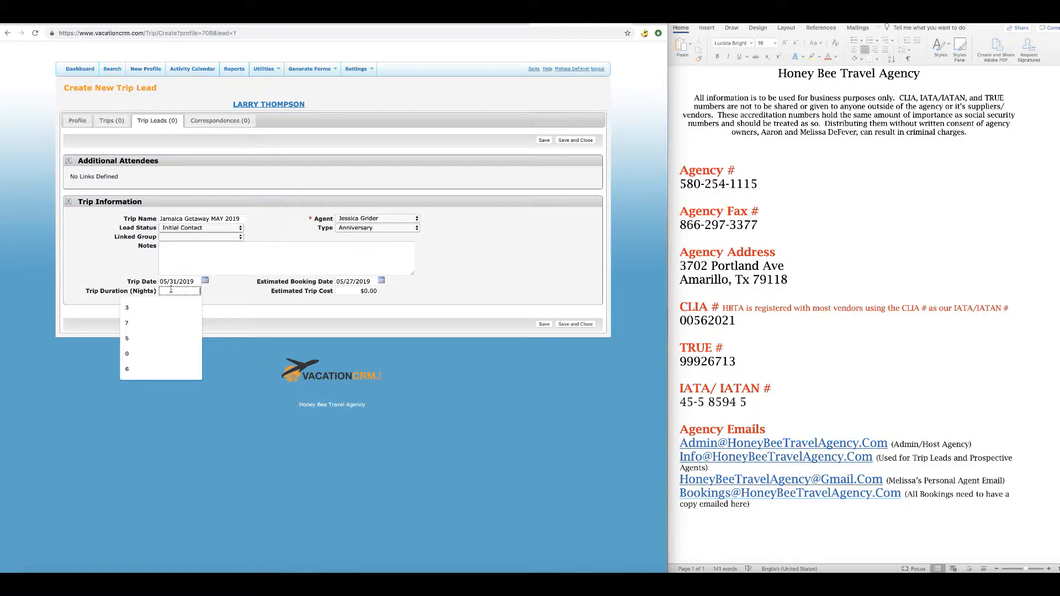
type("4")
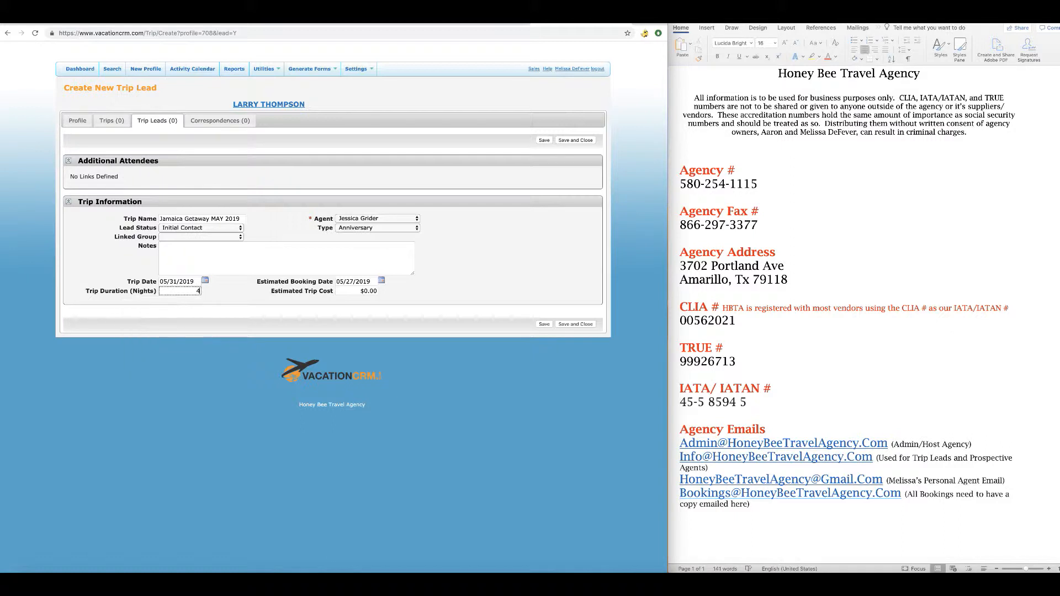
left_click(377, 291)
key("BackSpace")
key("BackSpace")
key("BackSpace")
key("BackSpace")
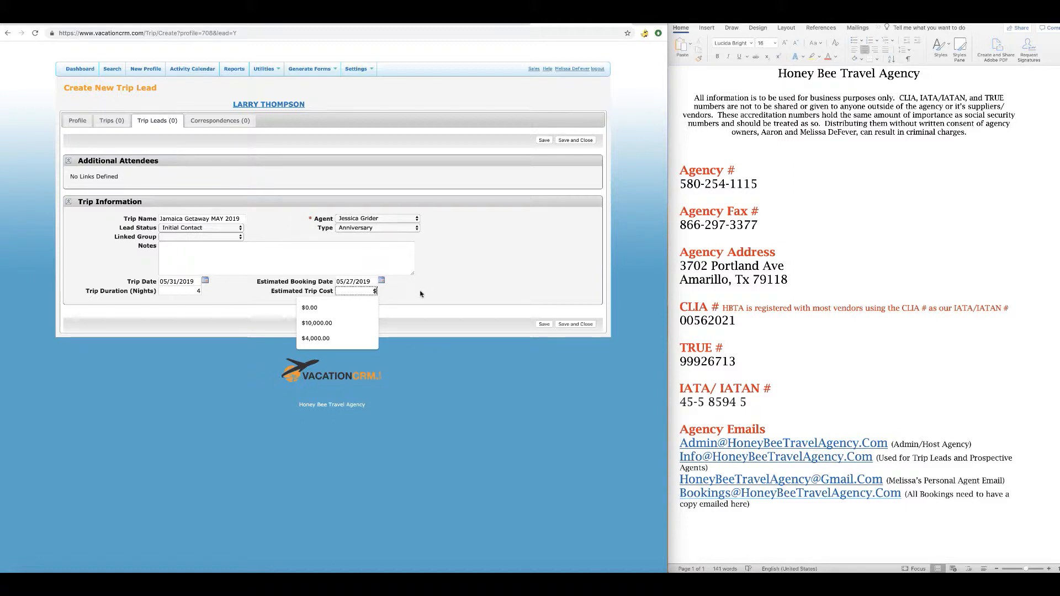
type("3300")
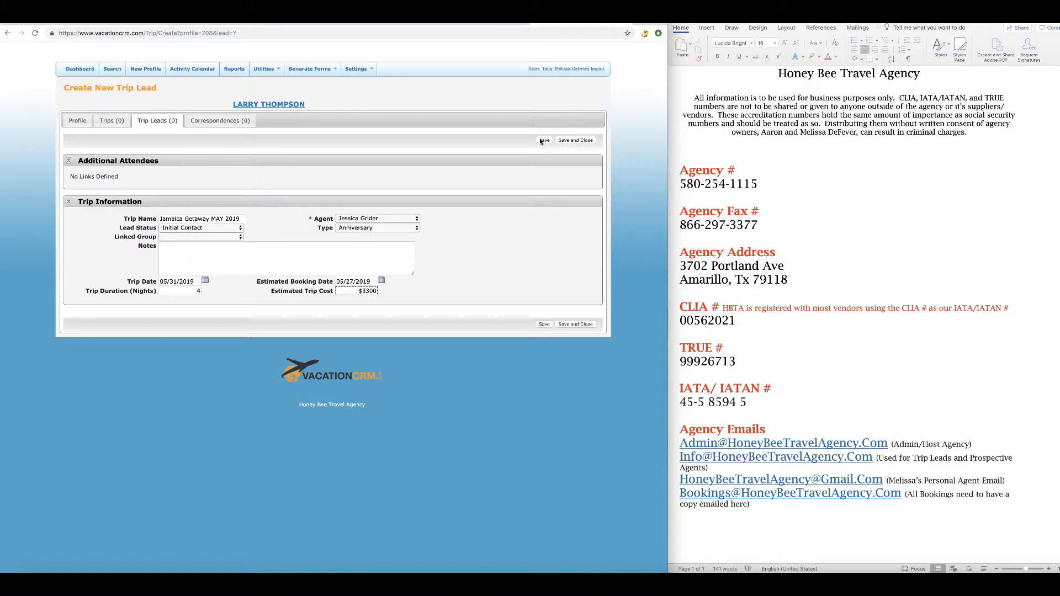
Add notes 'ADULTS ONLY 2', 'WANT A SWIM UP ROOM OR BALCONY', 'SPA TREATMENTS' and save the lead.
left_click(169, 249)
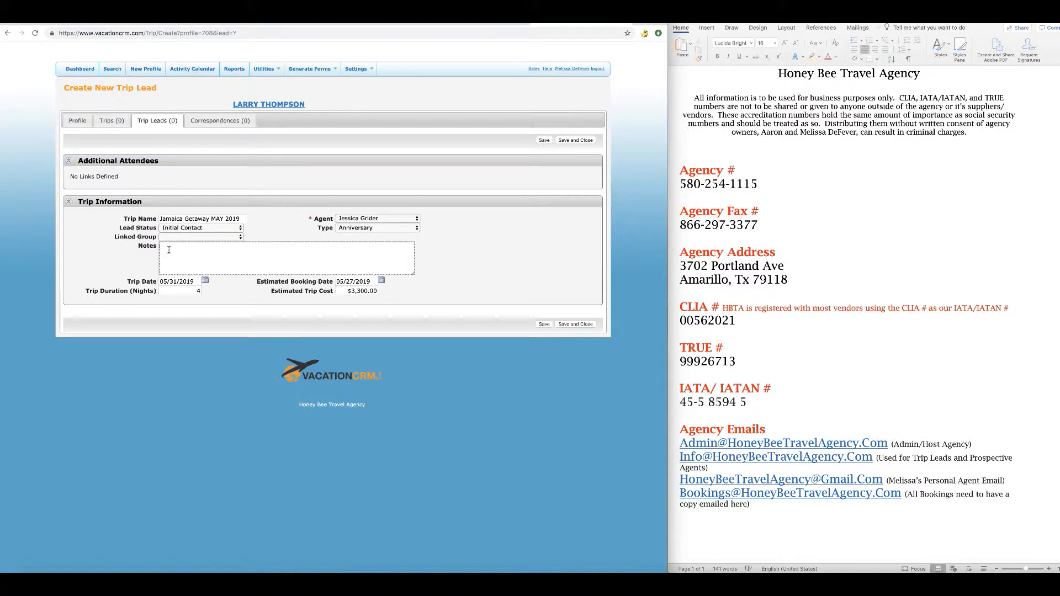
type("ADULTS ONLY 2")
key("Return")
type("WANT A SWIM UP ROOM OR BALCONY")
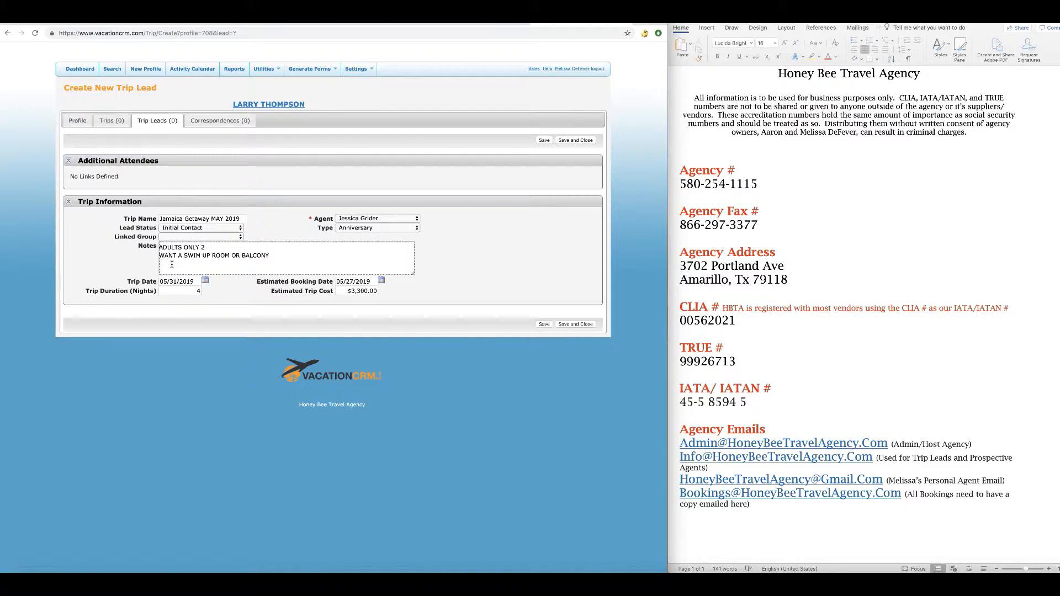
type("SPA TREATMENTS")
left_click(544, 140)
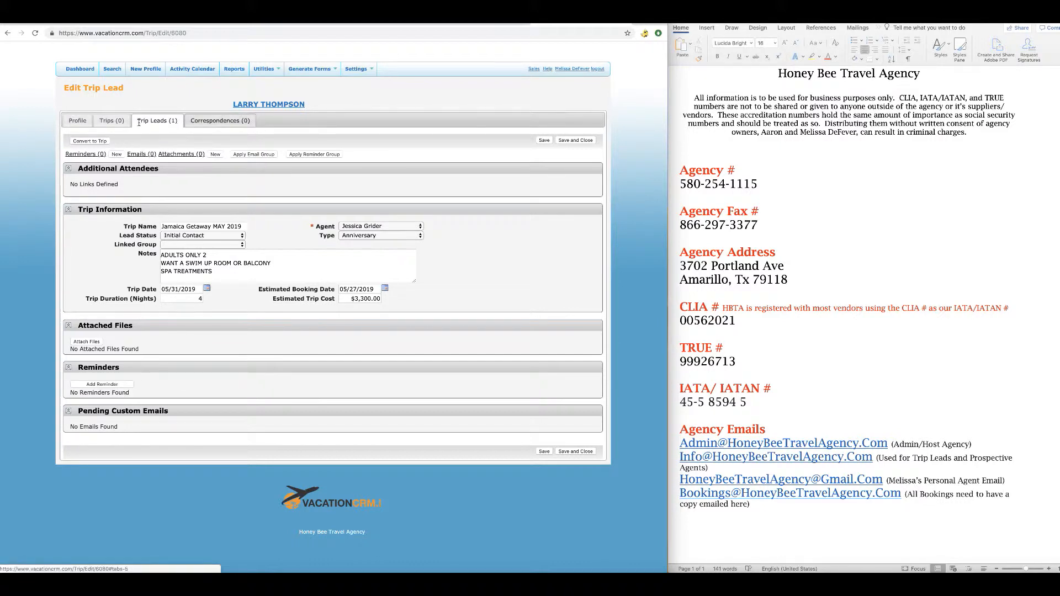
Begin a new correspondence, date it May 22, 2019, set type Other, and start its contents.
left_click(208, 122)
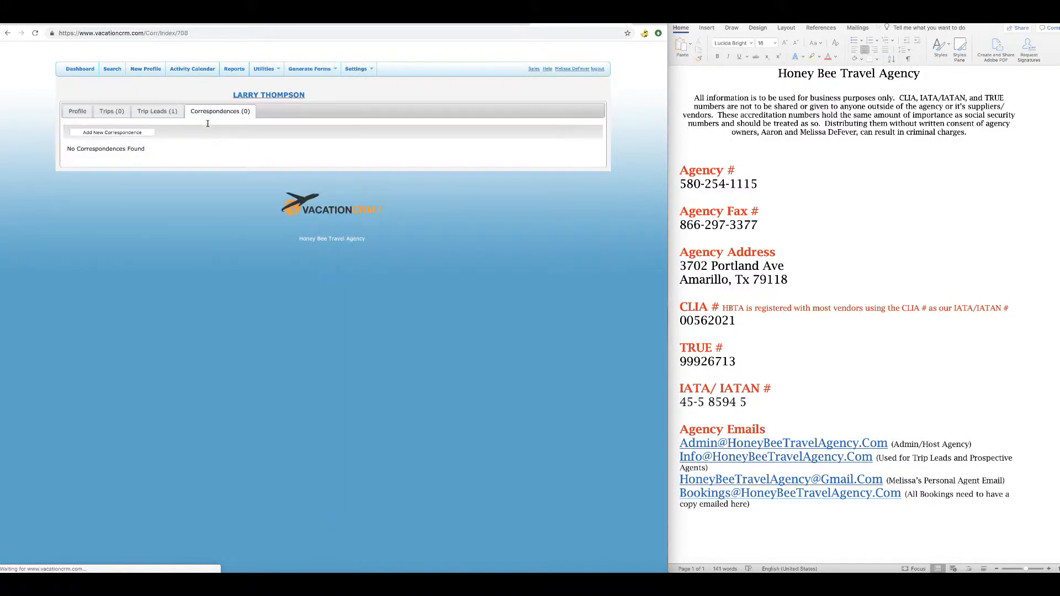
left_click(107, 132)
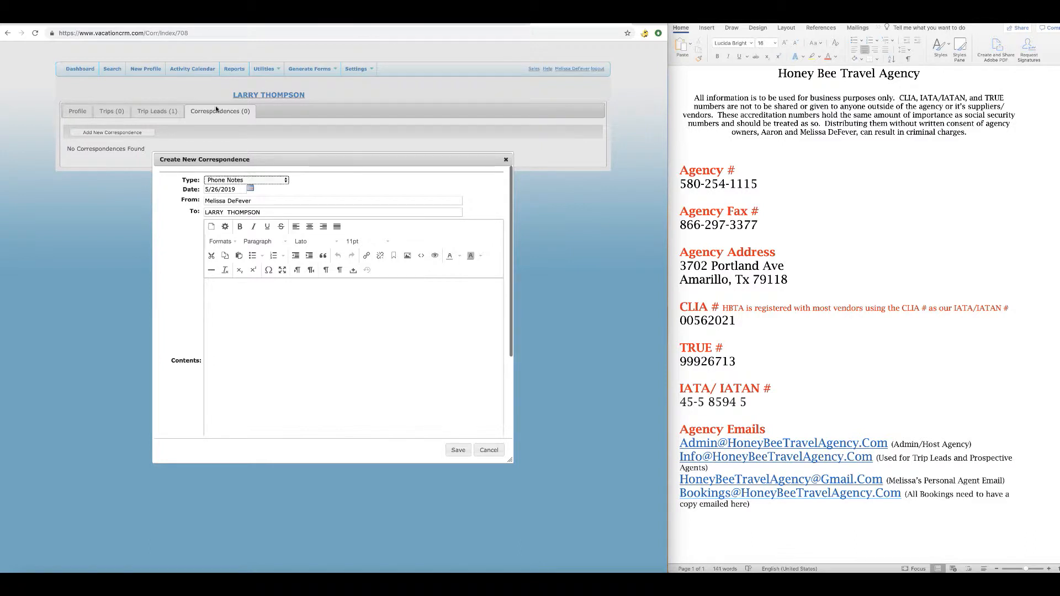
left_click(251, 191)
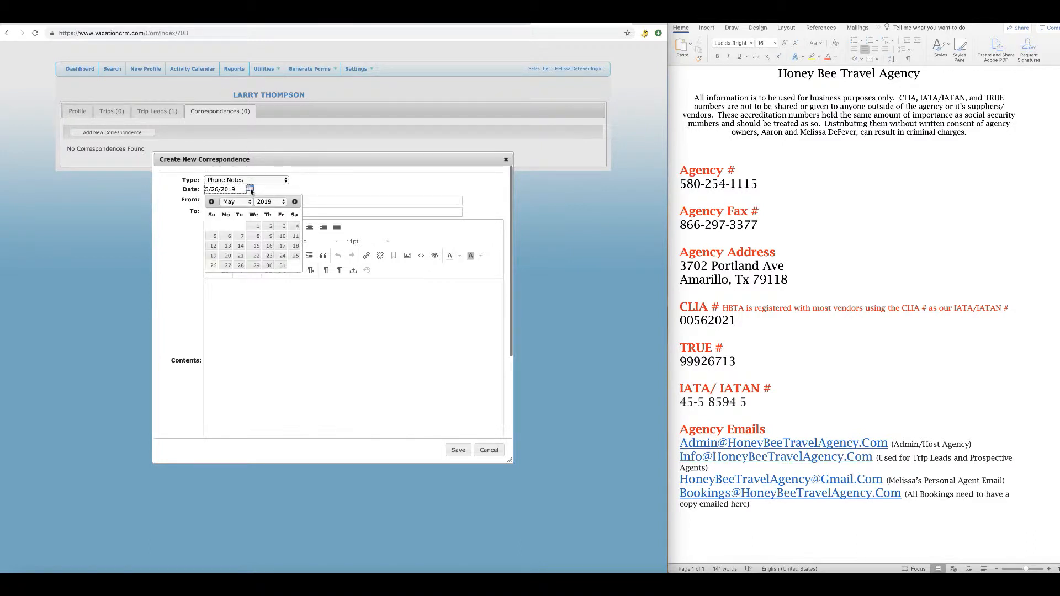
left_click(251, 258)
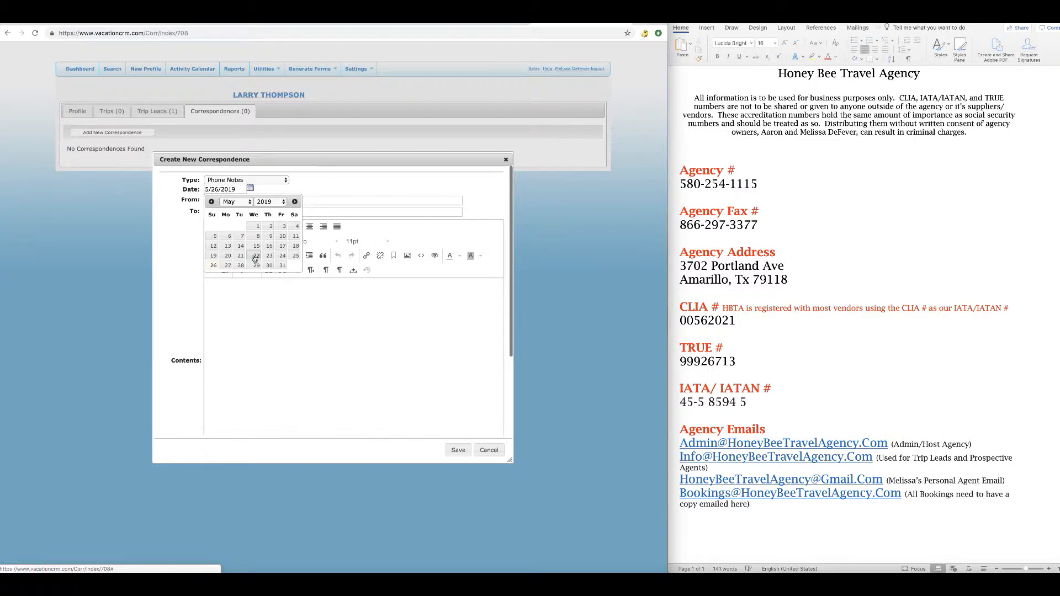
left_click(279, 182)
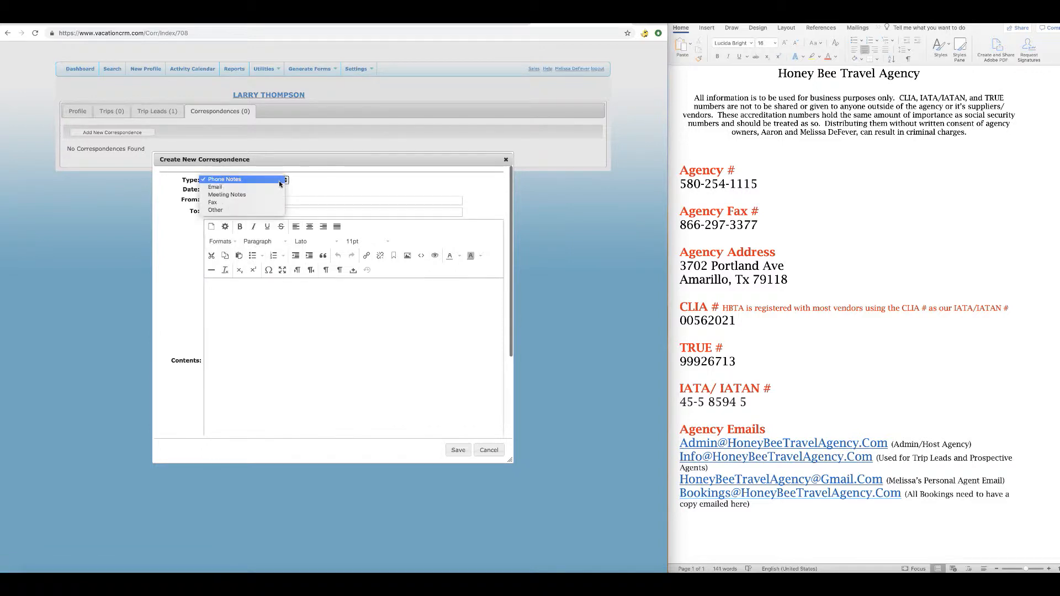
left_click(250, 209)
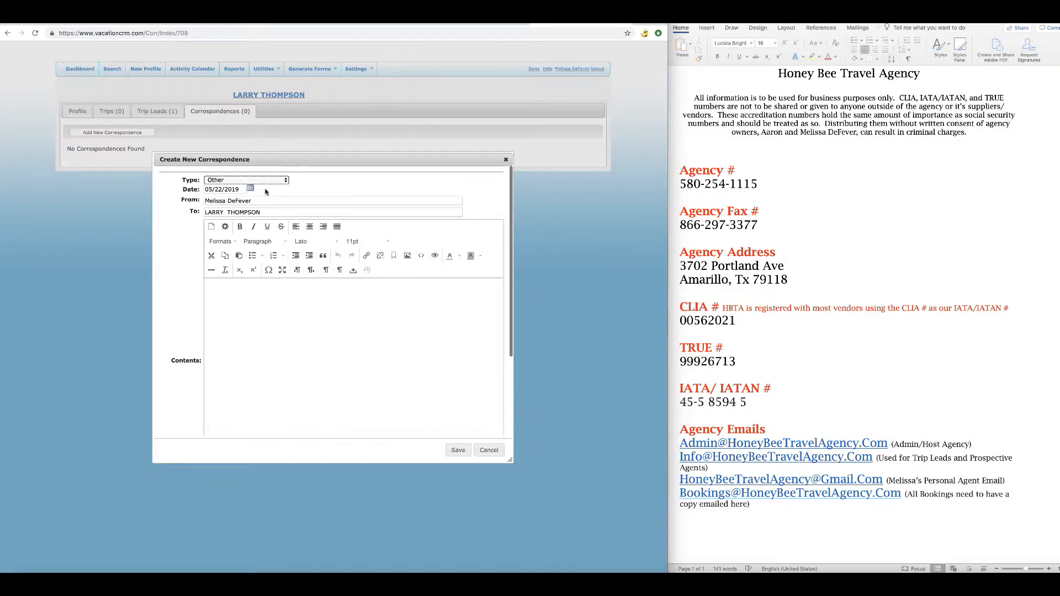
left_click(234, 290)
Save a correspondence noting the client's Facebook inquiry about an all-inclusive Jamaica Sandals trip needed by Monday.
type("CLIENT CONTAC")
type("TED ME VI")
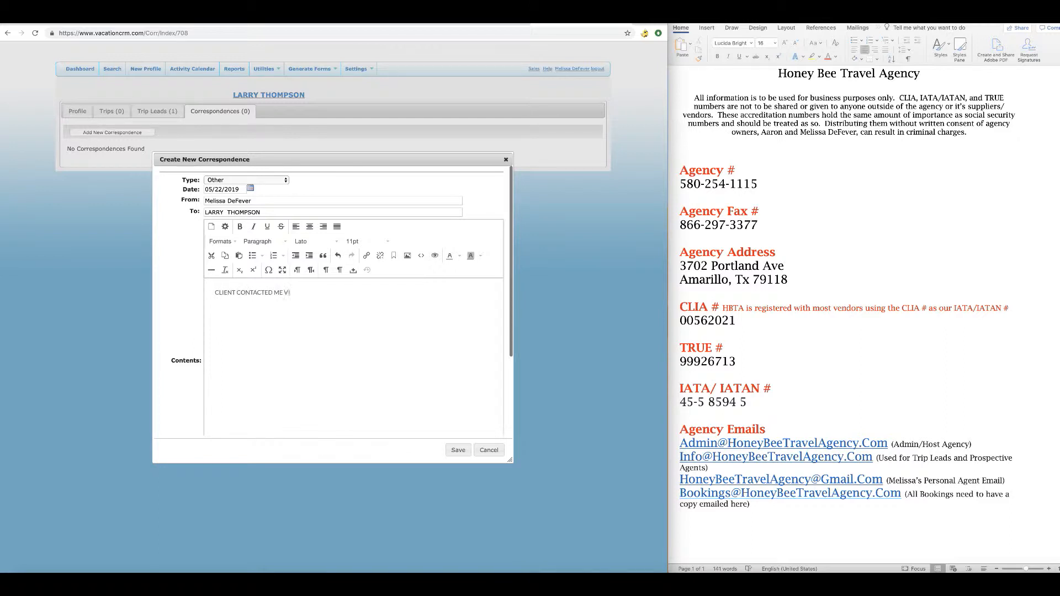
type("A FACEBOOK ON POST THAT I MADE ON ALL INCLUDSIVE JAMAICA")
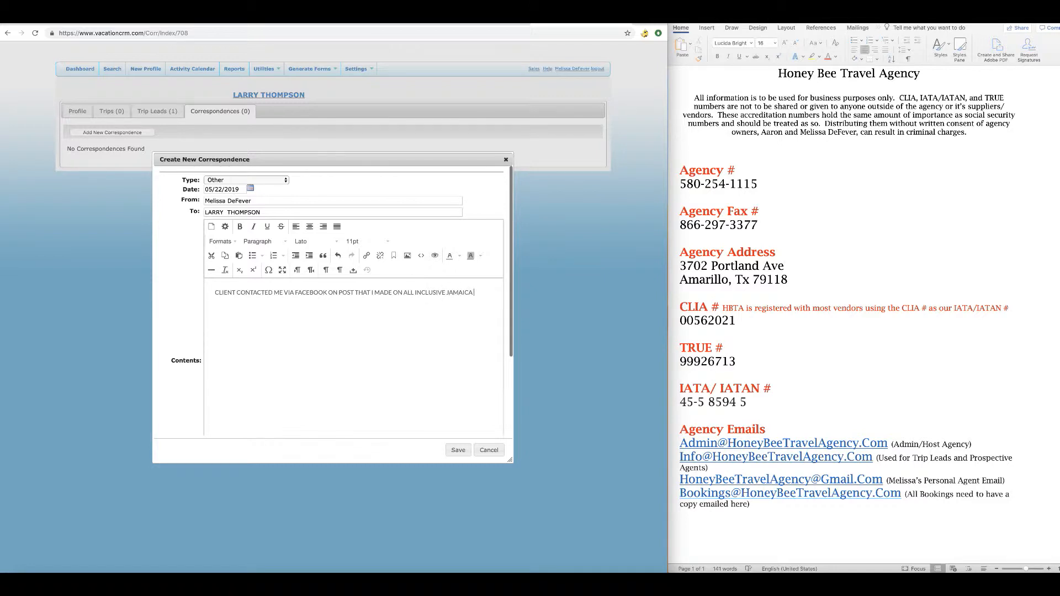
type(" SANDALS WITH PROMOTIONS")
type(", TOLD CLIENT I COULD N")
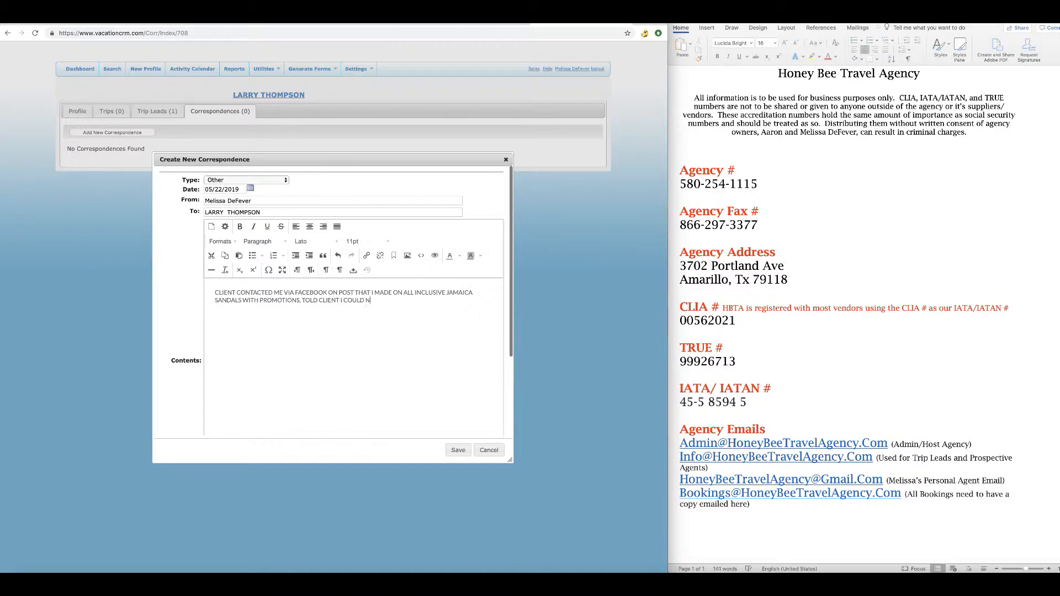
type("OT WORK ON IT UNTIL THIS WEEKEND AND HE IS F")
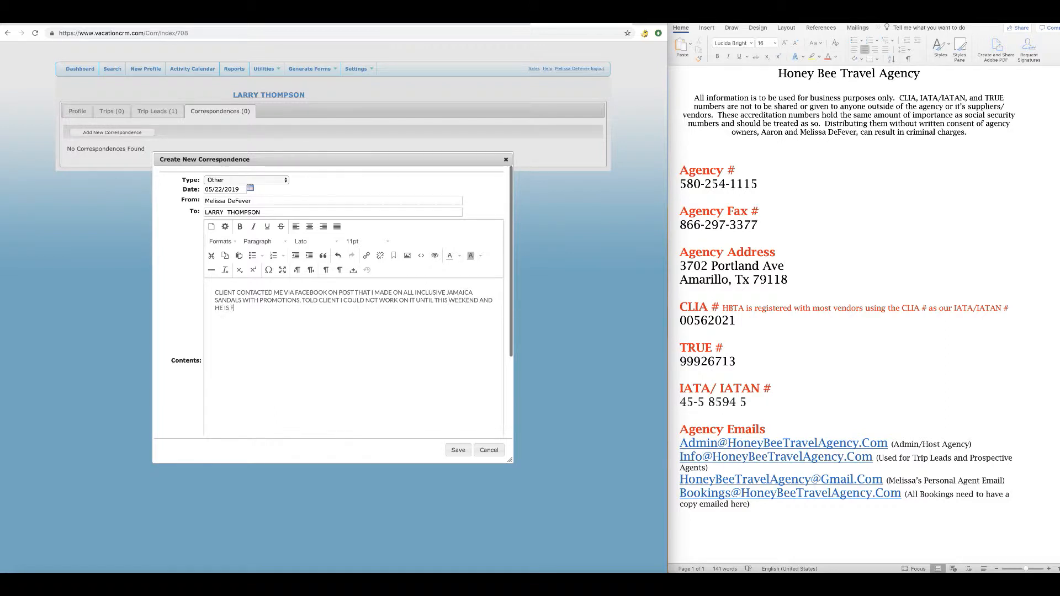
type("INE WTIH THAT BUT NEEDS IT BOOKED BY")
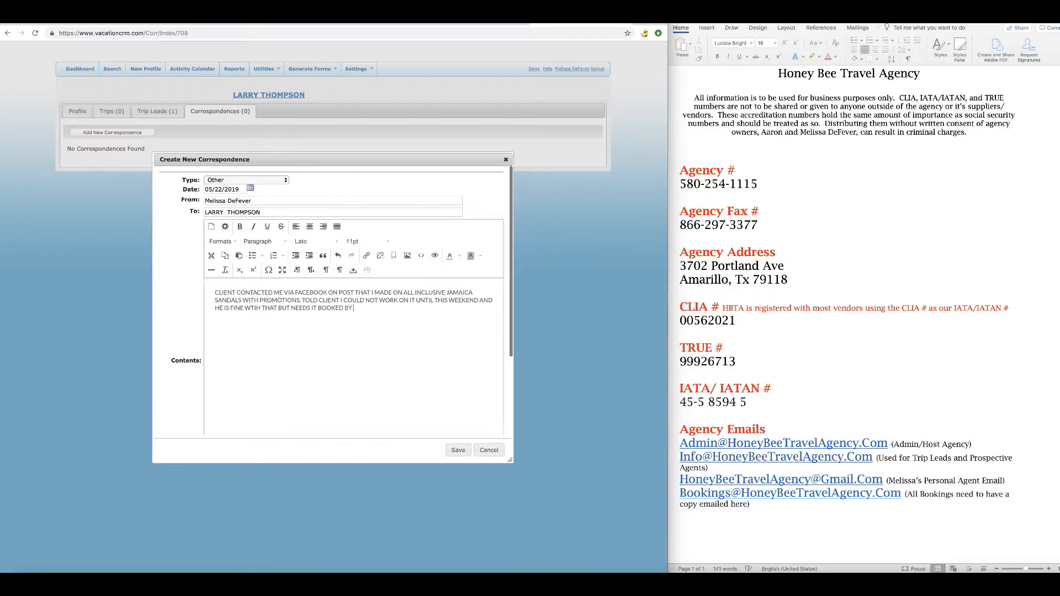
type(" MONDAY AT LATEST")
left_click(458, 450)
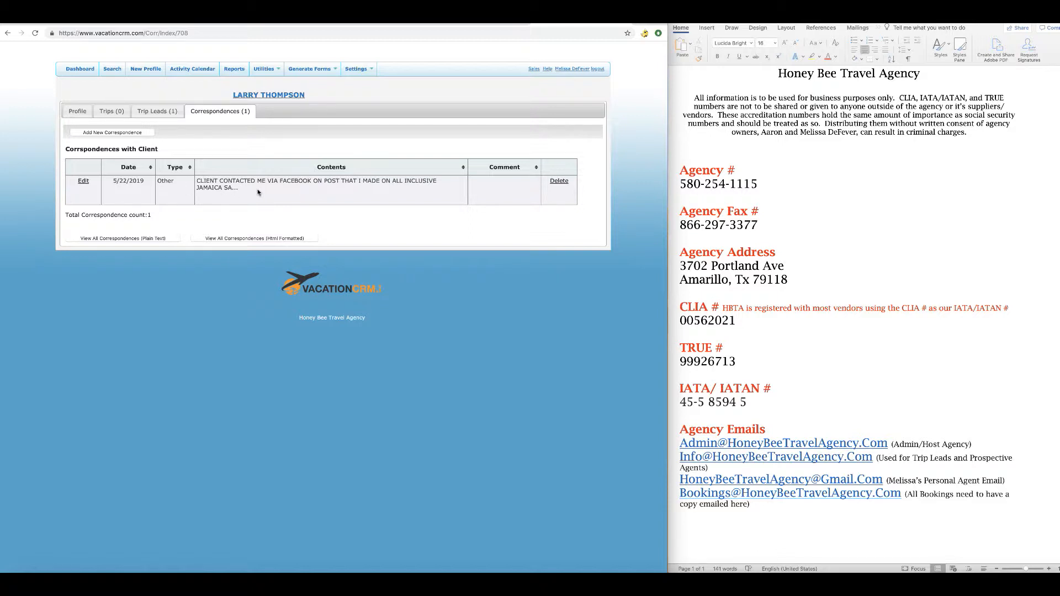
left_click(84, 181)
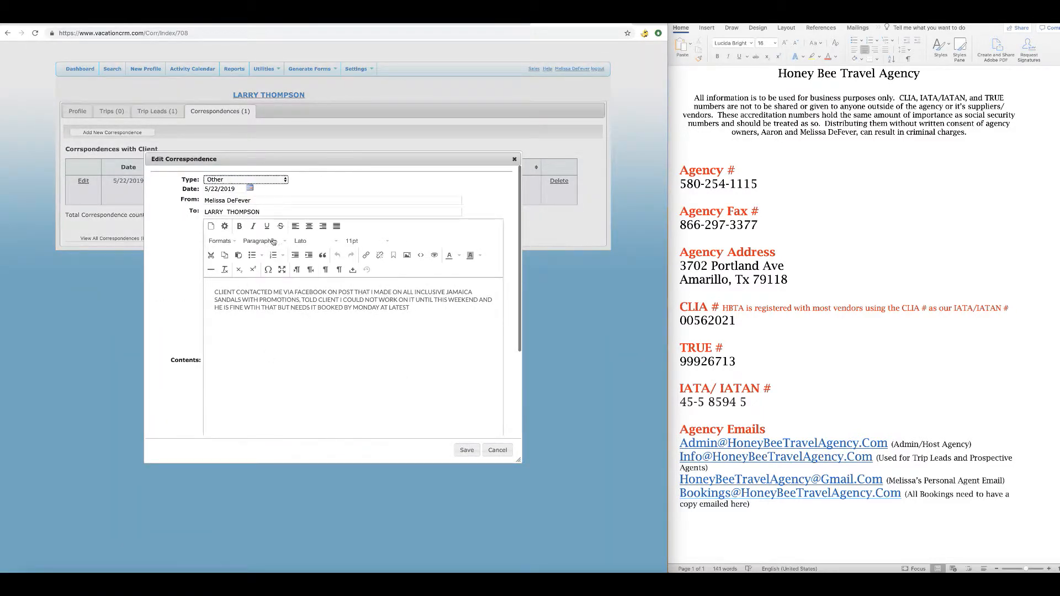
left_click(514, 160)
left_click(140, 239)
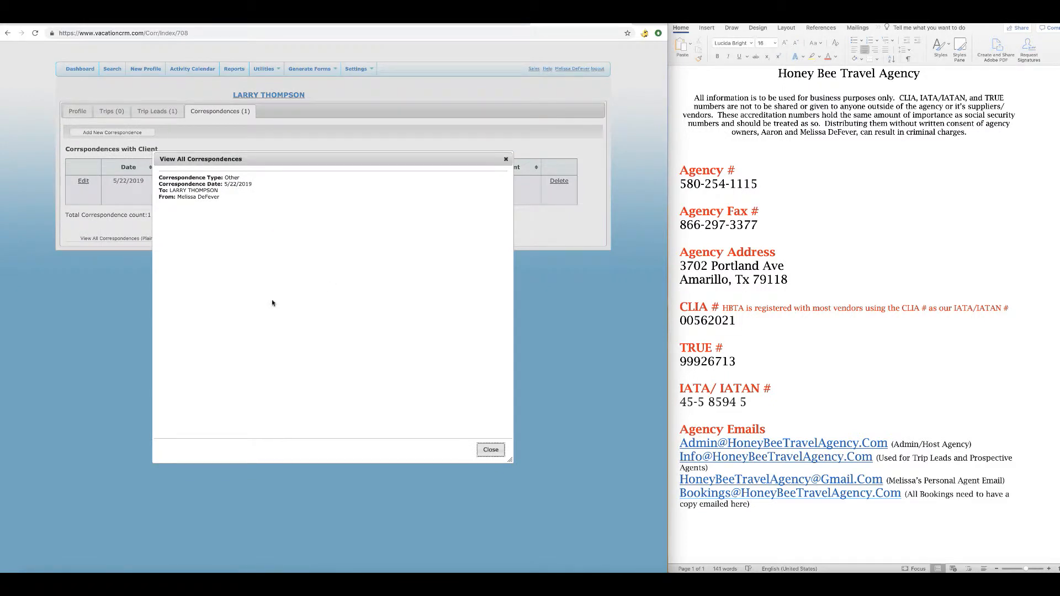
left_click(491, 450)
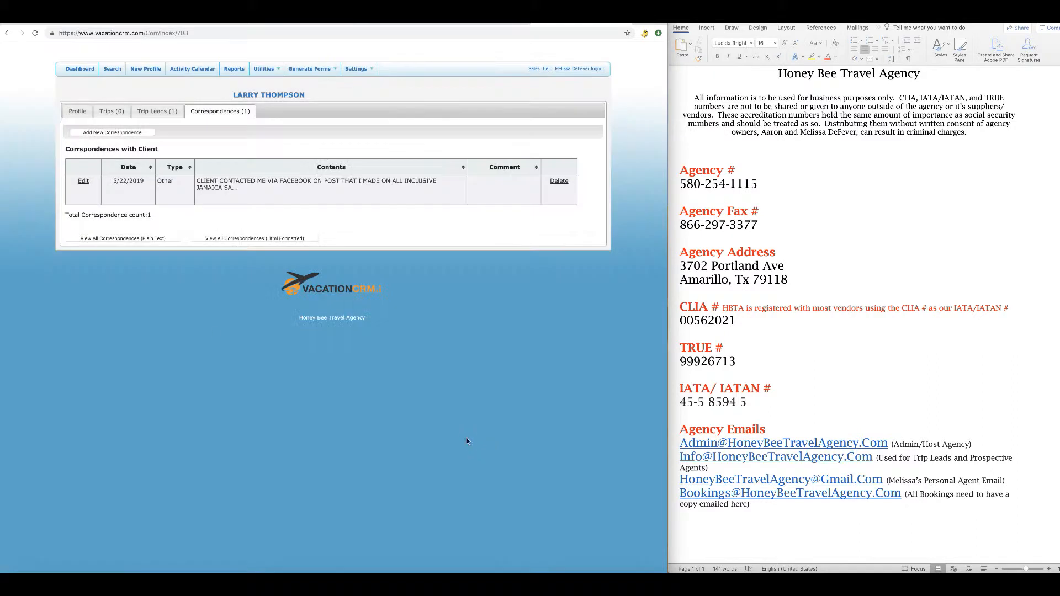
left_click(118, 240)
left_click(505, 160)
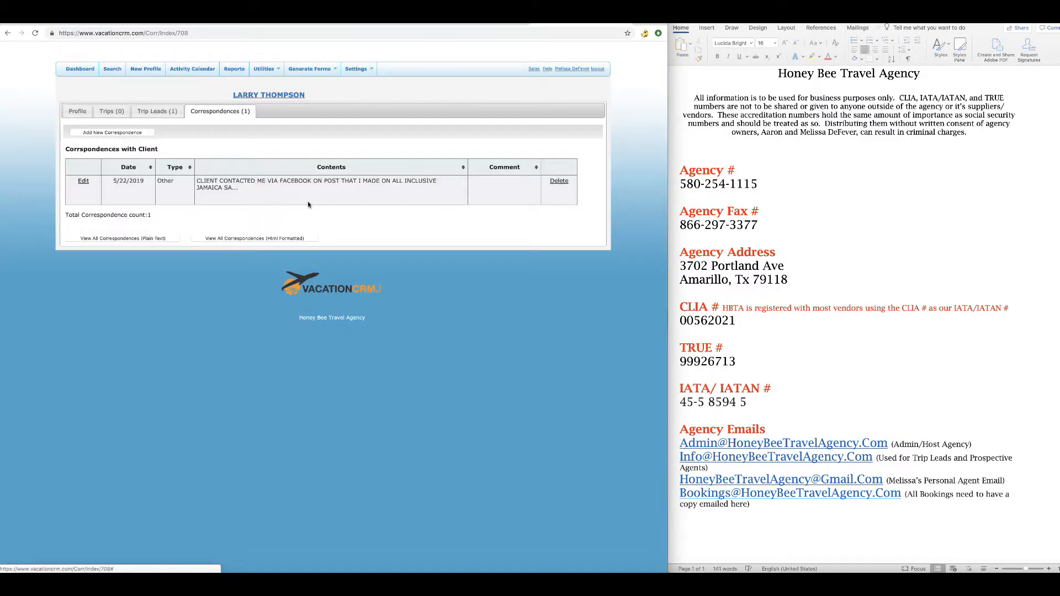
left_click(275, 239)
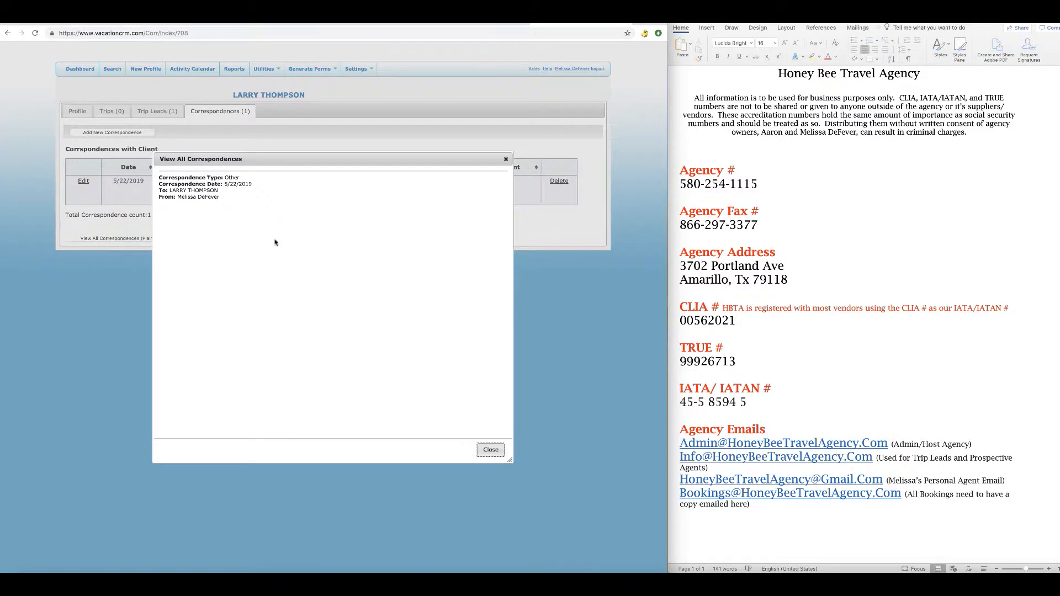
left_click(505, 159)
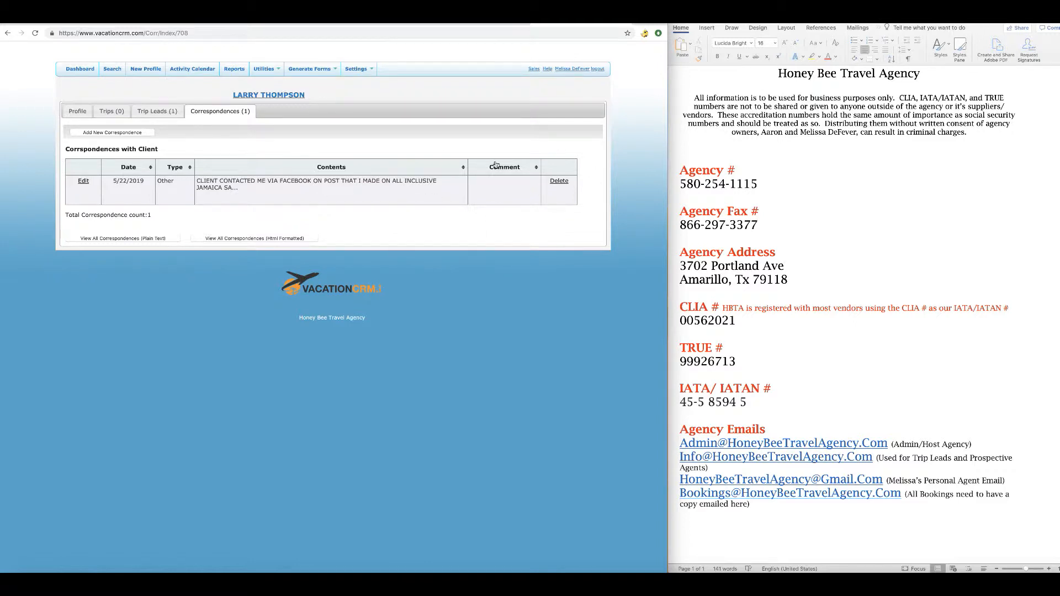
left_click(163, 113)
left_click(214, 119)
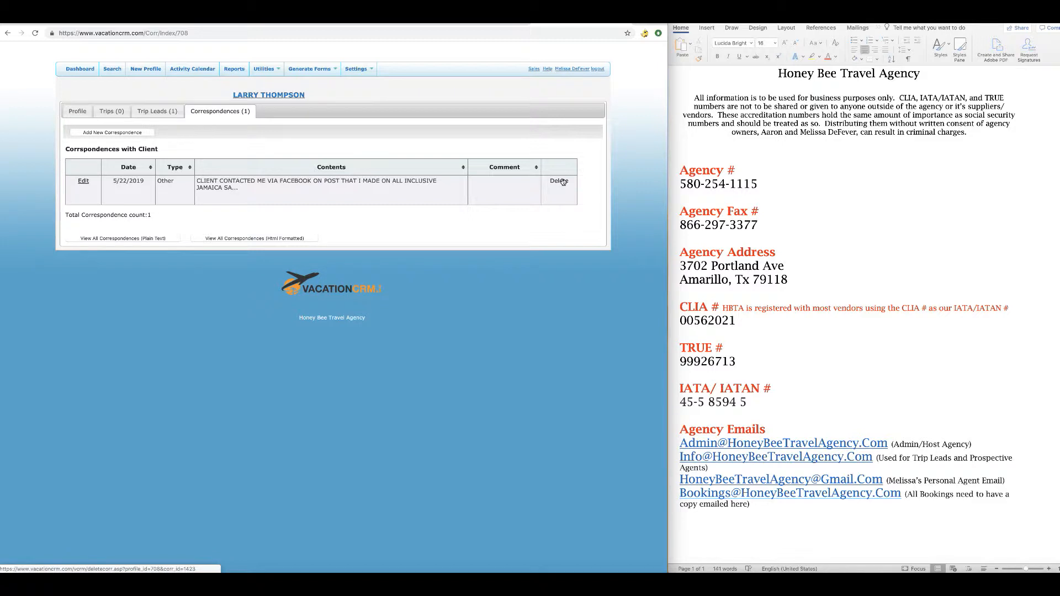
left_click(163, 240)
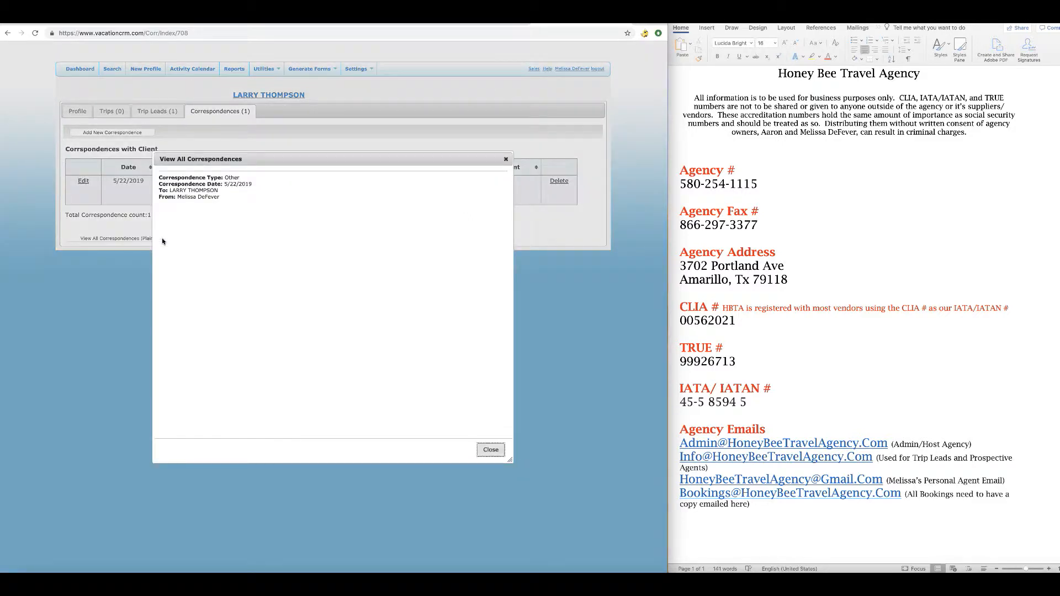
left_click(505, 160)
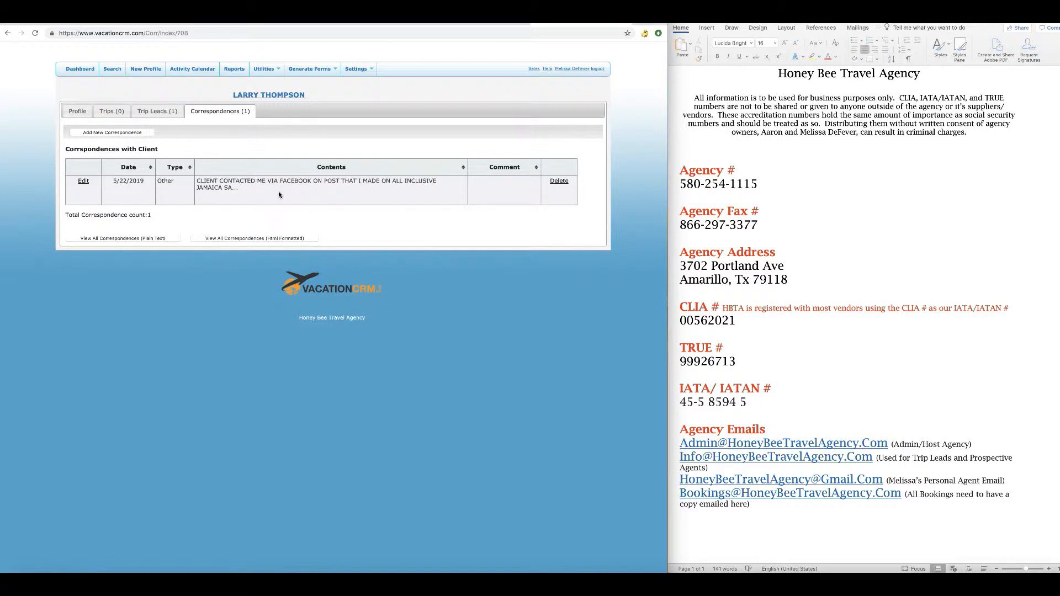
Copy the Primary Email from the client's profile and switch to the Gmail tab.
left_click(78, 112)
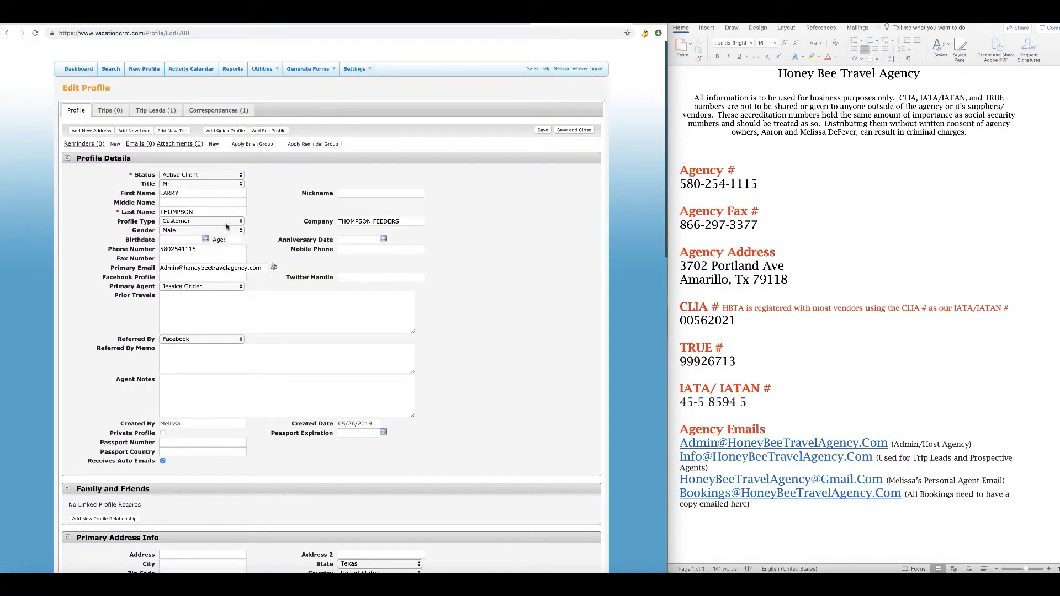
left_click(262, 270)
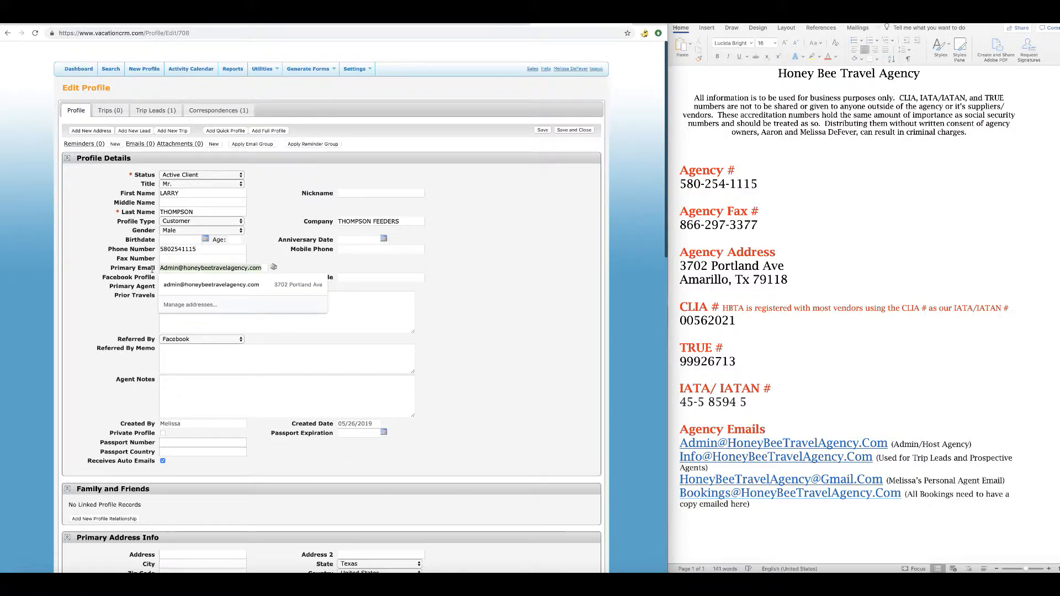
right_click(173, 270)
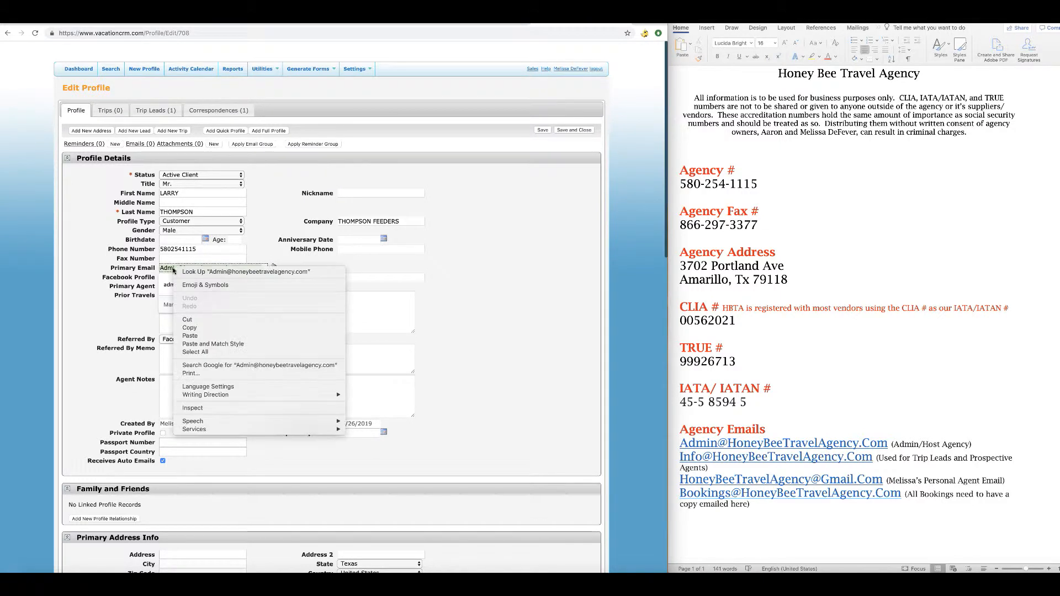
left_click(213, 330)
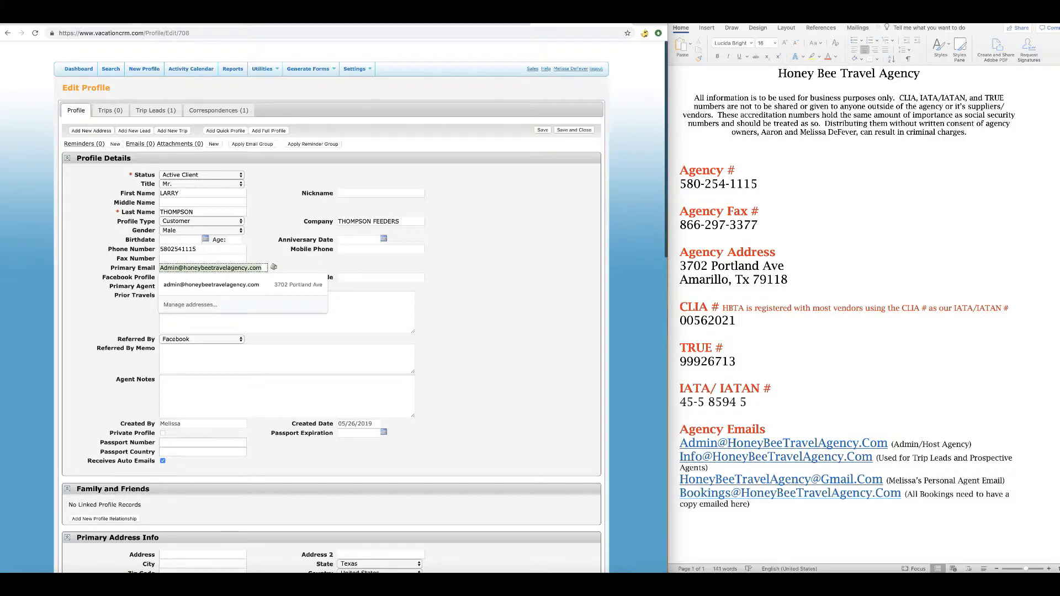
left_click(182, 24)
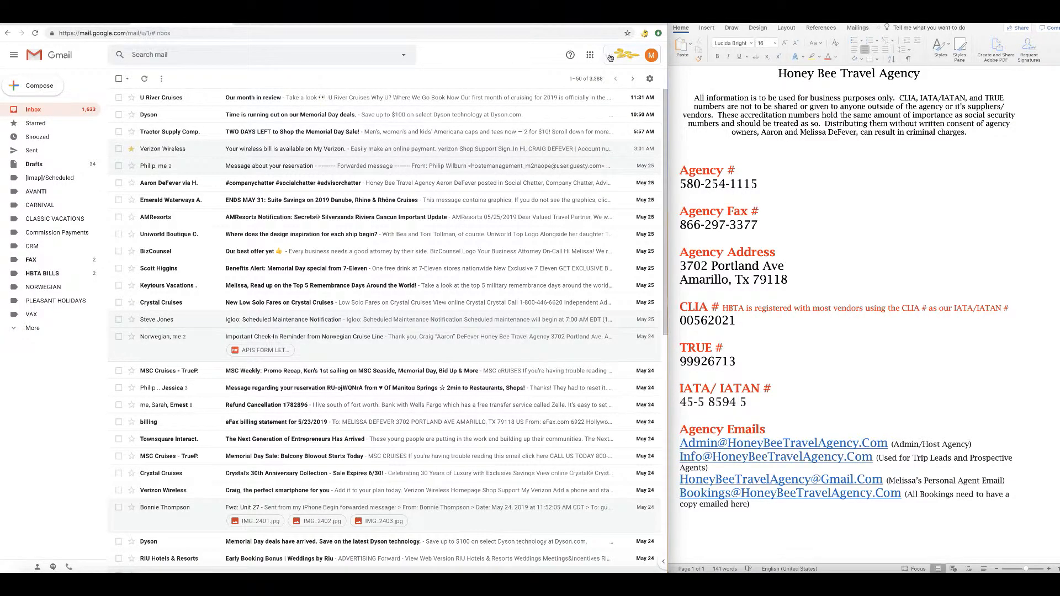
Switch Gmail to the agency's default account and start a blank new message.
left_click(653, 56)
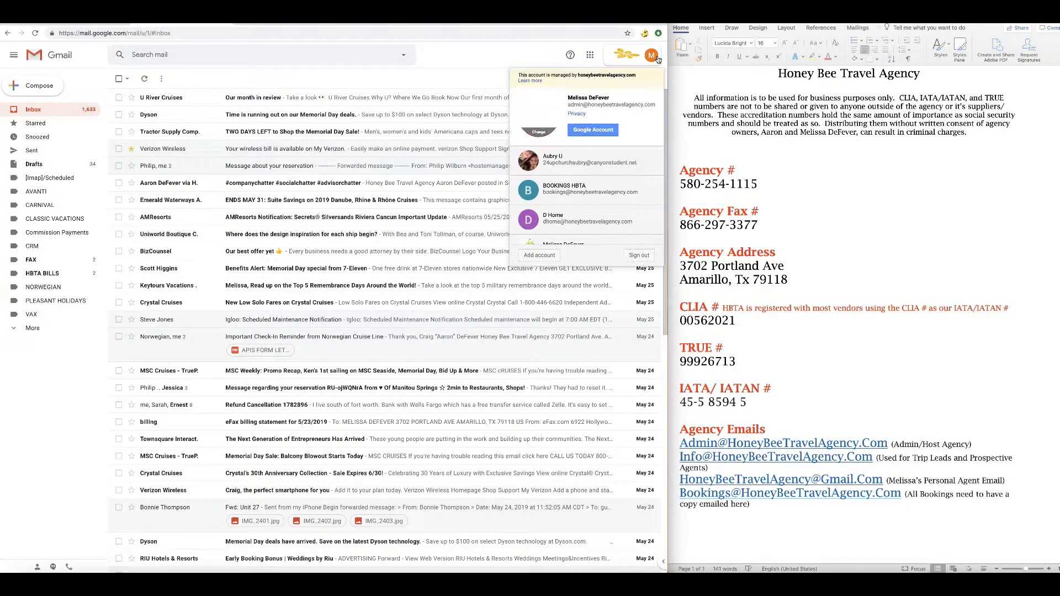
scroll(585, 207, "down", 1)
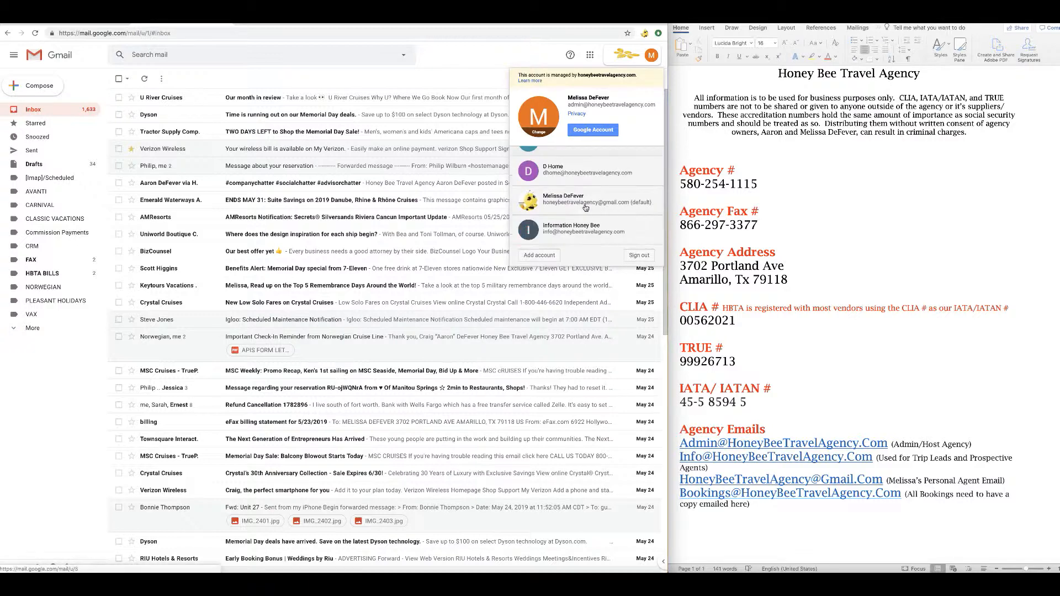
left_click(585, 207)
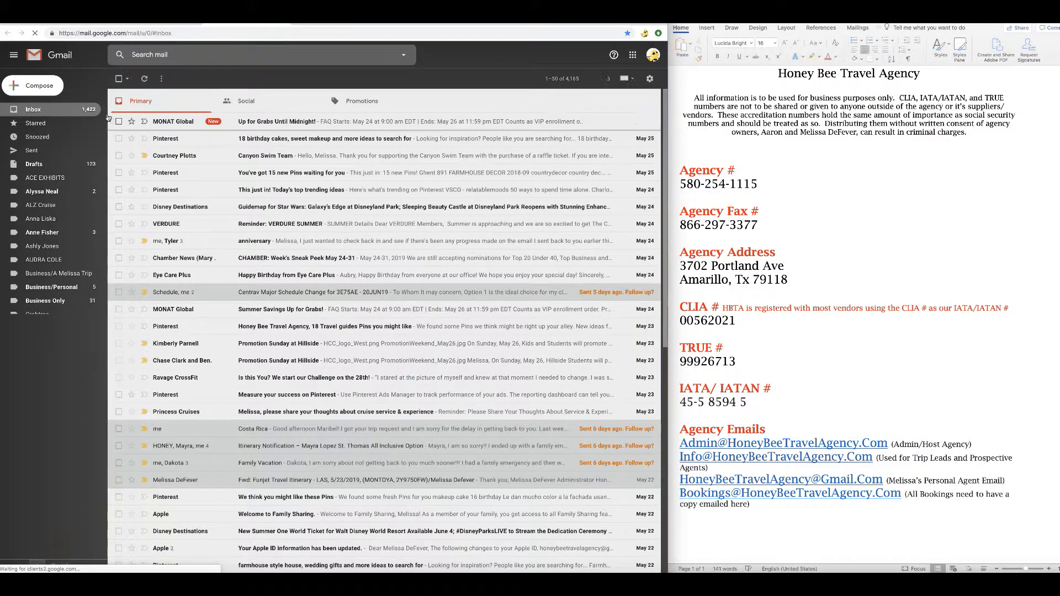
left_click(35, 92)
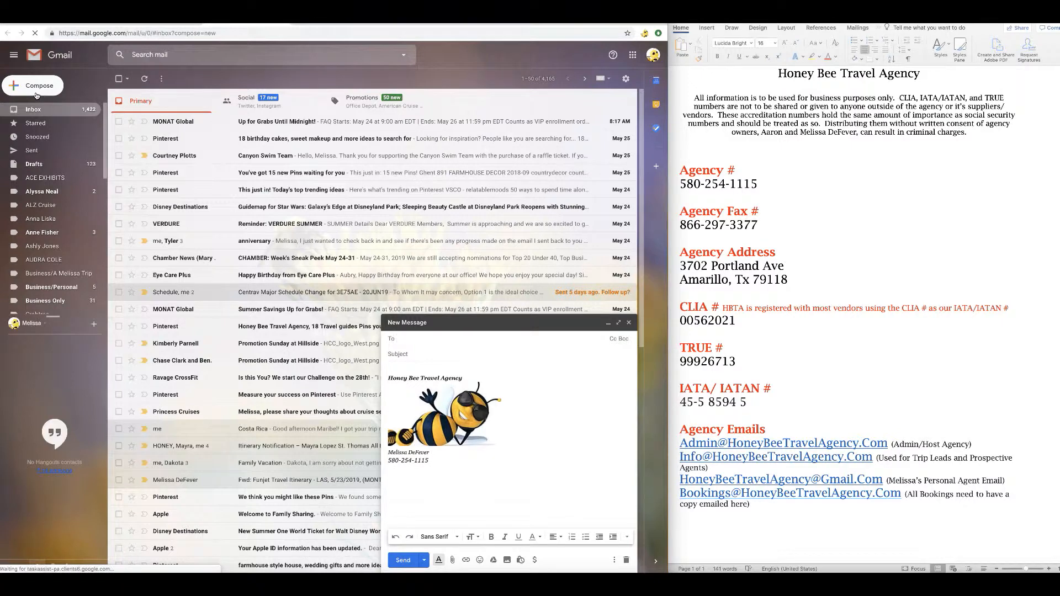
Add the agency admin address, saved as a contact, and the CRM HoneyBee address as recipients.
right_click(409, 338)
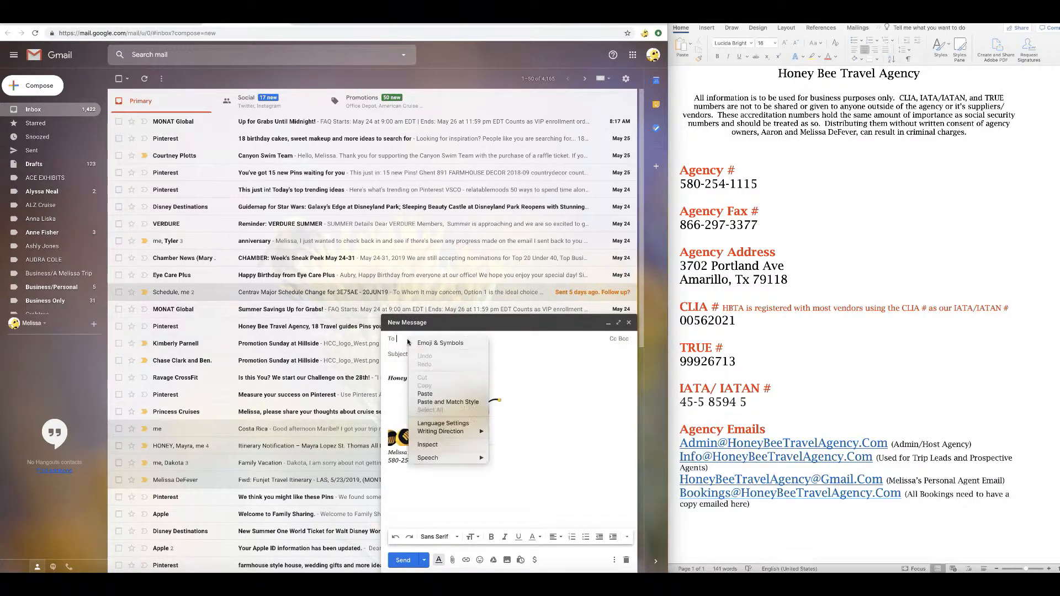
left_click(425, 394)
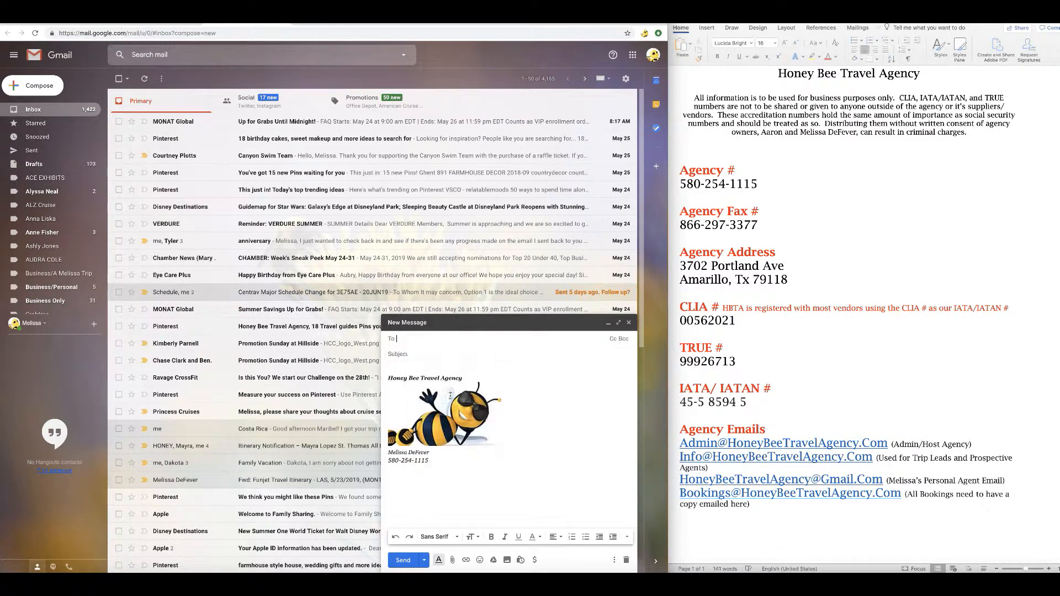
mouse_move(453, 339)
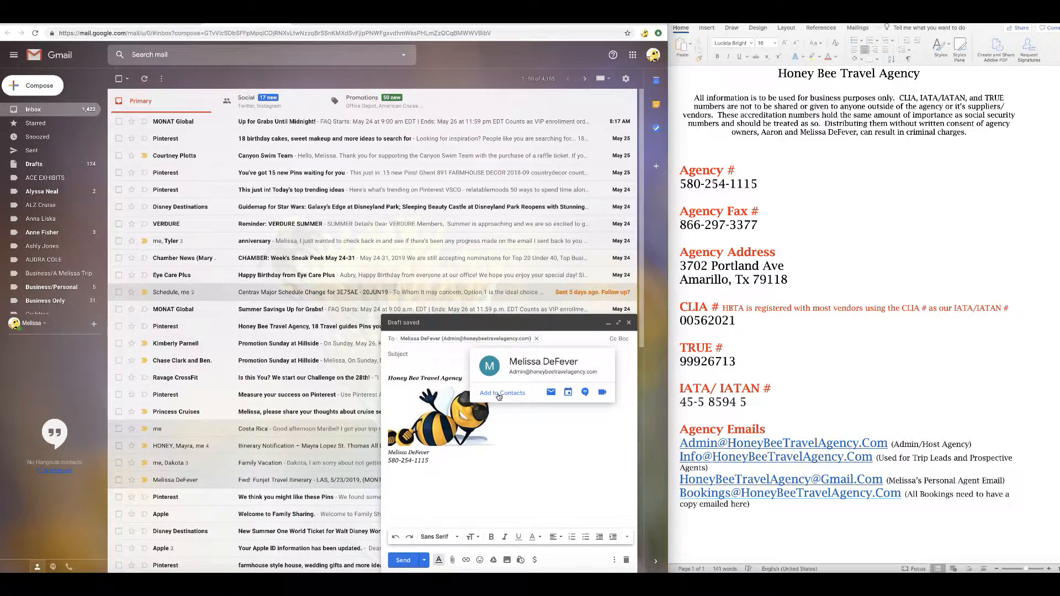
left_click(499, 393)
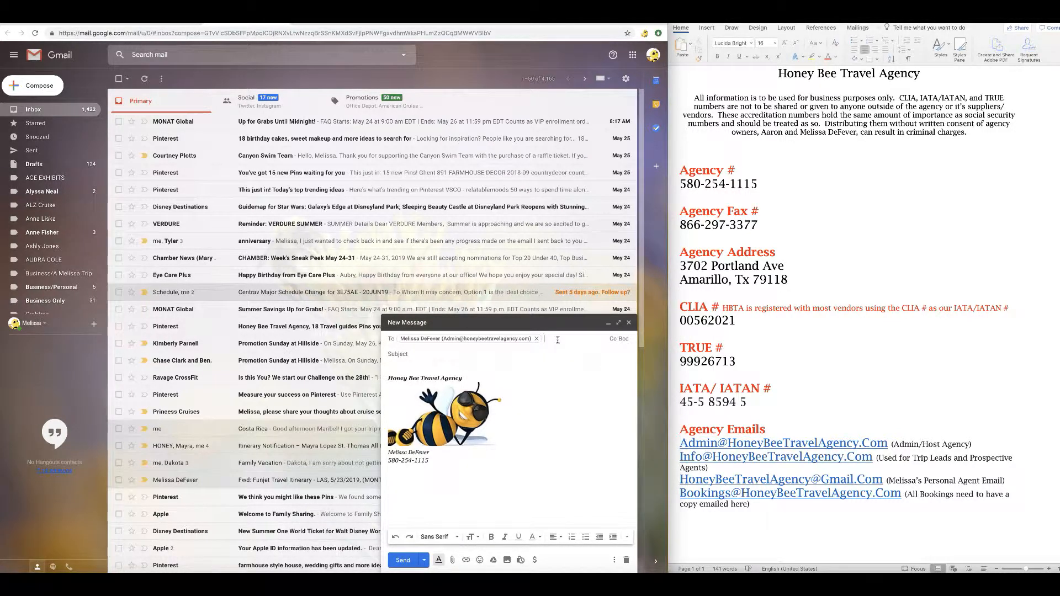
type("HON")
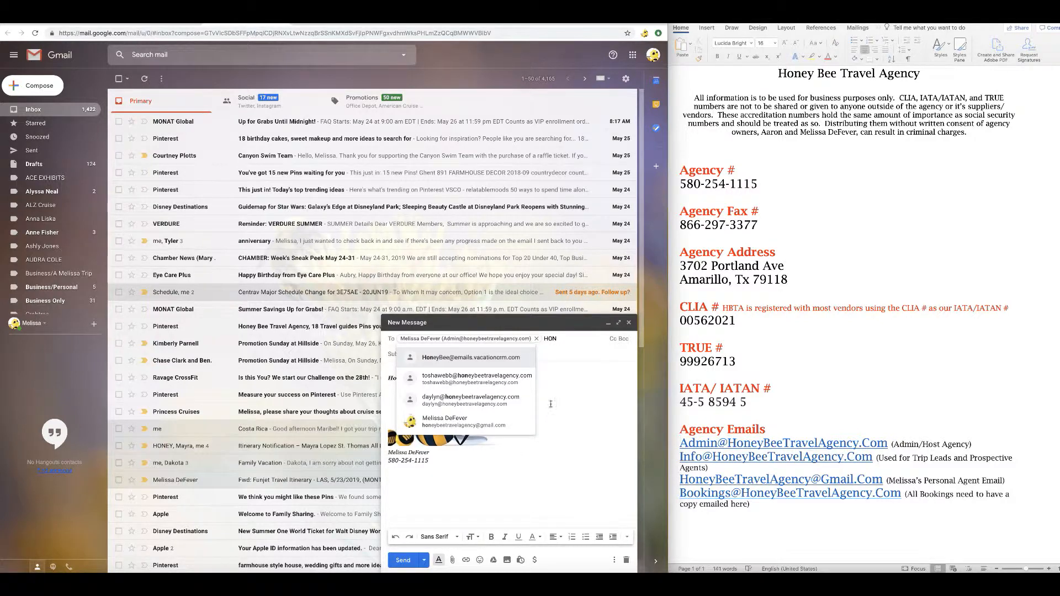
left_click(517, 360)
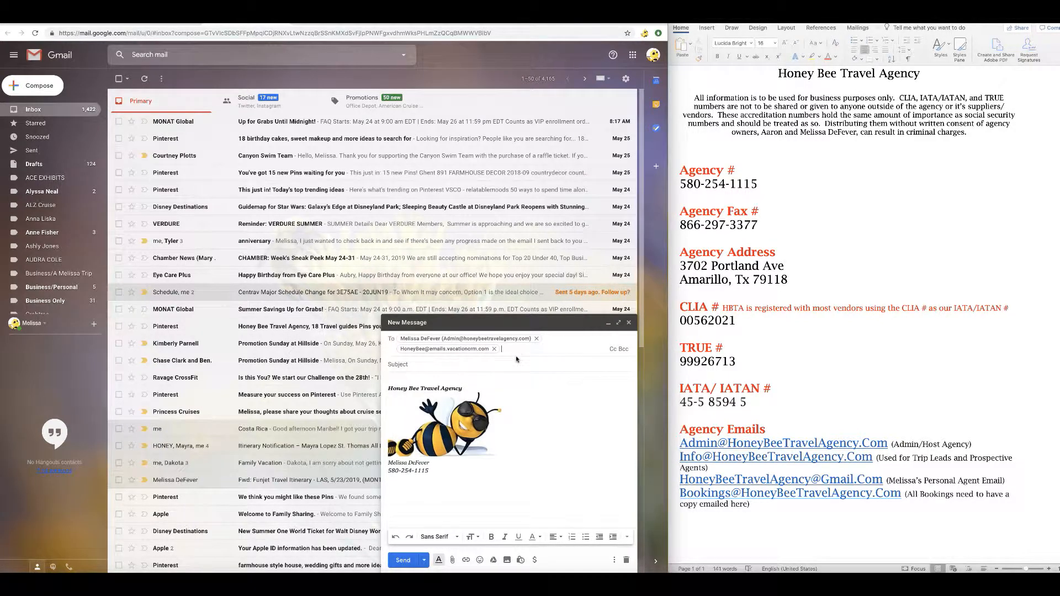
Enter the subject 'MOCK!!!! JAMAICA ANNIVERSARY' and place the cursor above the signature.
left_click(432, 367)
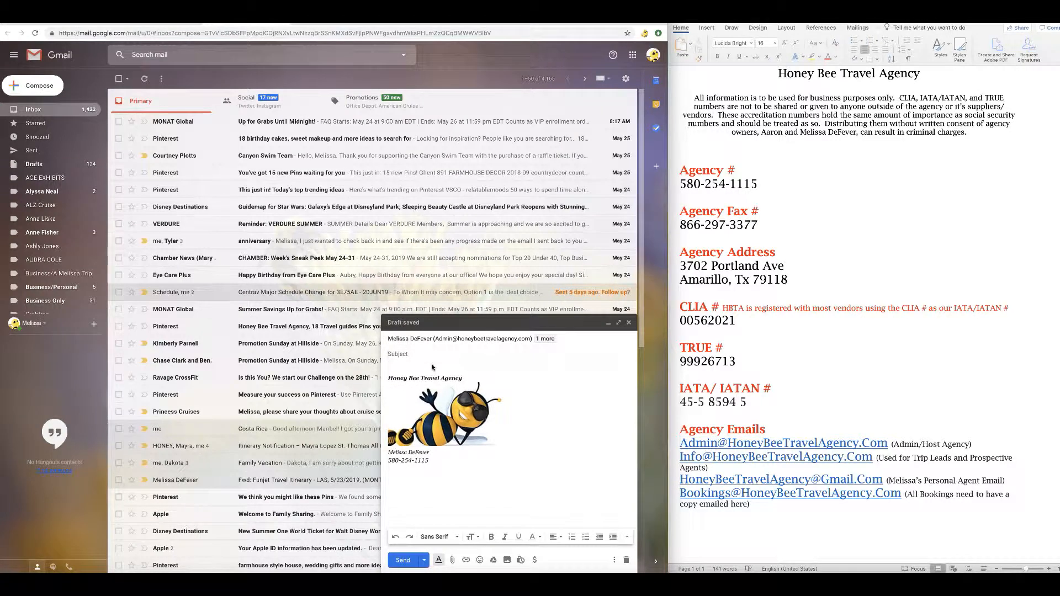
type("JAMAICA ANNIVERSARY")
key("Return")
key("Return")
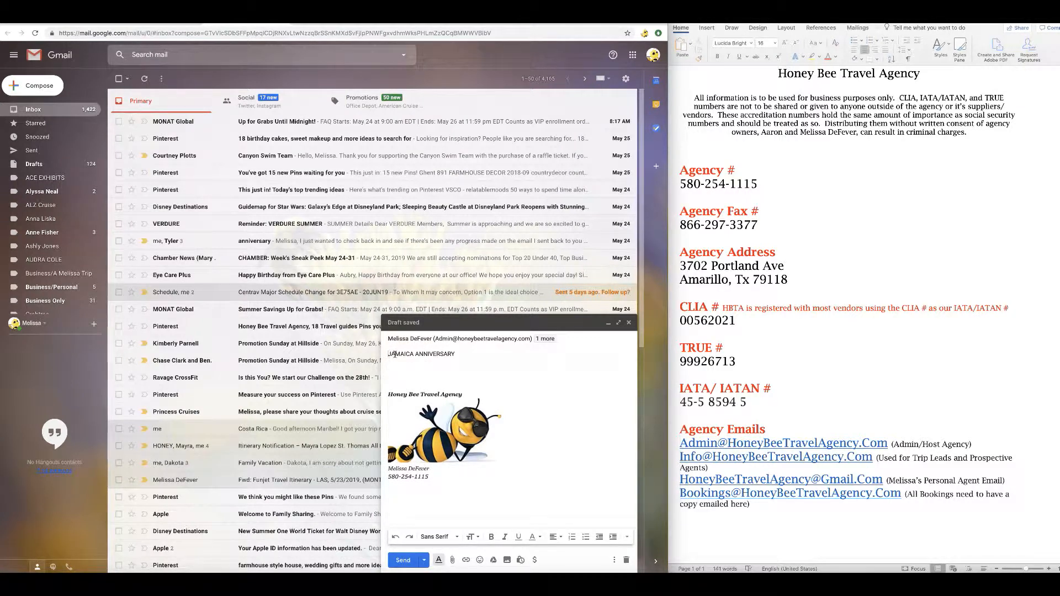
type("MOCK!!!!")
left_click(399, 372)
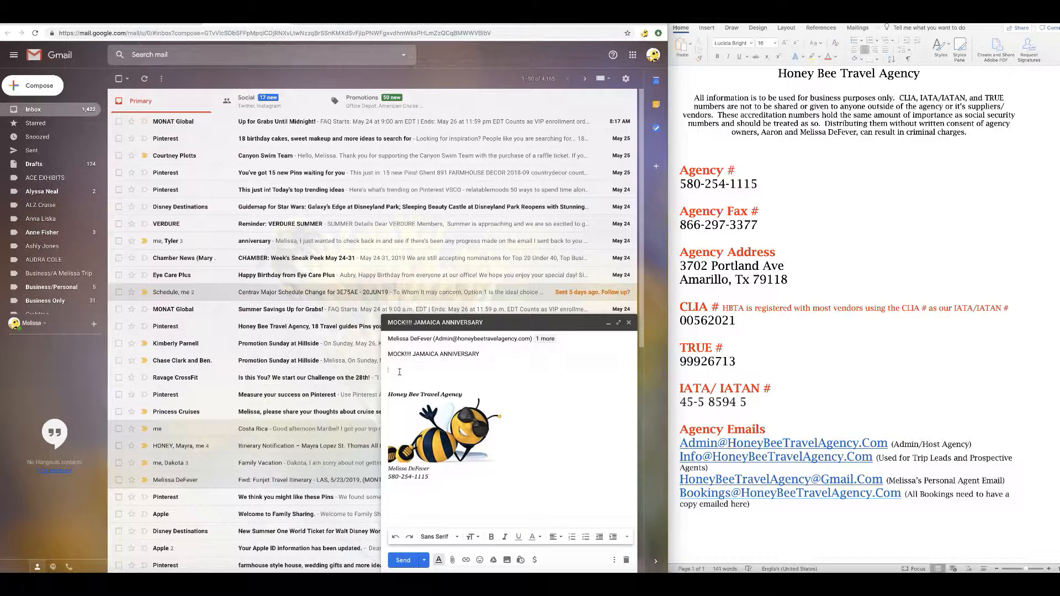
Greet the client, saying his information is in and there are some questions.
type("Good afternoon Mr. Thompson, got your")
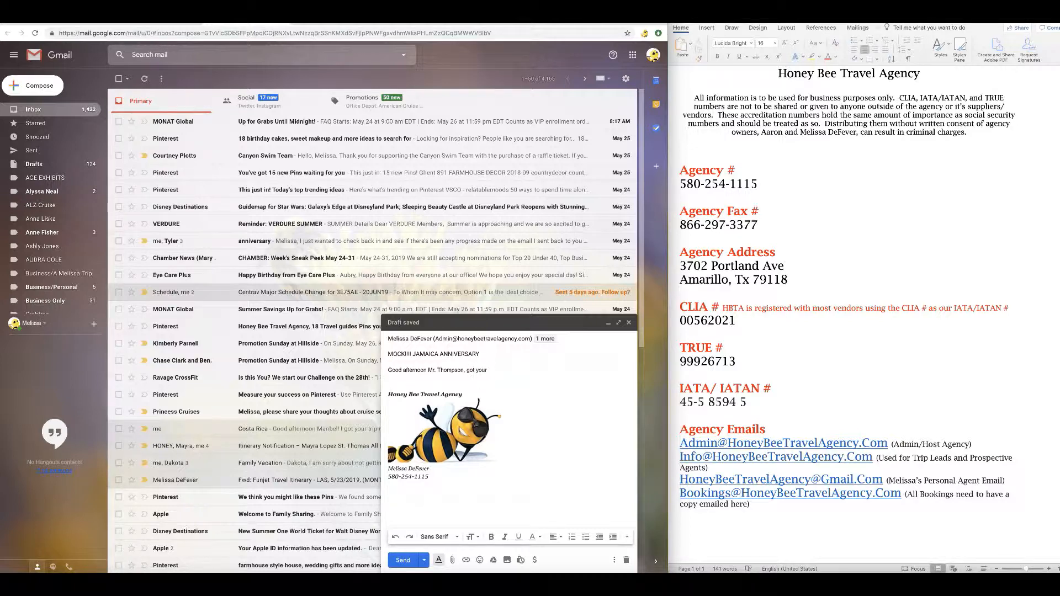
type("information ready to")
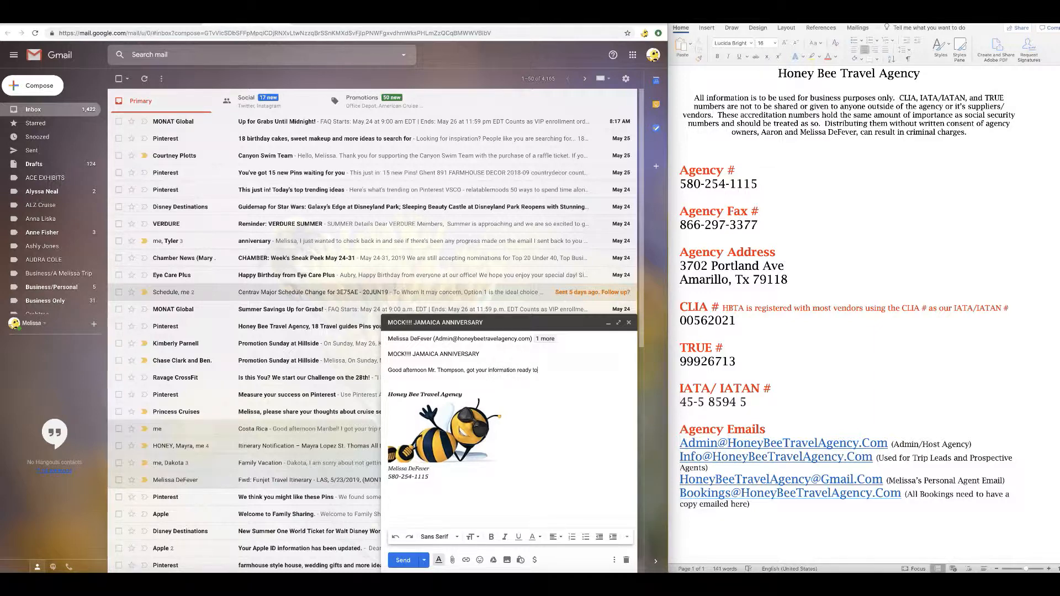
type(" start building some options for you but ")
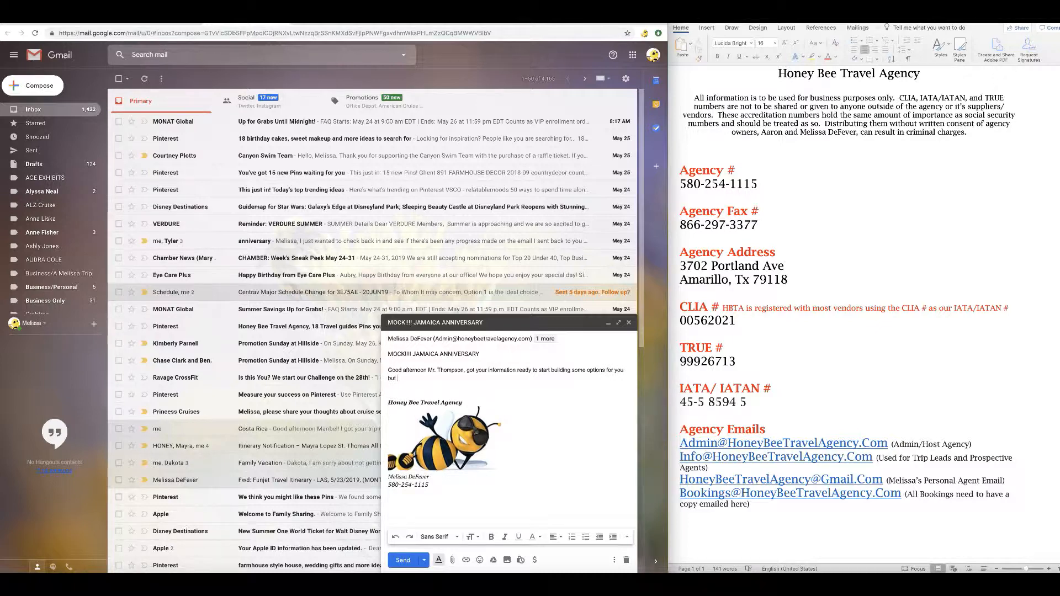
type("I have some")
key("Tab")
Ask about passports and expiry dates, requesting pictures to file and promising expiration notices.
type("Whya")
key("BackSpace")
key("BackSpace")
key("BackSpace")
key("BackSpace")
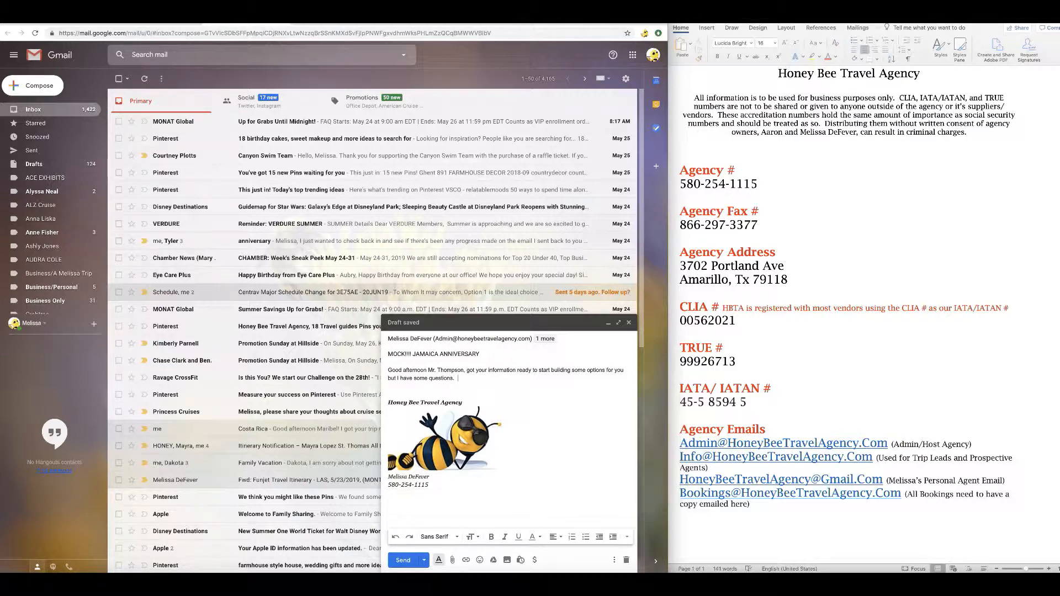
type("Do you have y")
key("BackSpace")
type("passpo")
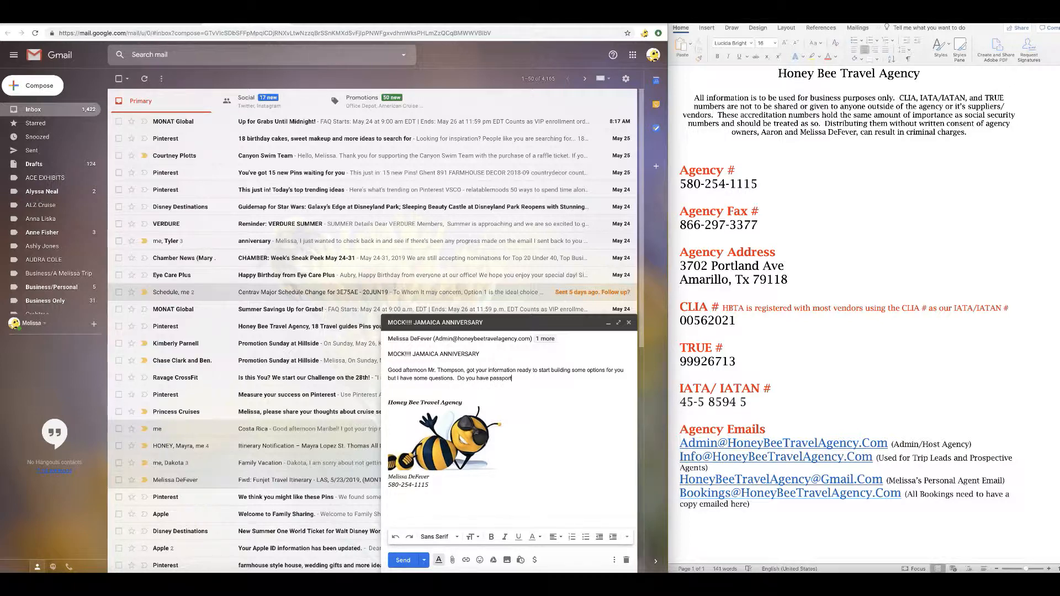
type("rts and if so when do they expire? Can you send me pic")
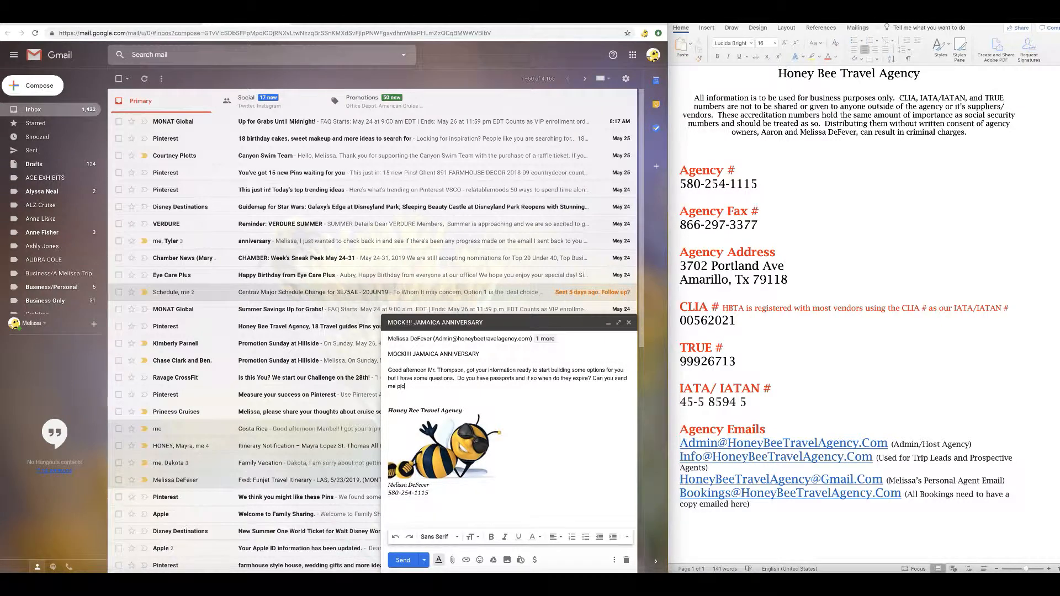
type("tures of those and I can ")
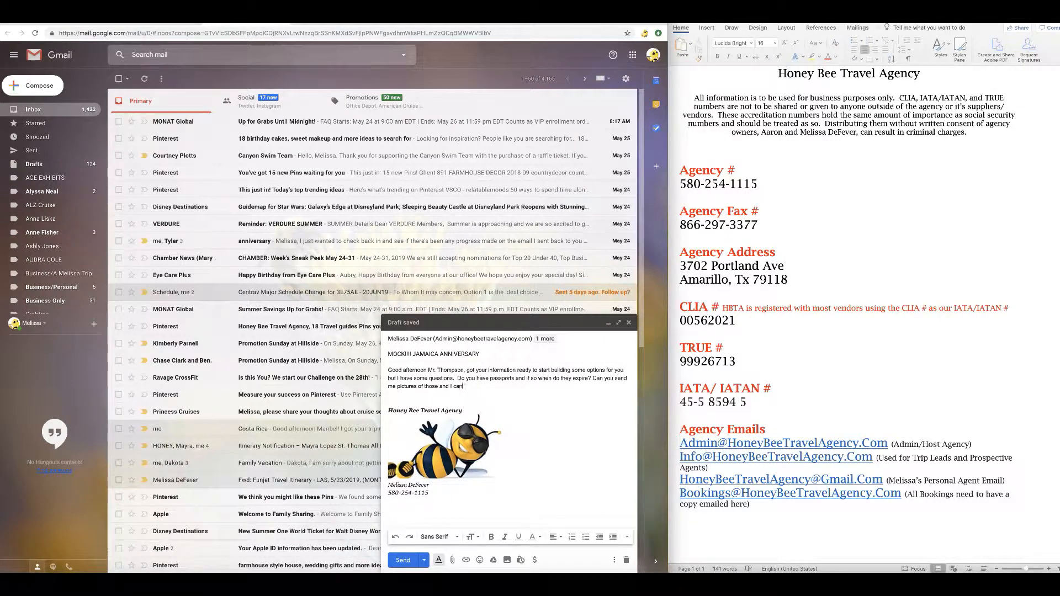
type("put them in your")
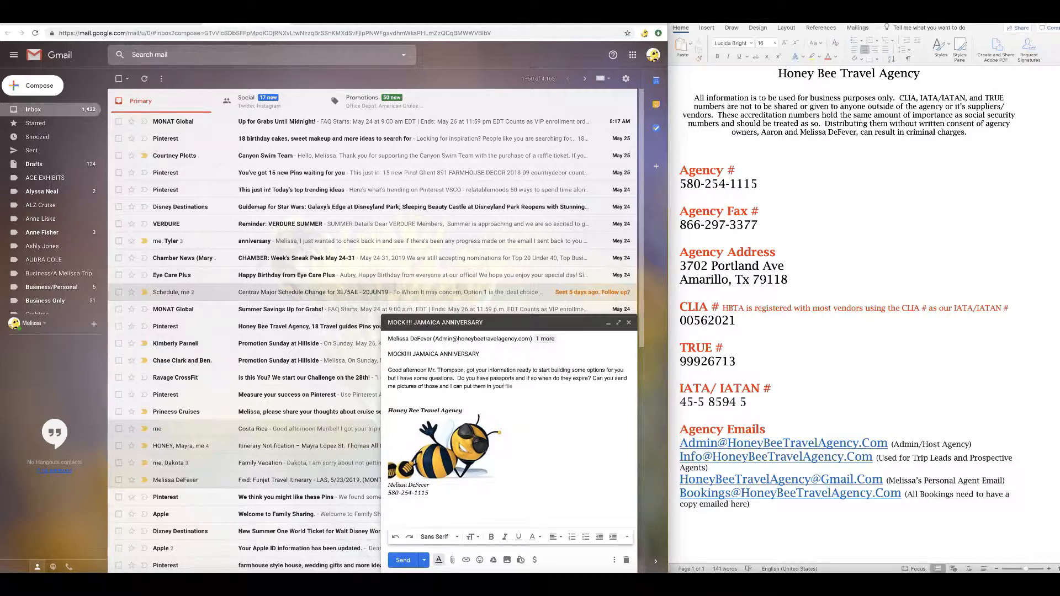
key("Tab")
type("and when you are approaching expiration dates")
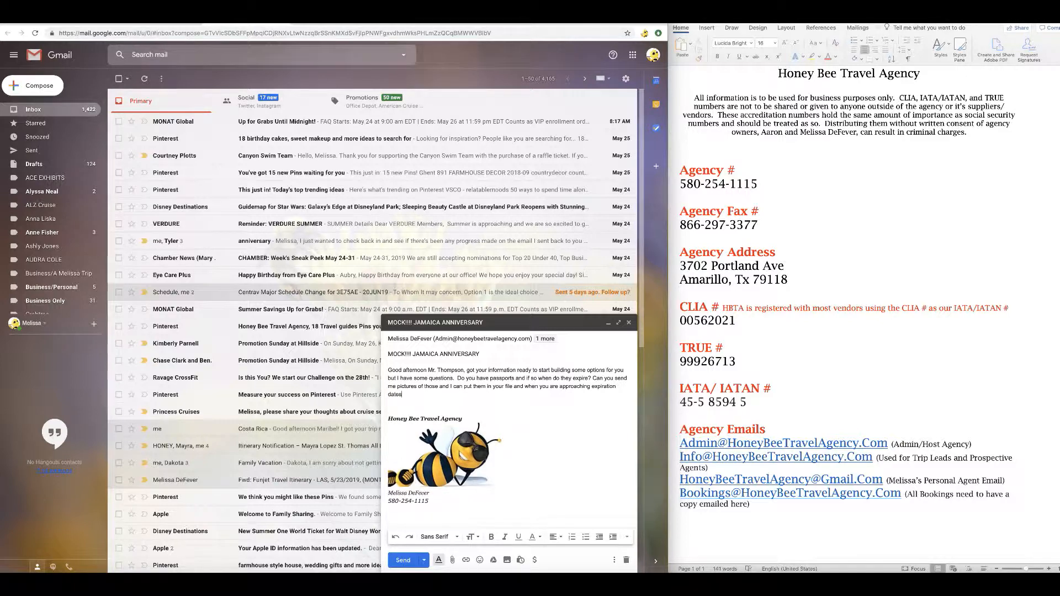
type(", I")
key("BackSpace")
type("we will notify you")
Add a paragraph asking about budget, preferred trip length and the anniversary date.
key("Return")
key("Return")
type("Do you have a budget in m")
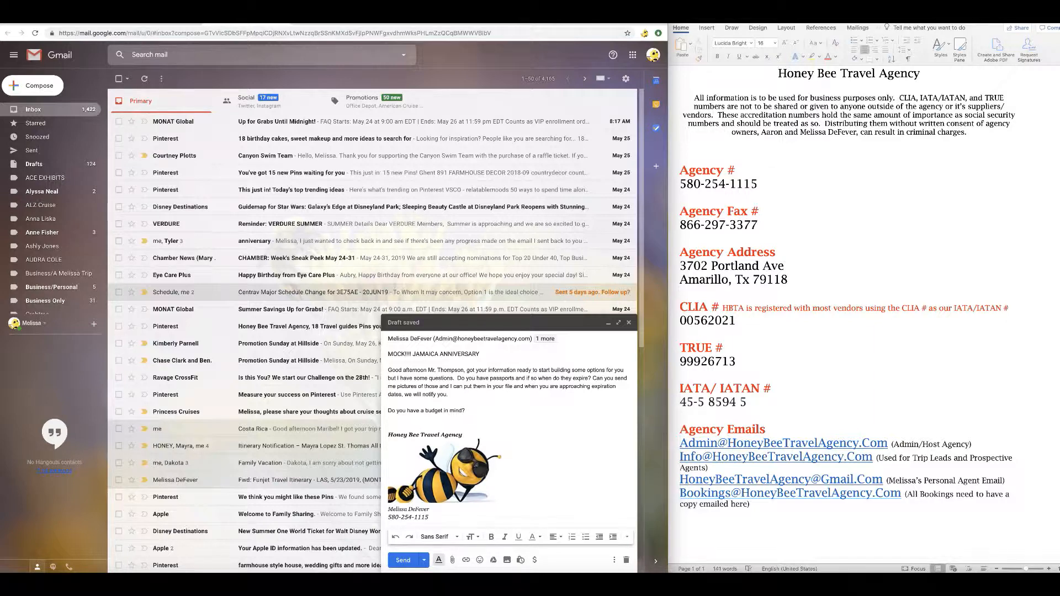
type("Do you know how lo")
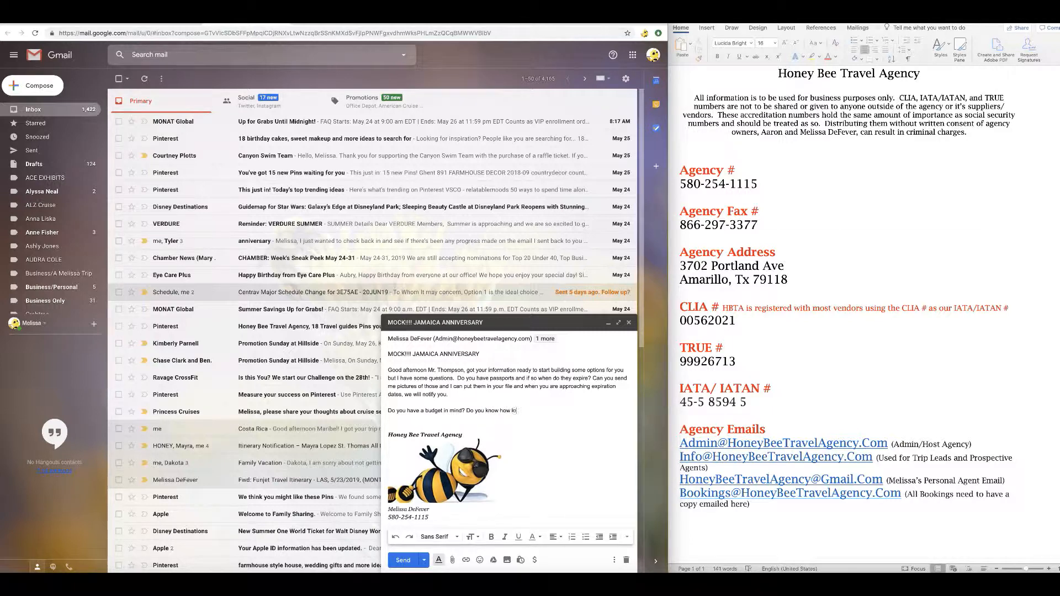
type("ng you would like")
key("Tab")
key("BackSpace")
type("and what is your anniversary date?")
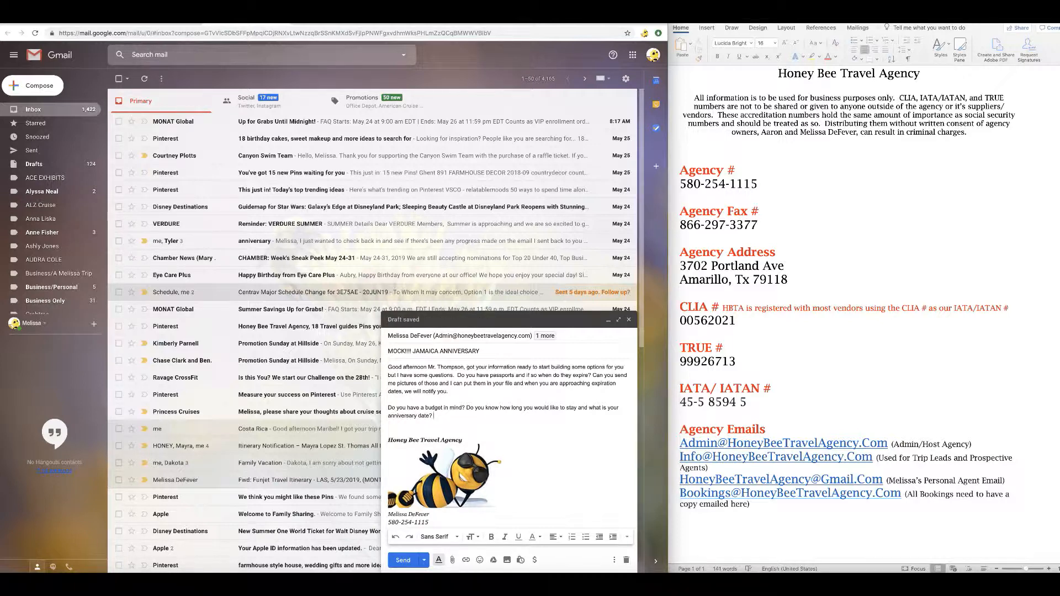
key("Return")
key("Return")
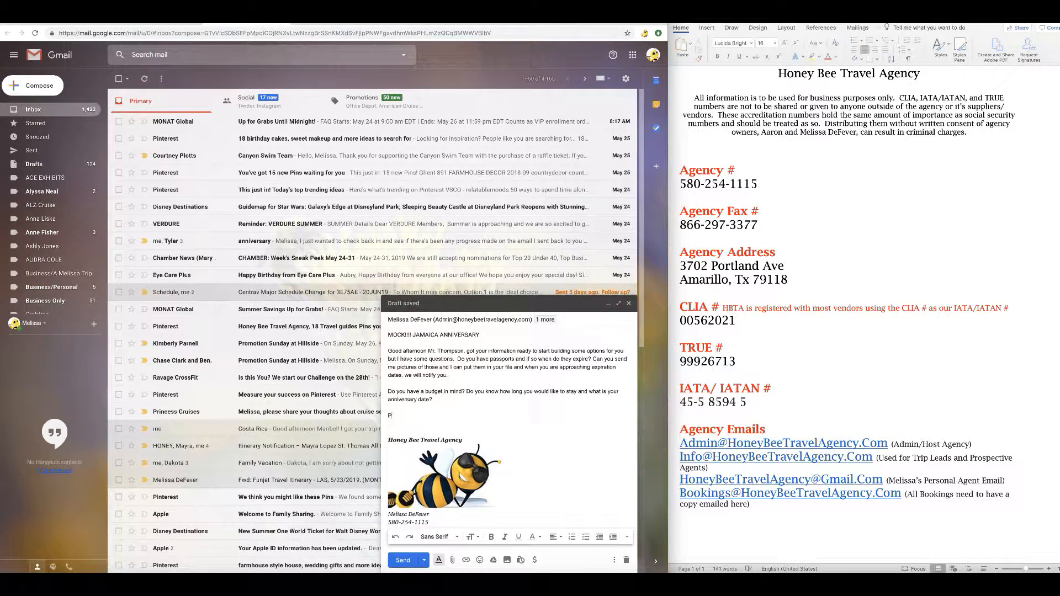
Add a paragraph asking about the couple and their trip interests, e.g. history buffs and architecture.
type("Along with that information")
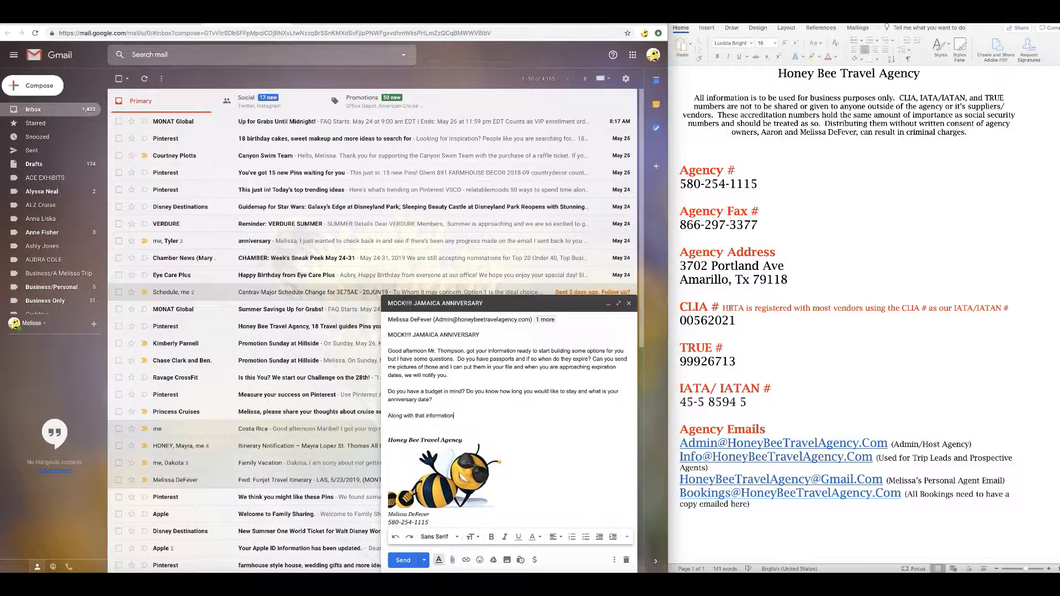
type(", please tell me")
type("about you guys and what you are")
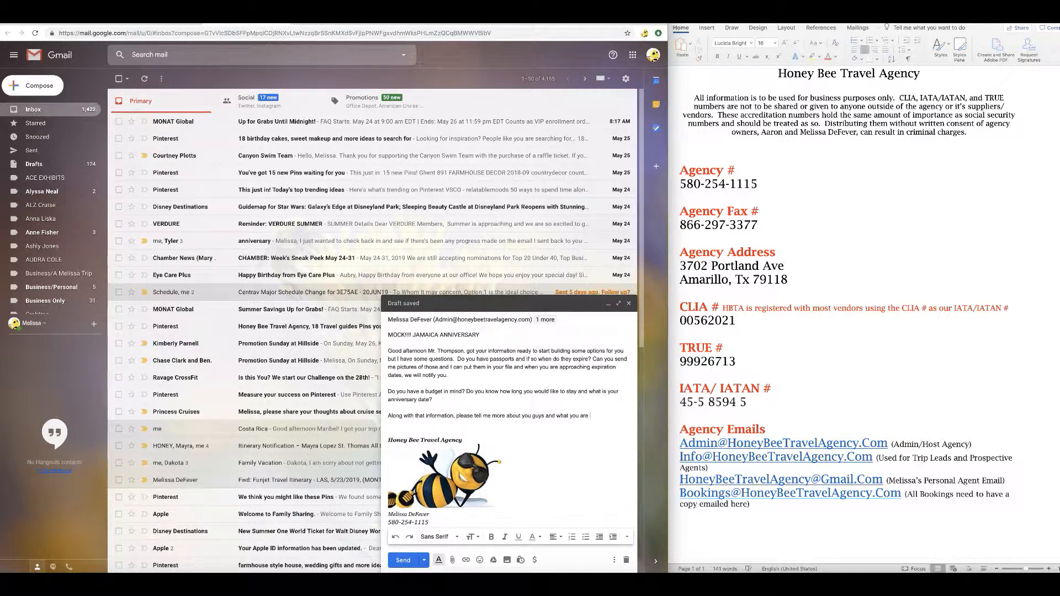
type(" looking for in th")
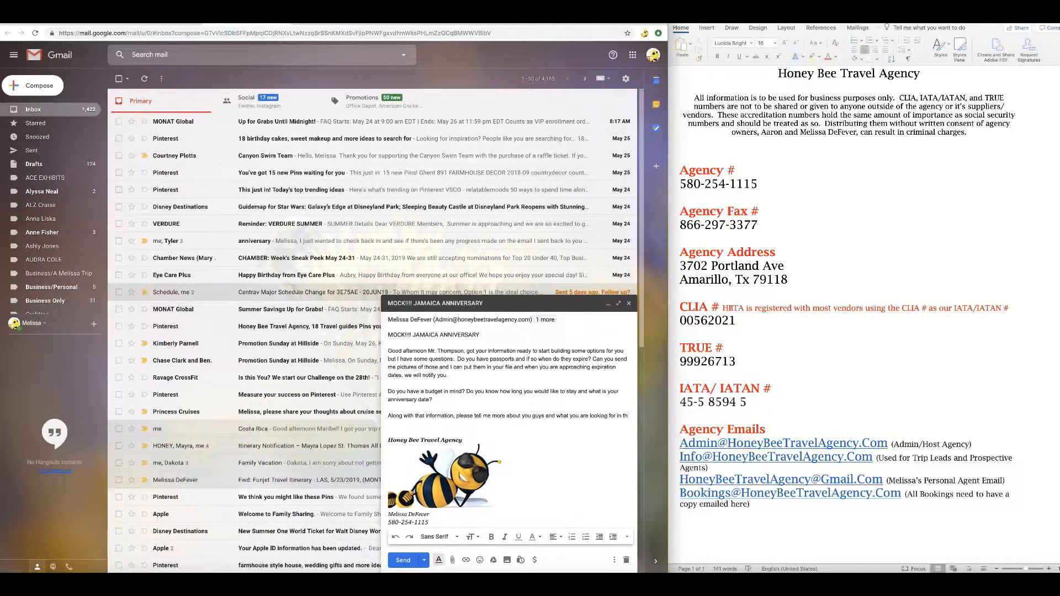
type("is trip.  ARe you")
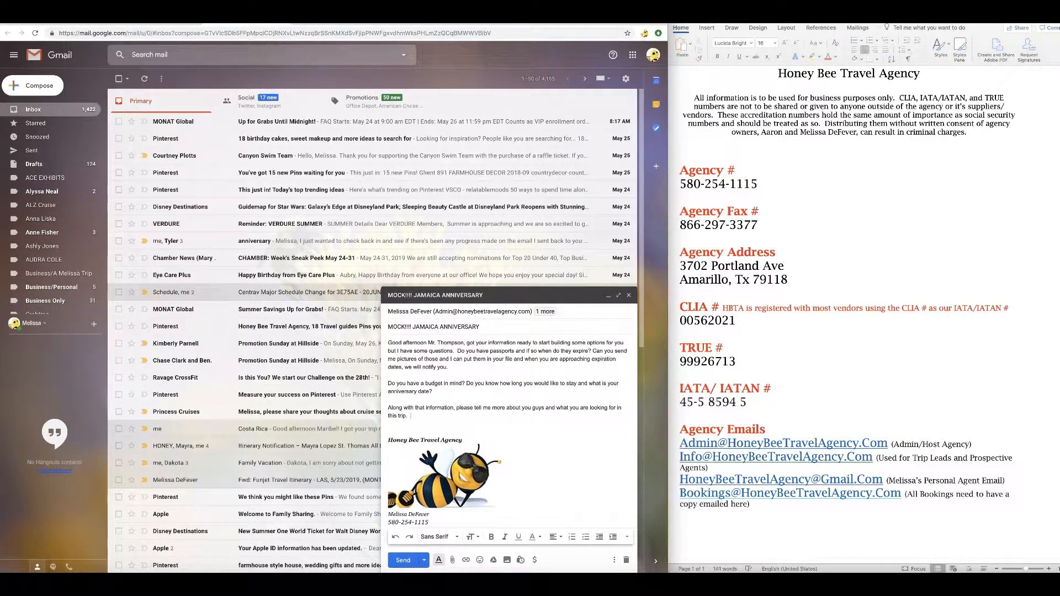
key("BackSpace")
key("BackSpace")
key("BackSpace")
key("BackSpace")
key("BackSpace")
type("e you")
key("BackSpace")
key("BackSpace")
type("This will help me build packages unique to you beca")
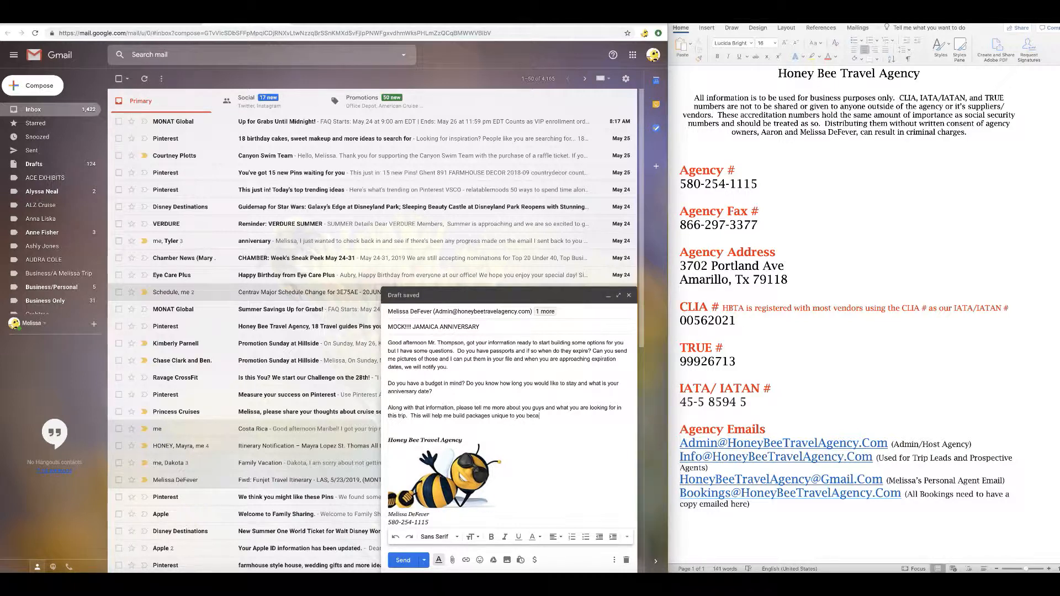
type("use there may ba")
type(" something that only")
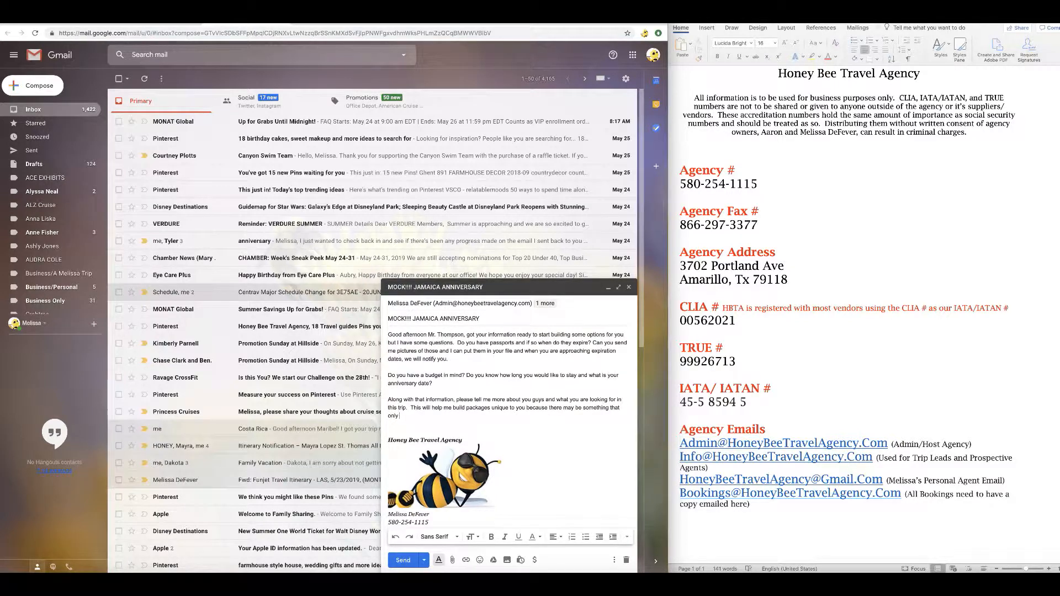
type(" you and your wife would be interested in")
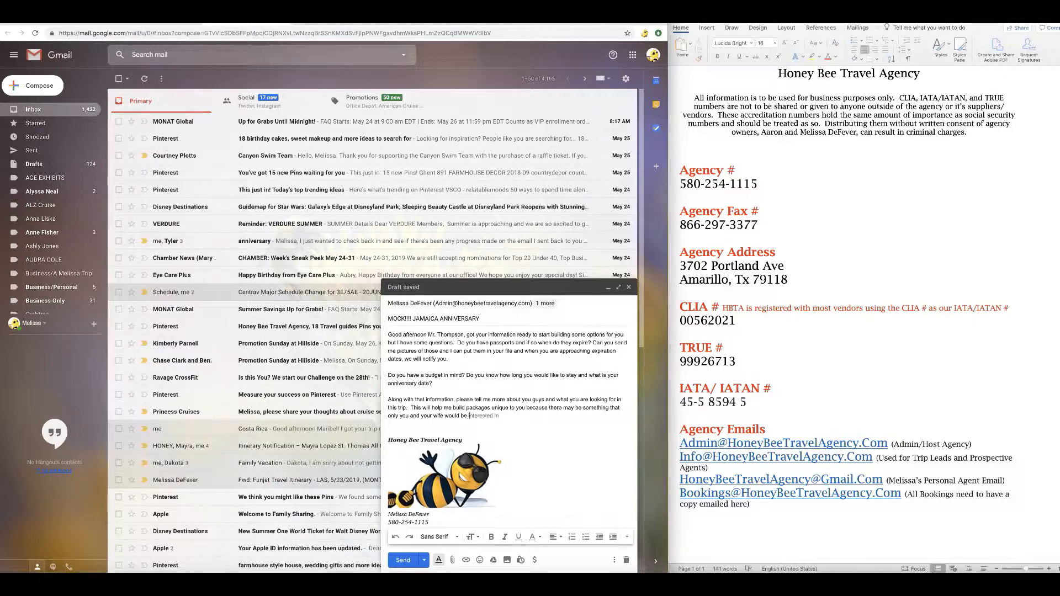
type(" that I would never include in a")
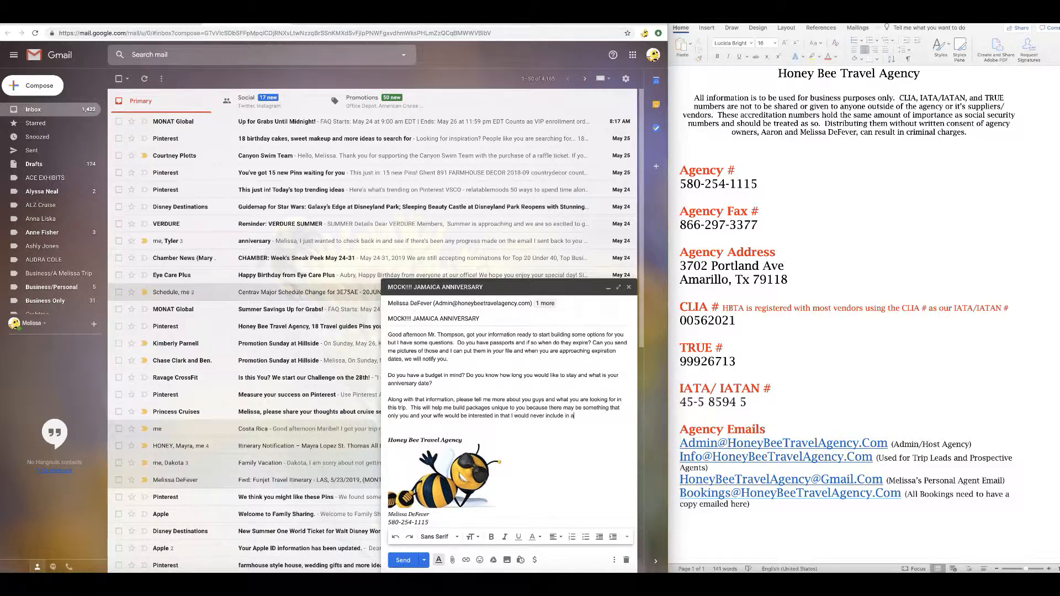
type("ny of my other packages")
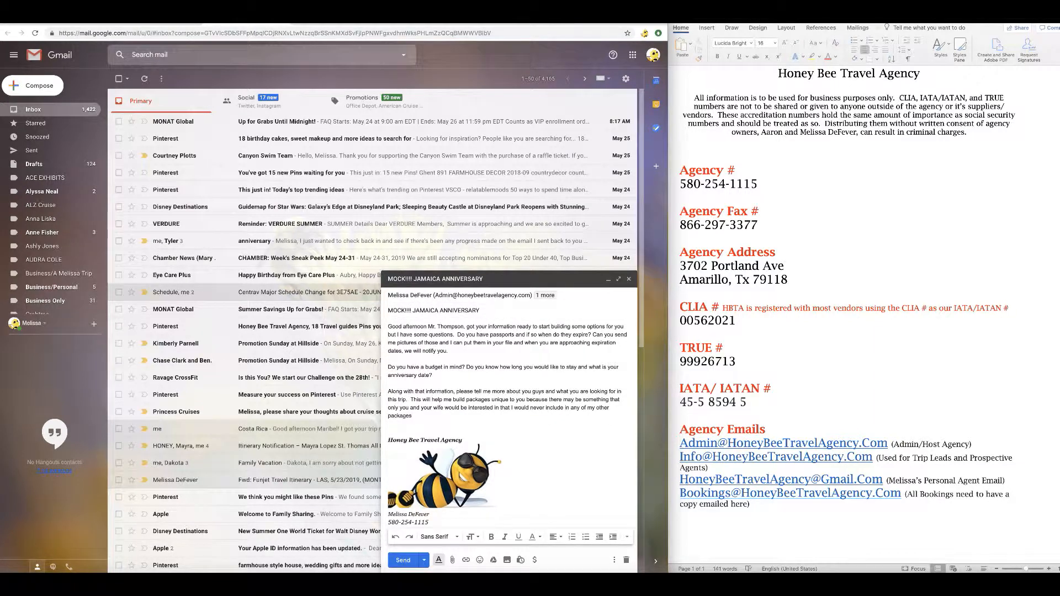
type(". History buffs, arch")
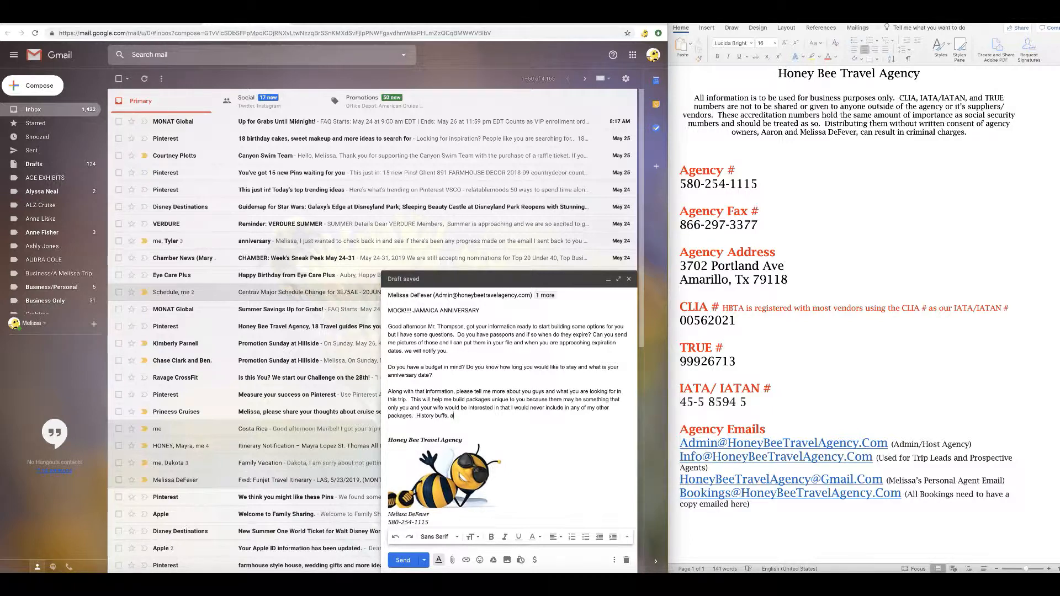
type("c")
type("itecth")
type("ure,")
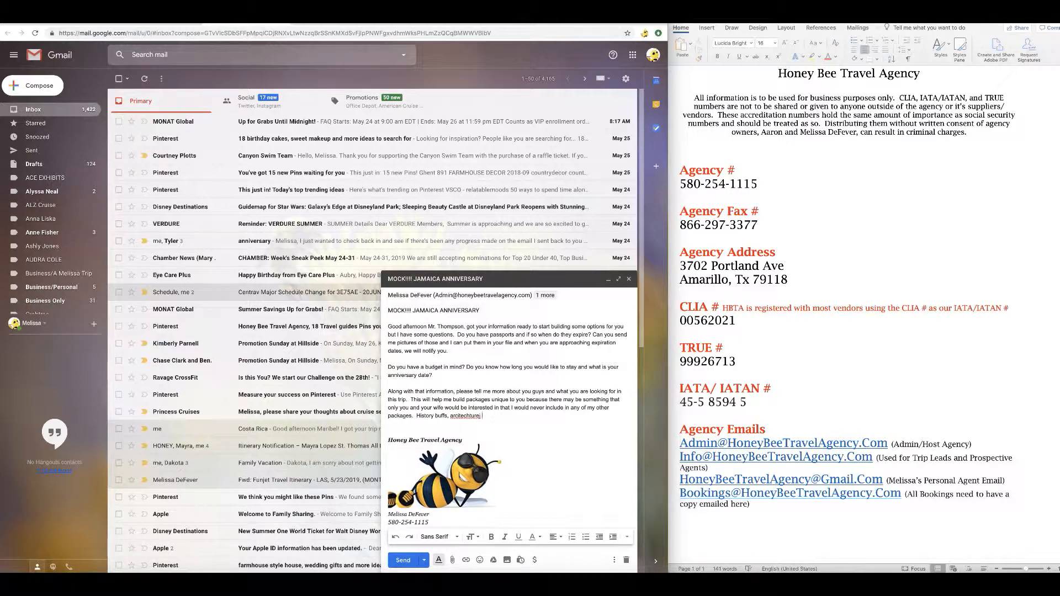
Replace the misspelled word and finish the interests list with 'thrill seekers, etc....'.
right_click(474, 417)
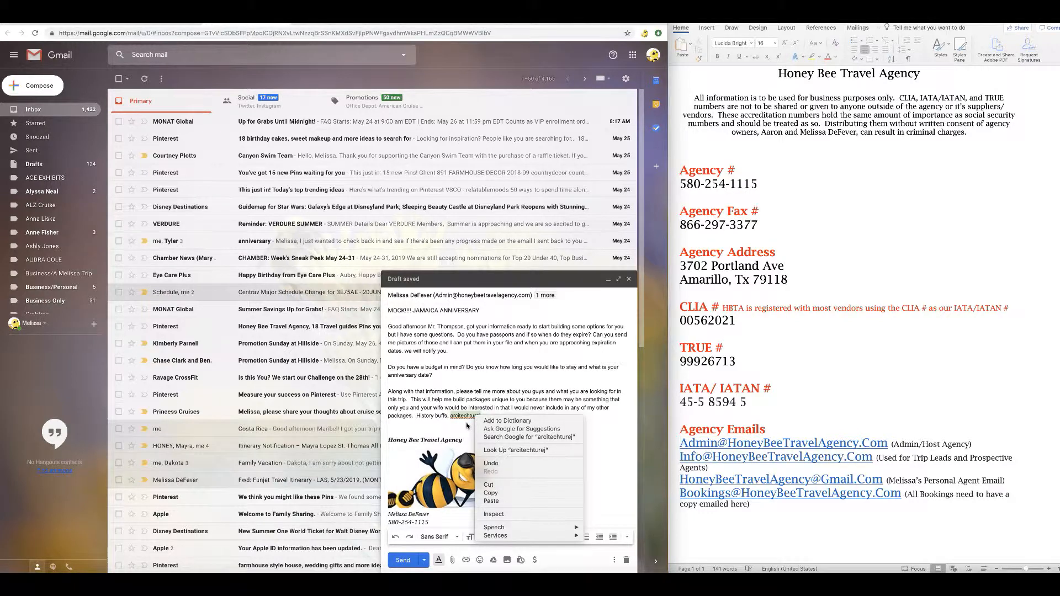
key("Escape")
key("BackSpace")
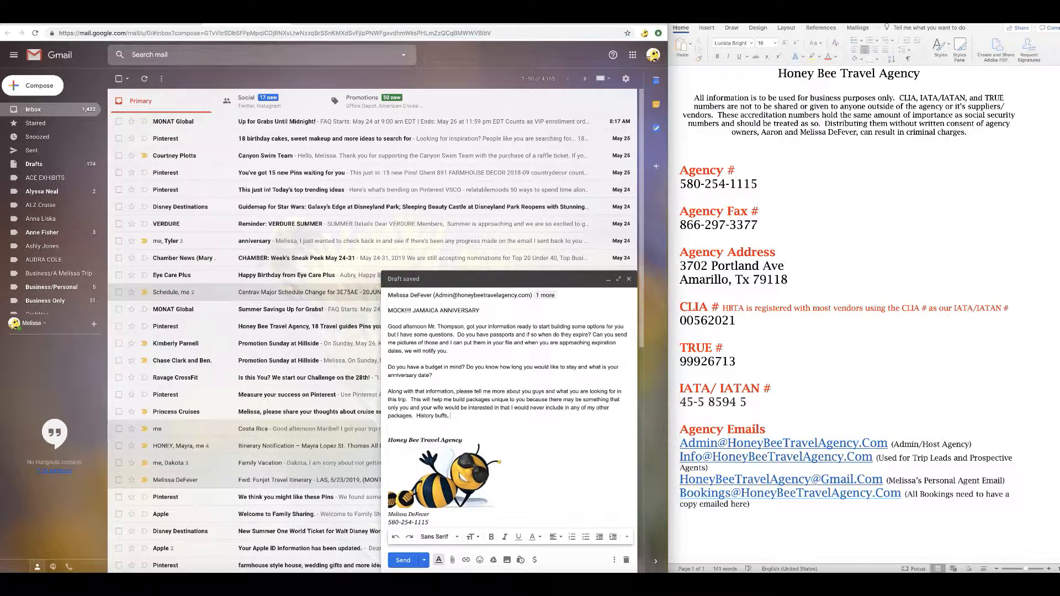
type("thrill seekers,")
type("....")
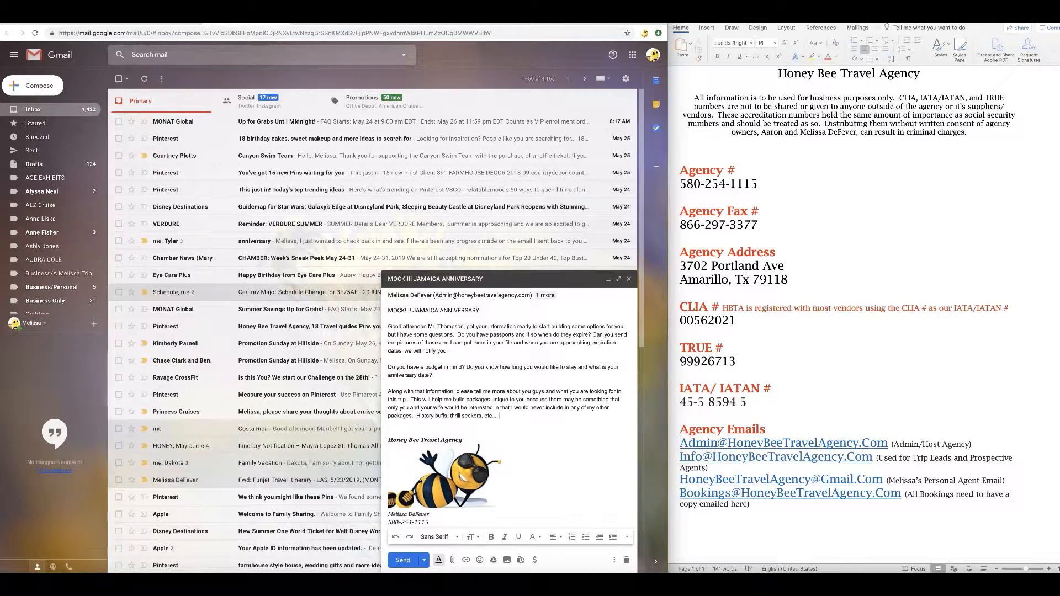
Close with 'look forward to hearing back from you soon and have a great weekend!!' and send.
key("Return")
key("Return")
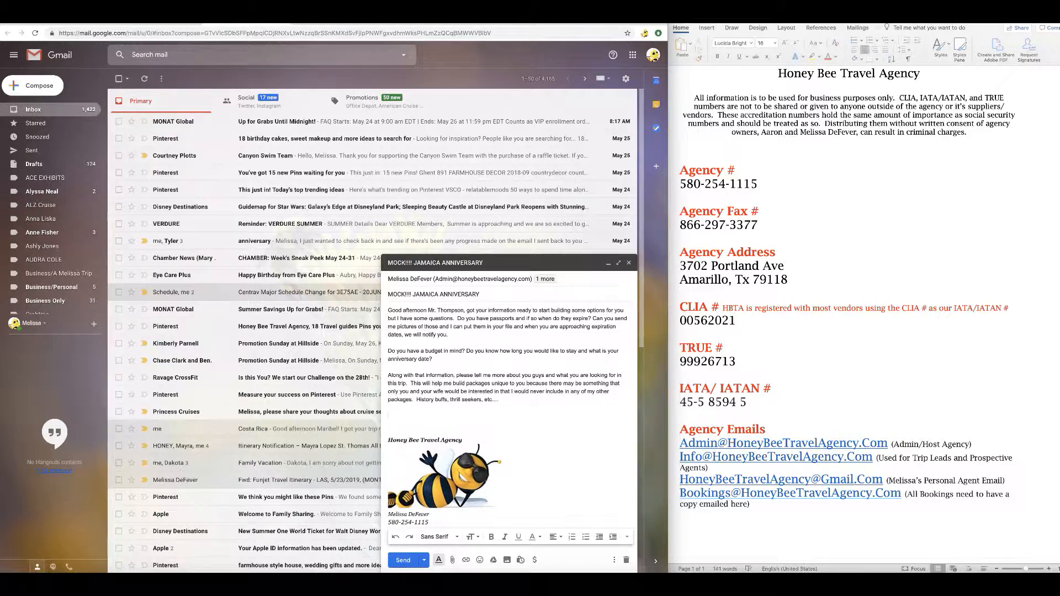
type("look forward to hearing back from you soon and have a great weekend!!")
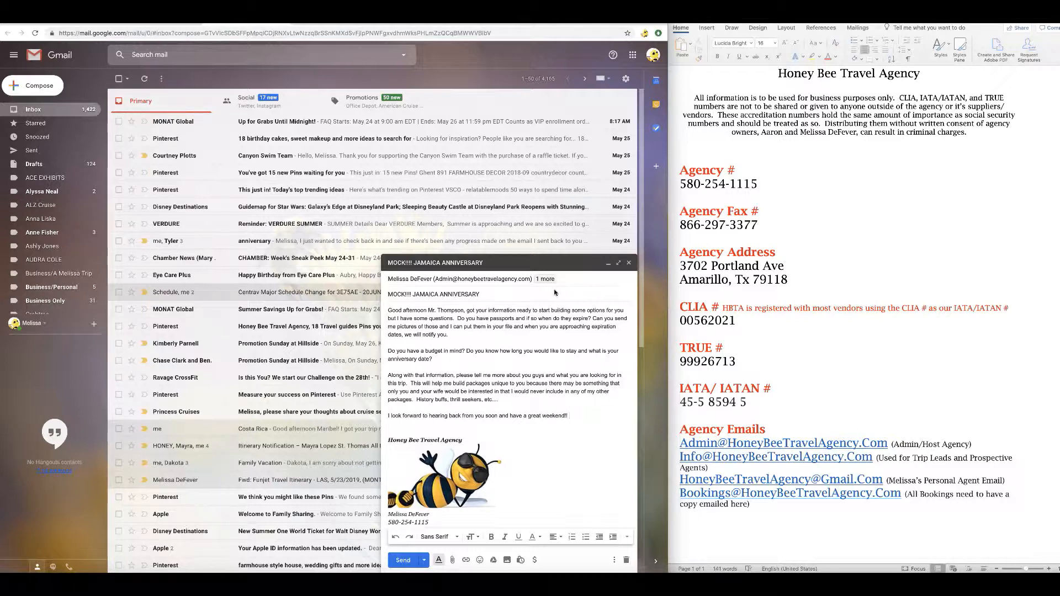
left_click(407, 560)
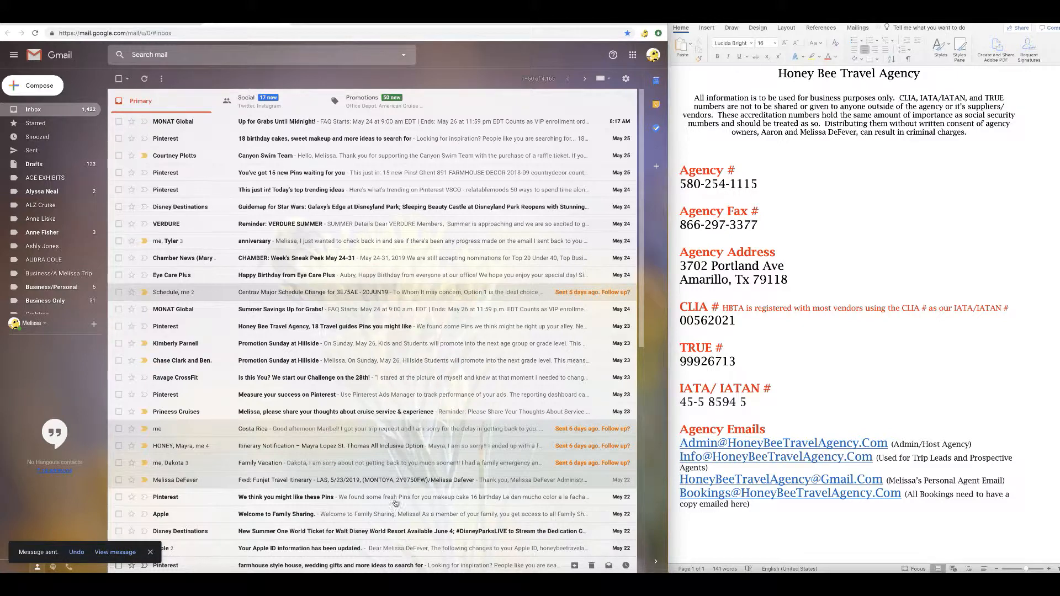
Check the client's Correspondences tab, which now lists the sent Email dated 5/26/2019, 2 total.
left_click(569, 21)
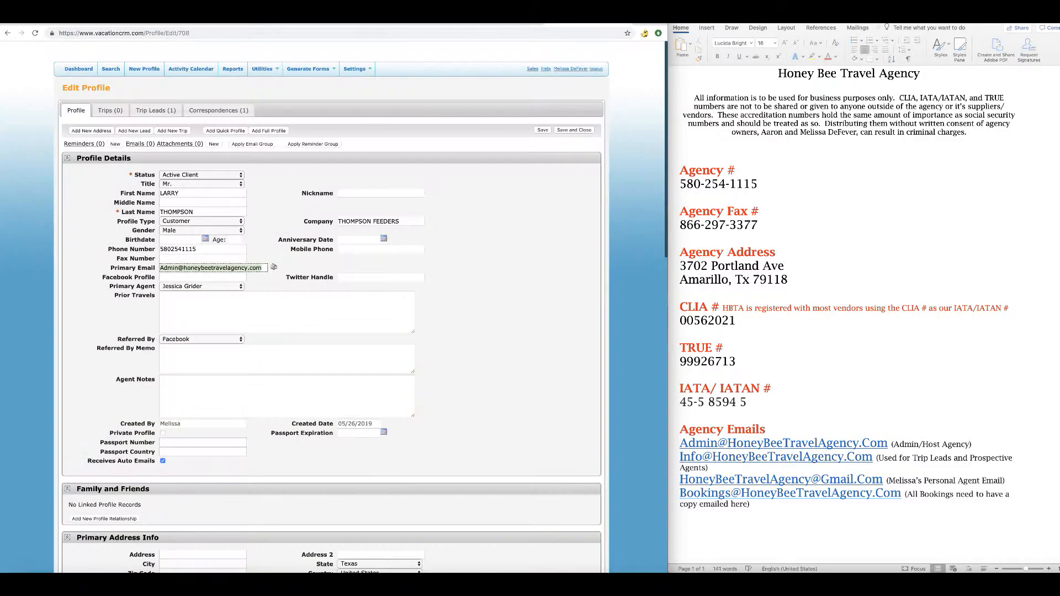
left_click(109, 110)
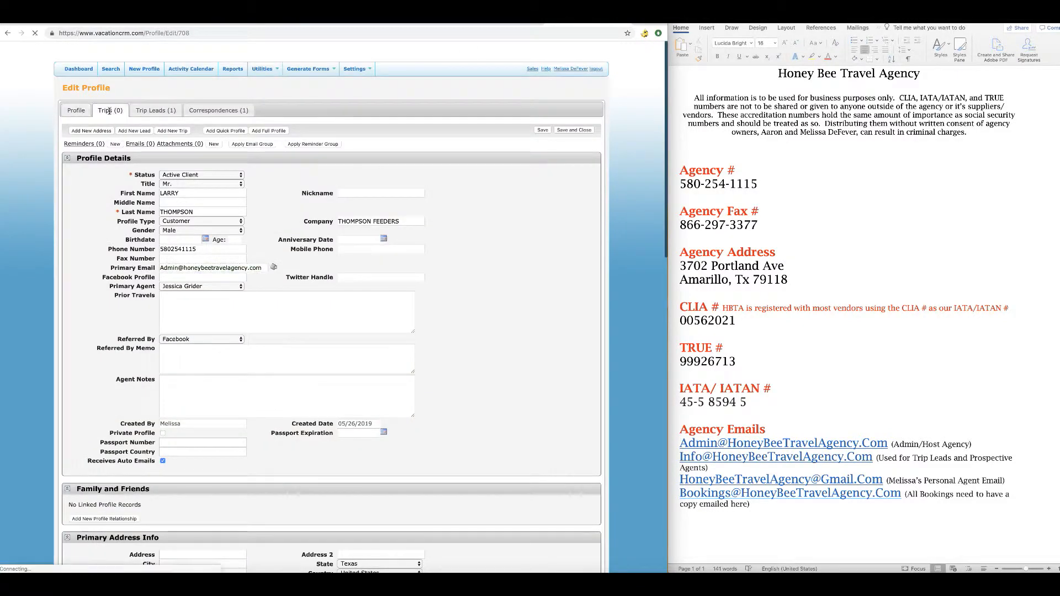
left_click(146, 122)
left_click(112, 120)
left_click(234, 120)
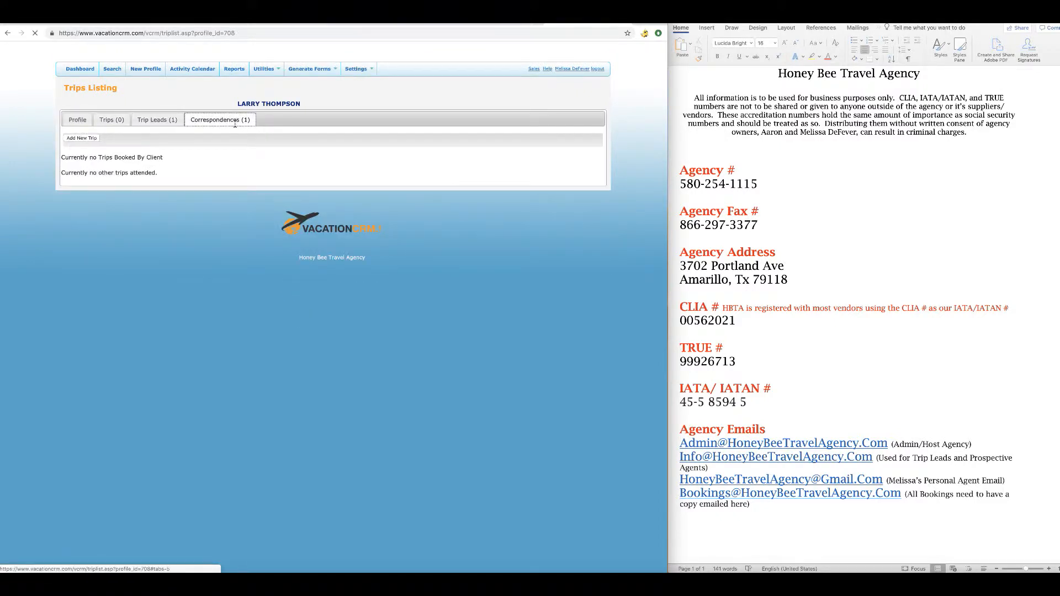
left_click(82, 112)
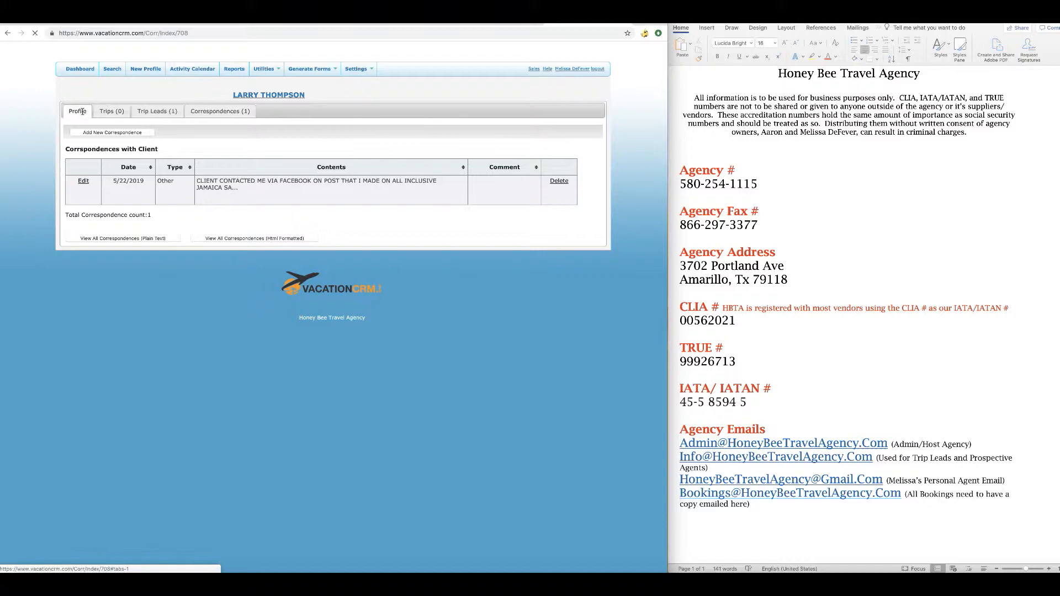
left_click(109, 111)
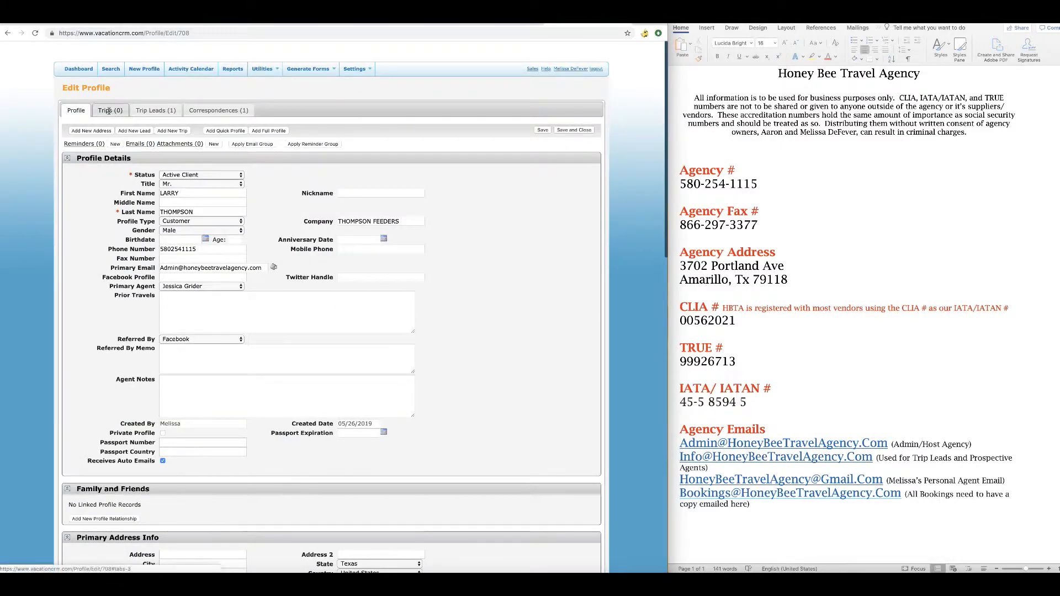
left_click(154, 121)
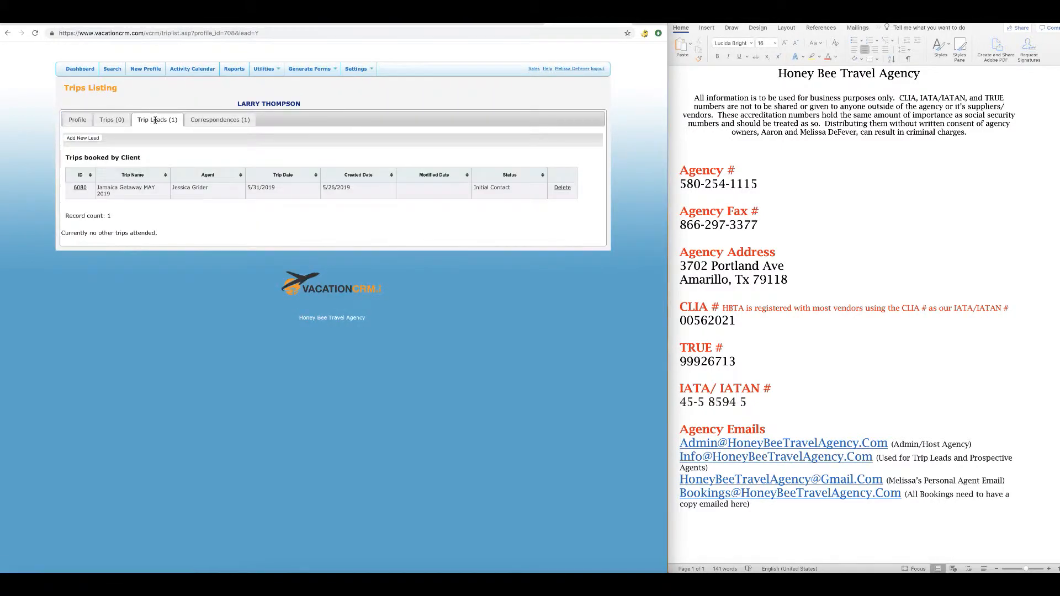
left_click(231, 122)
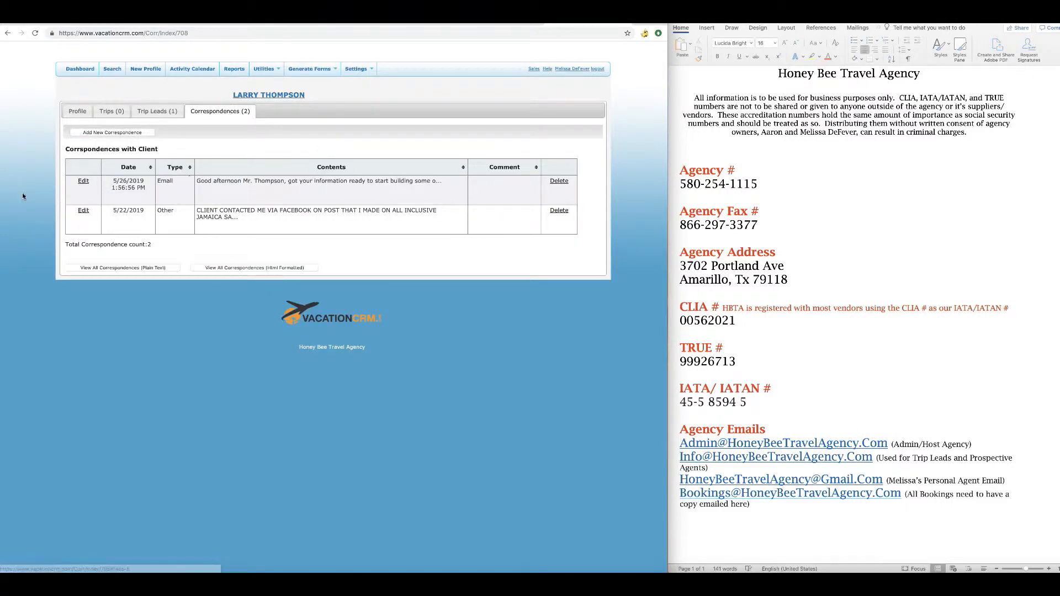
left_click(121, 267)
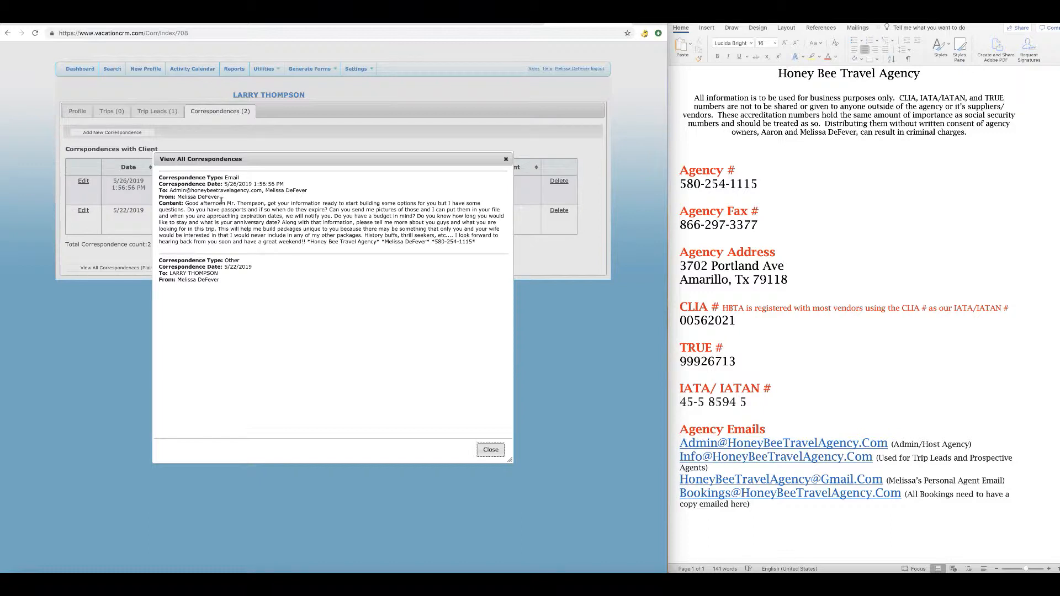
left_click(491, 449)
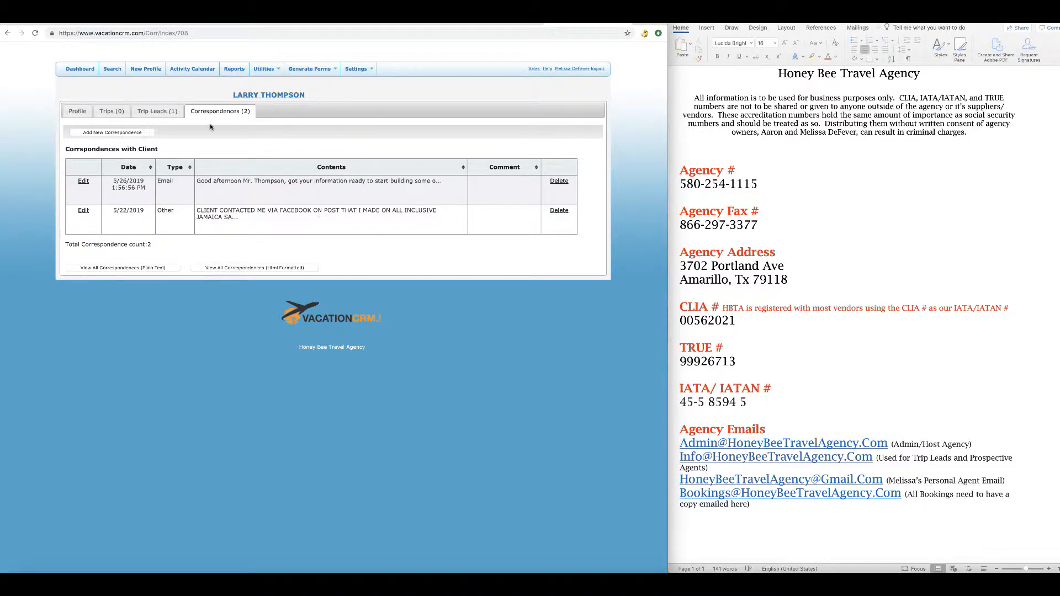
Filter the Dashboard to the assigned agent and open the client's record from Trip Leads.
left_click(79, 112)
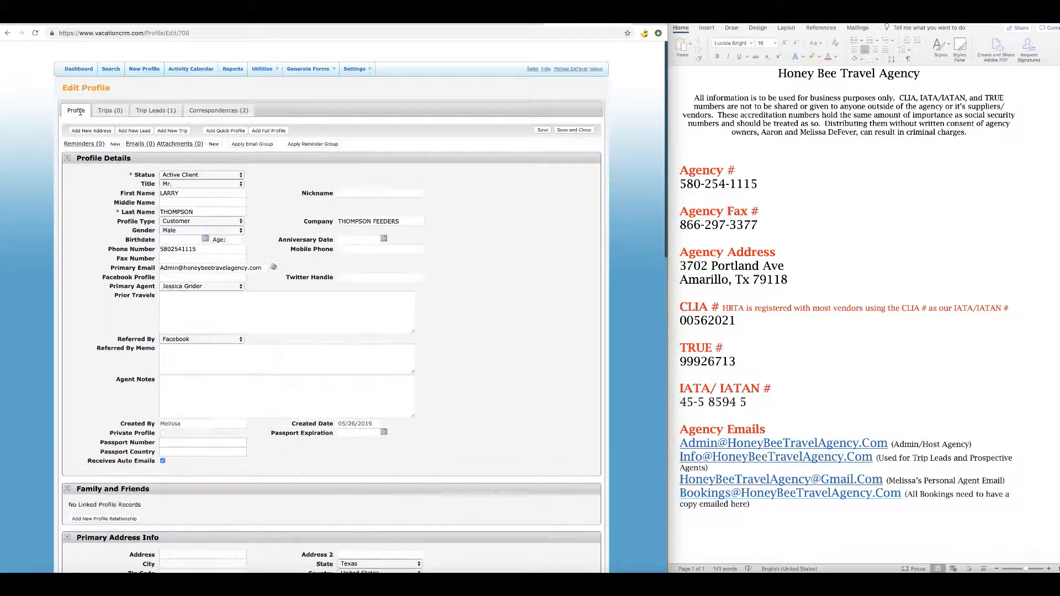
left_click(73, 70)
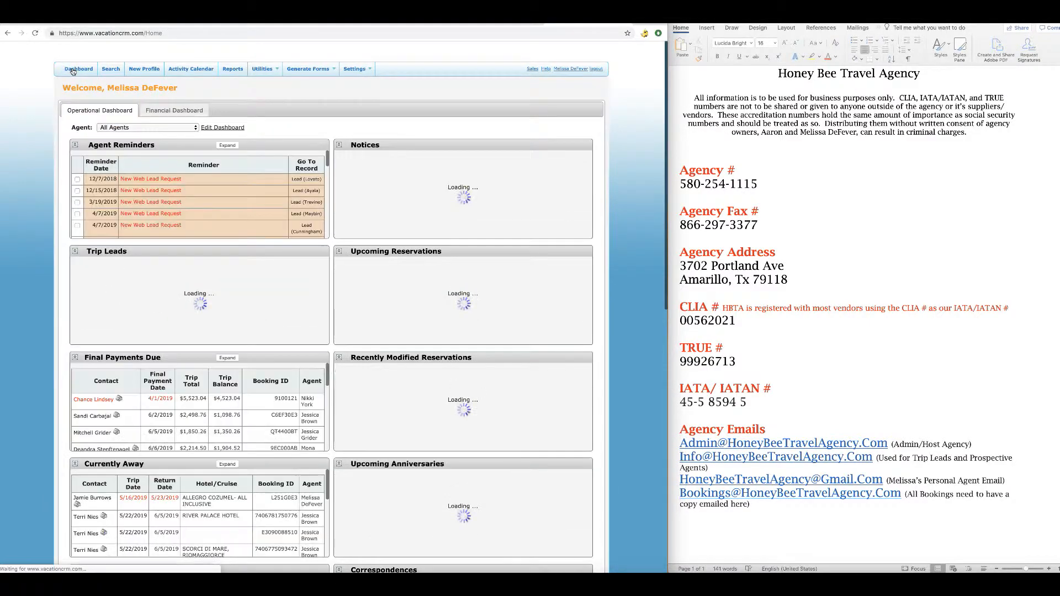
scroll(195, 263, "down", 3)
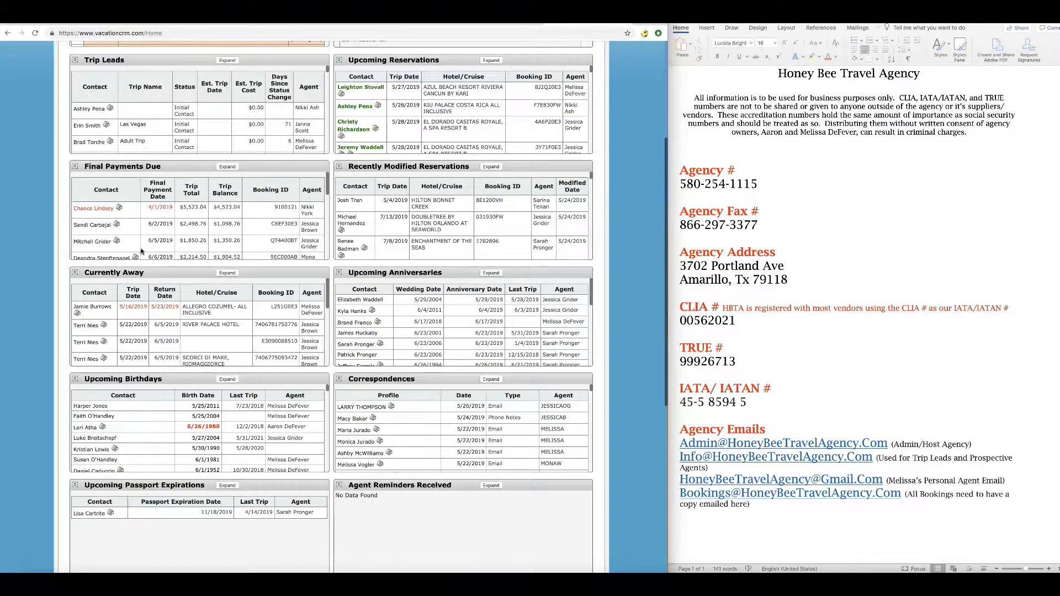
scroll(161, 170, "up", 3)
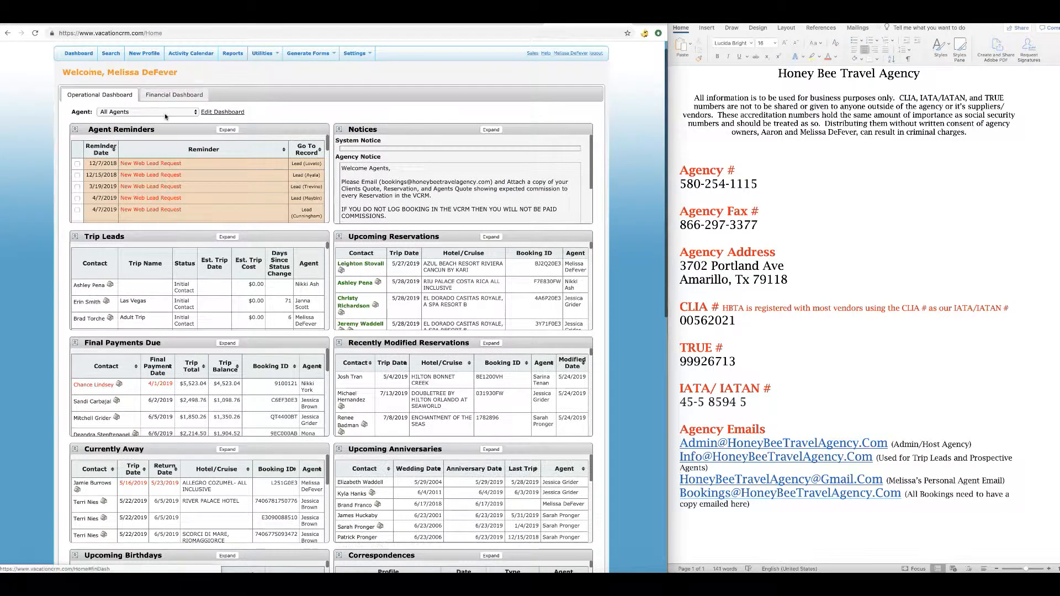
left_click(165, 114)
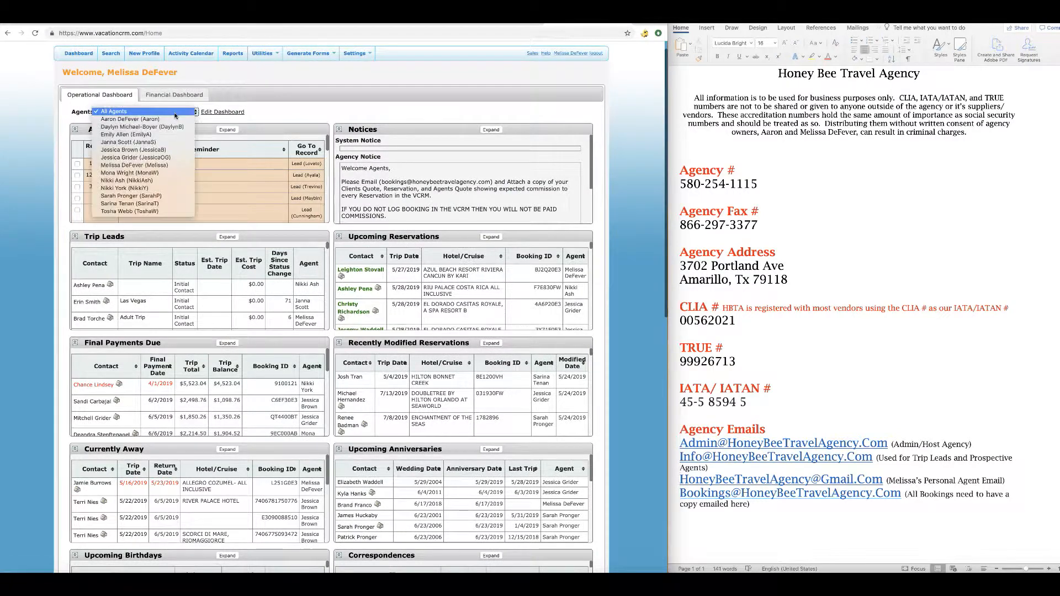
left_click(174, 158)
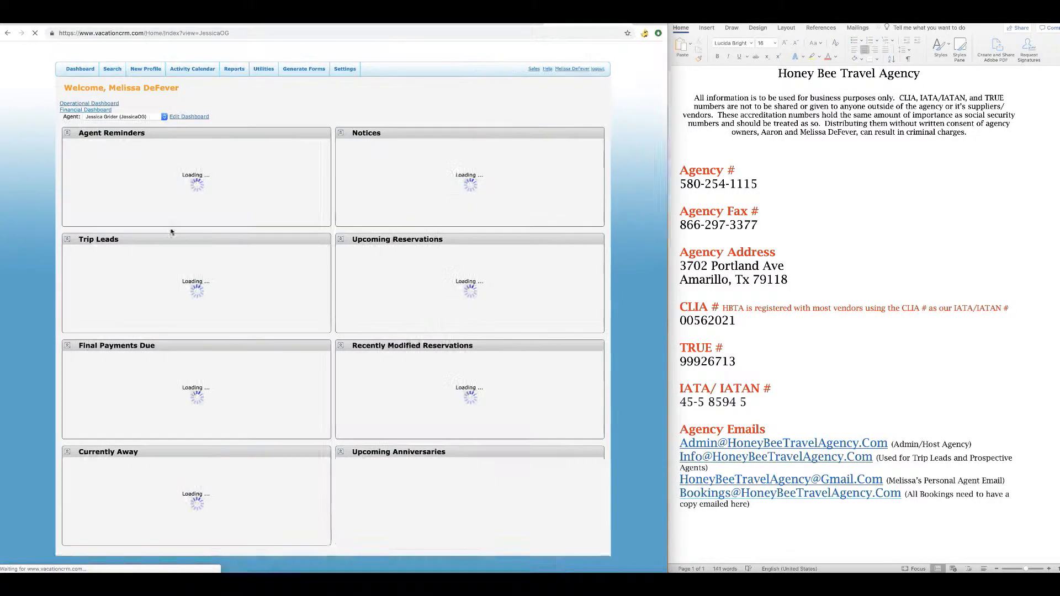
scroll(164, 248, "down", 5)
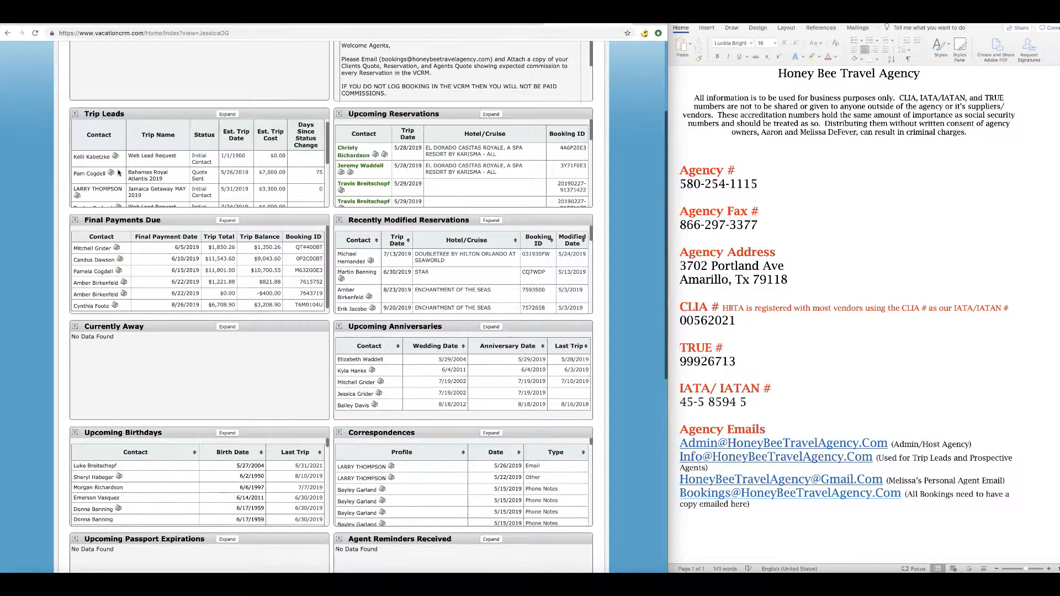
scroll(118, 172, "down", 1)
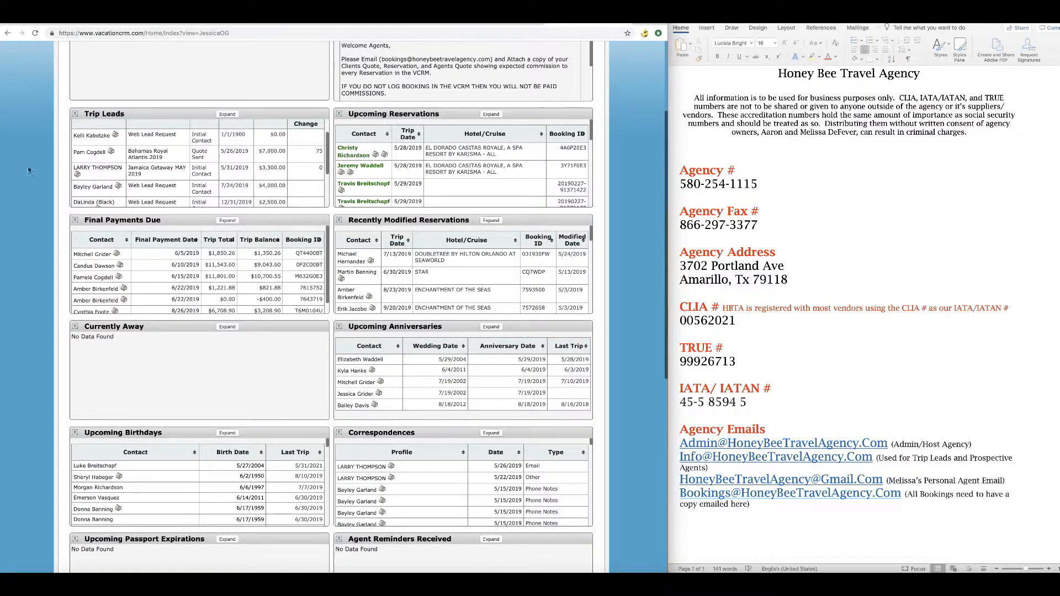
left_click(95, 173)
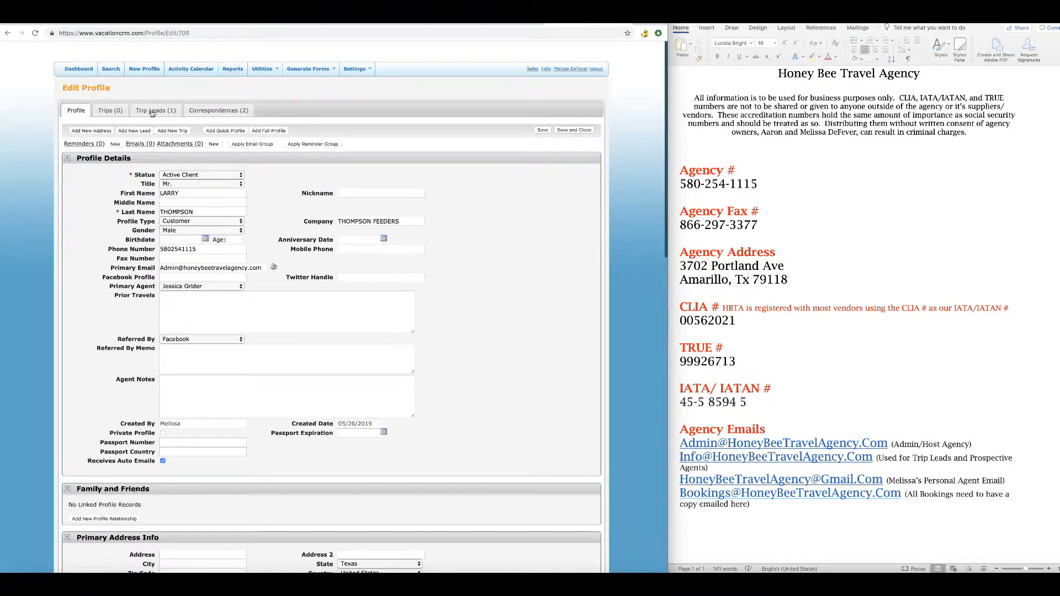
left_click(154, 109)
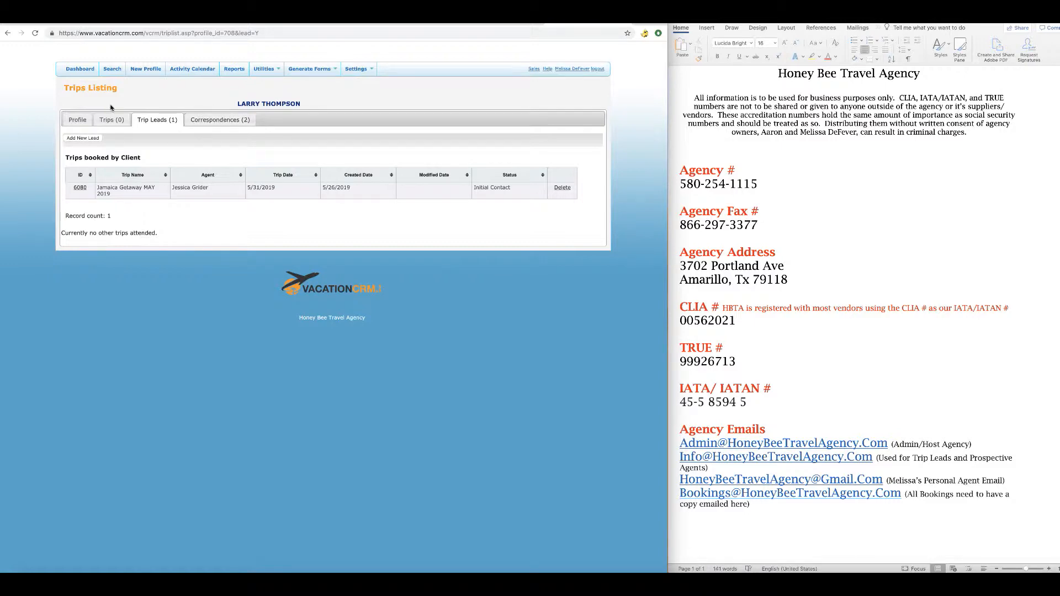
left_click(77, 119)
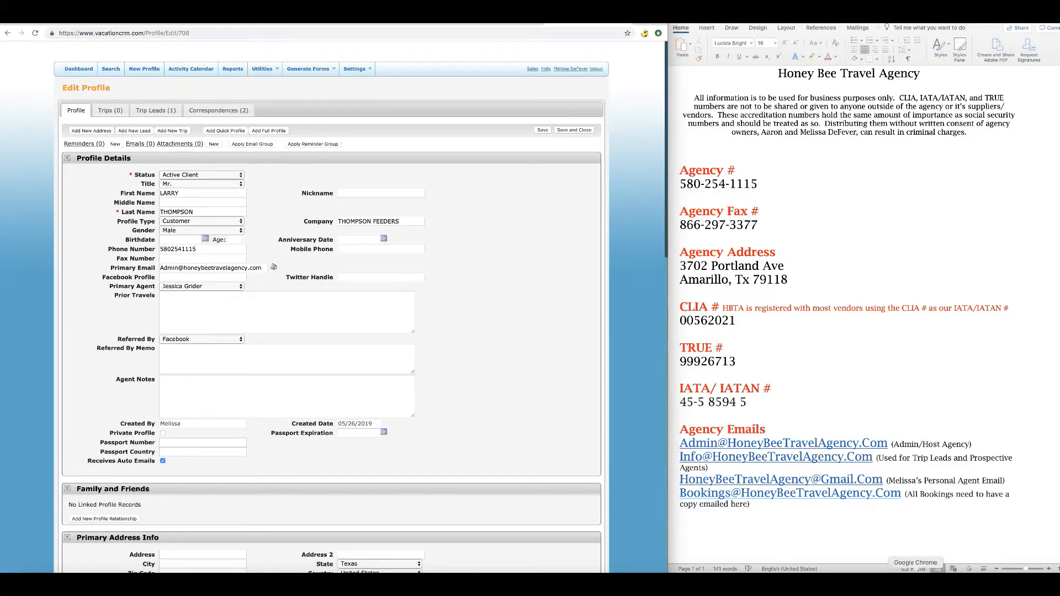
left_click(1010, 572)
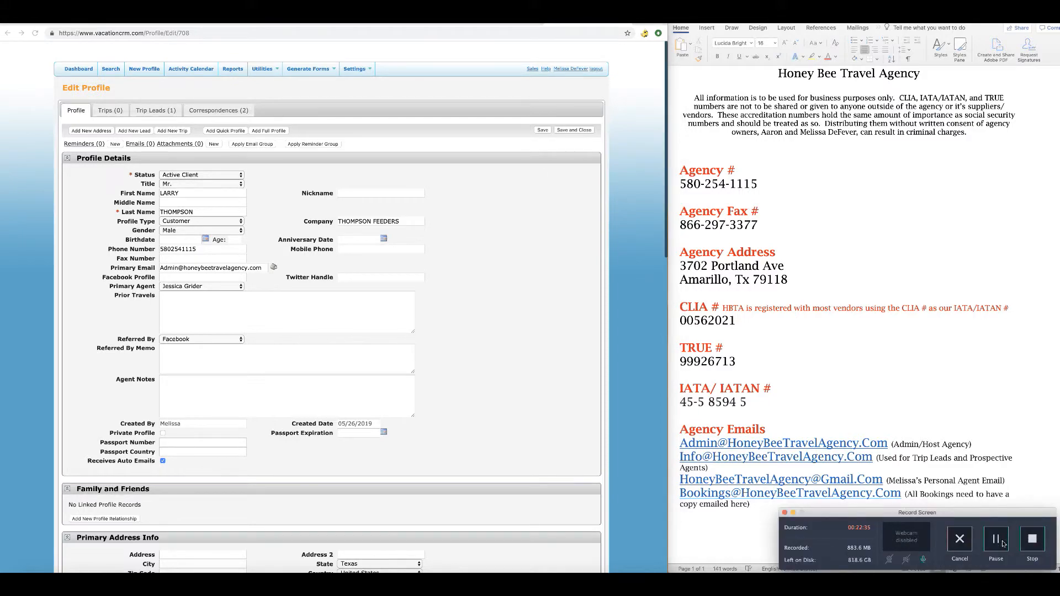